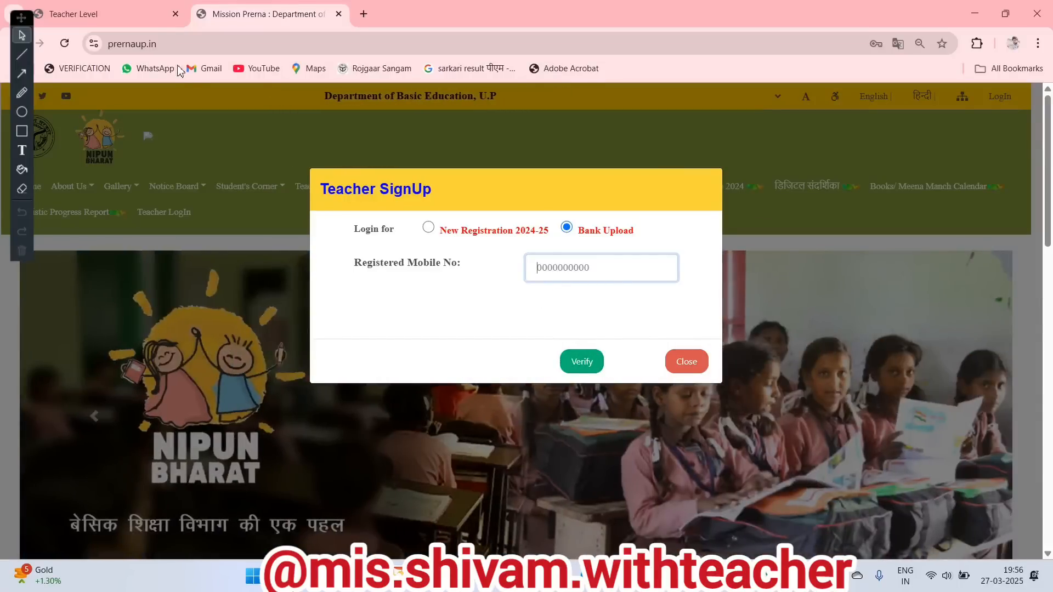
Switch to the Teacher Level page, enlarge it, and open the Holistic Progress Card 2024-25 section
click(137, 17)
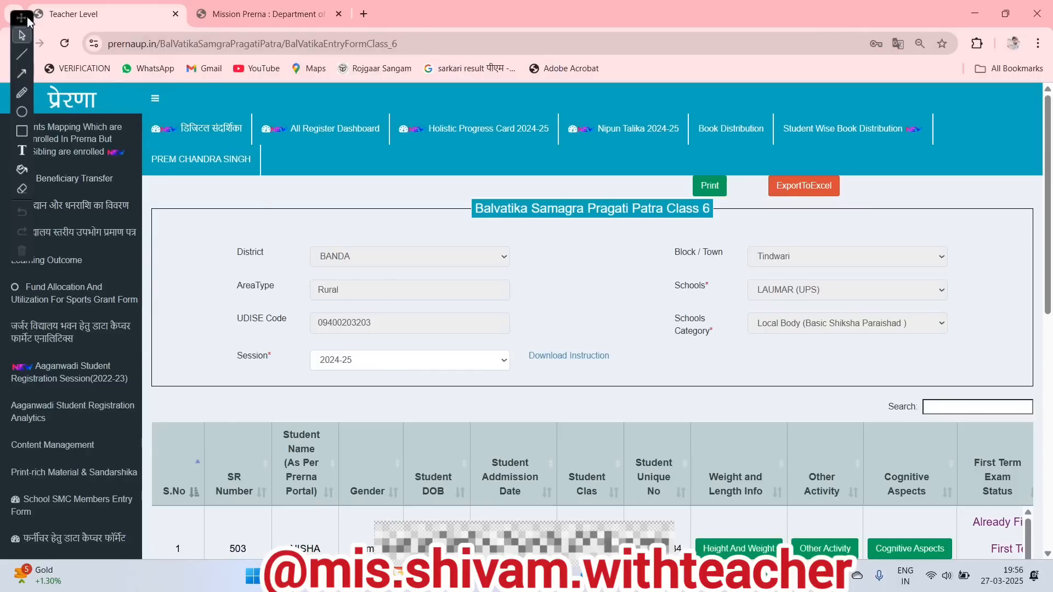
drag(24, 21, 9, 573)
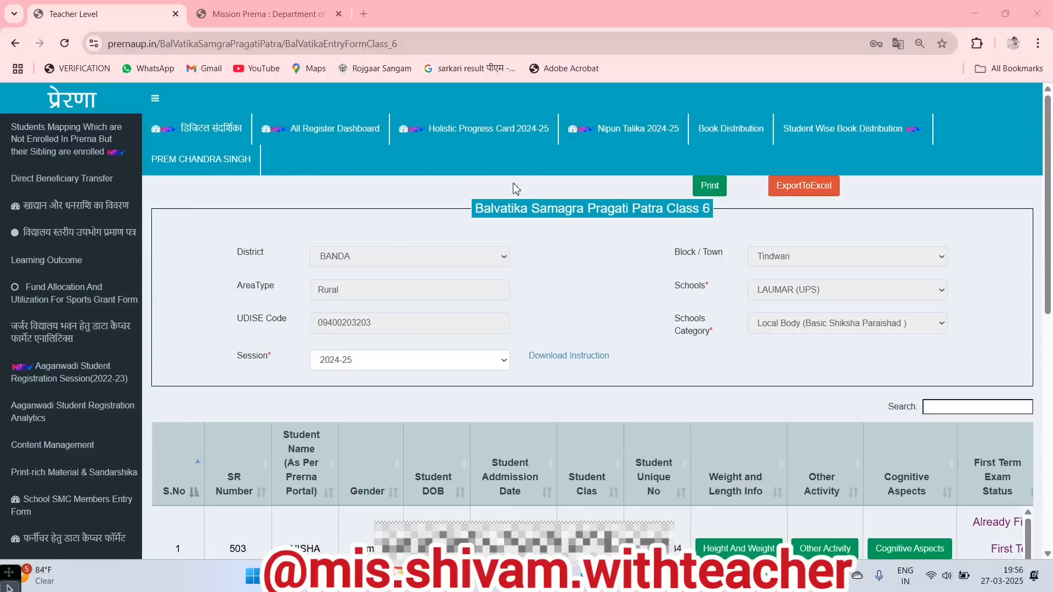
key(ctrl+plus)
key(ctrl+plus)
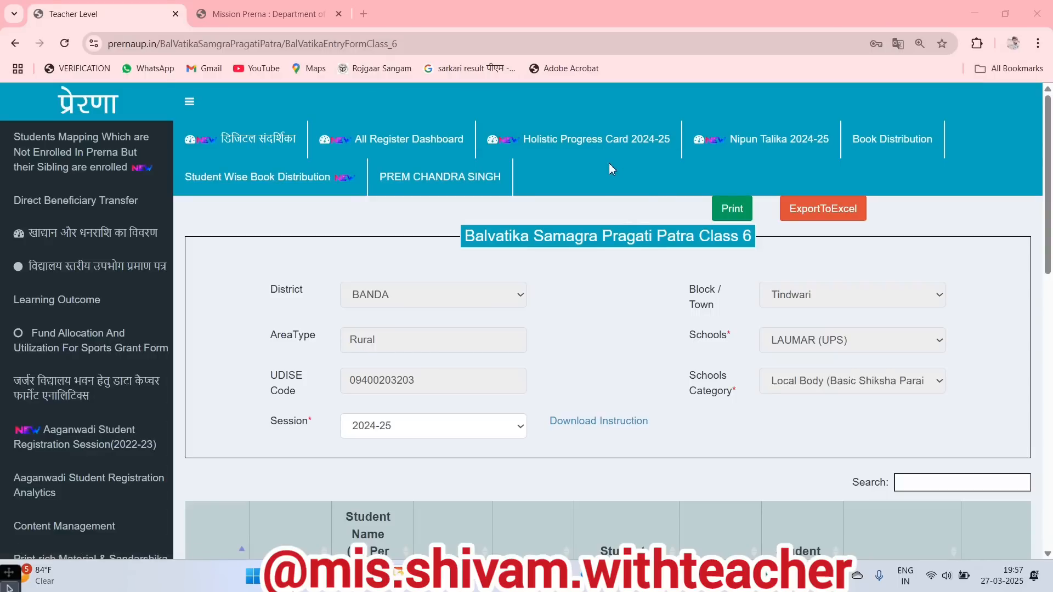
click(584, 144)
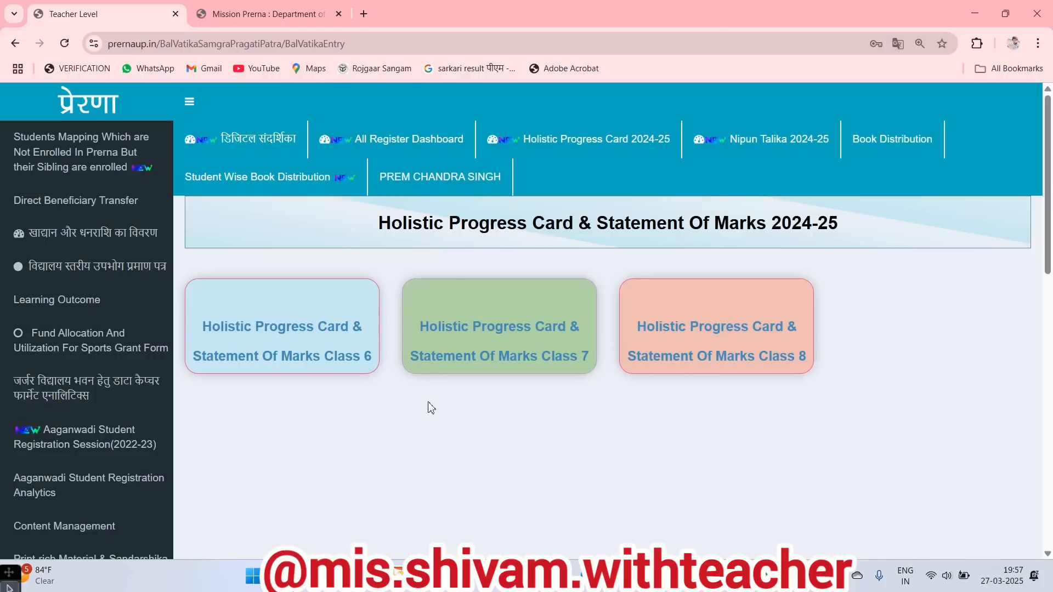
Open the Class 6 Holistic Progress Card & Statement Of Marks, read the teacher instructions through point 10, and accept them
click(333, 363)
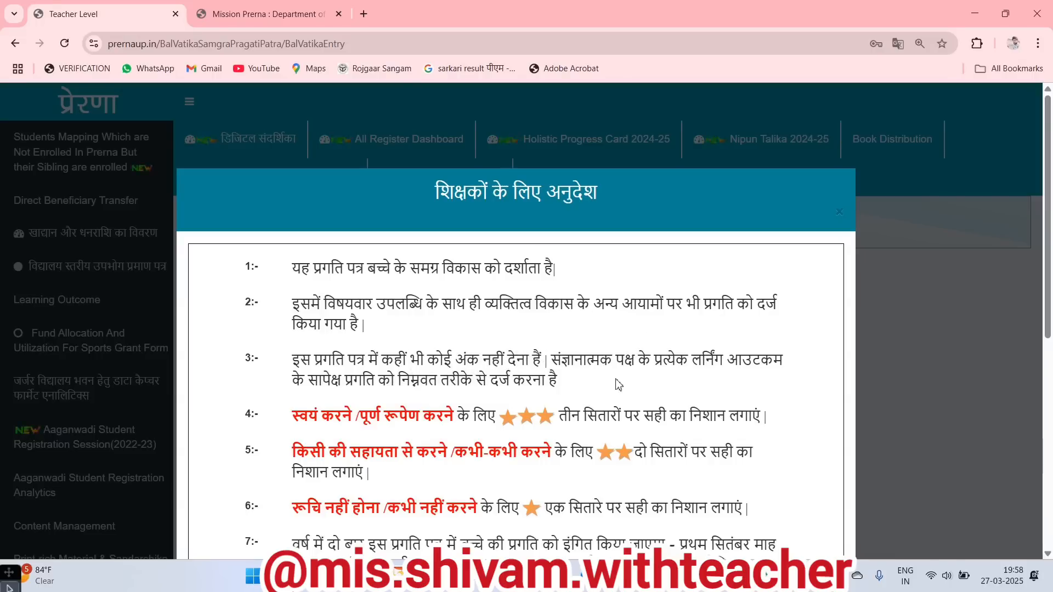
scroll(618, 385, down, 1)
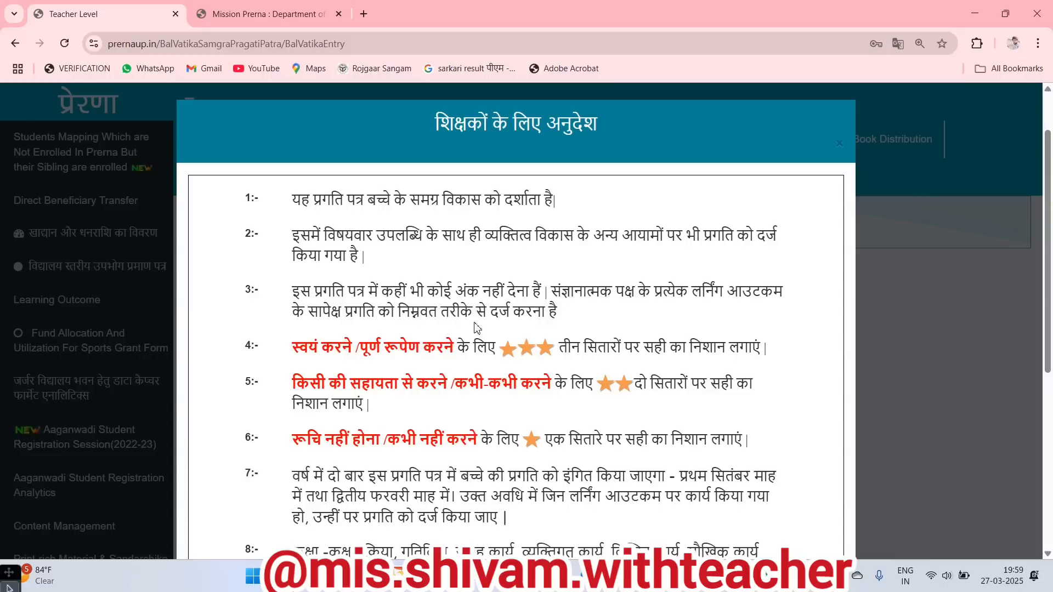
scroll(604, 318, down, 1)
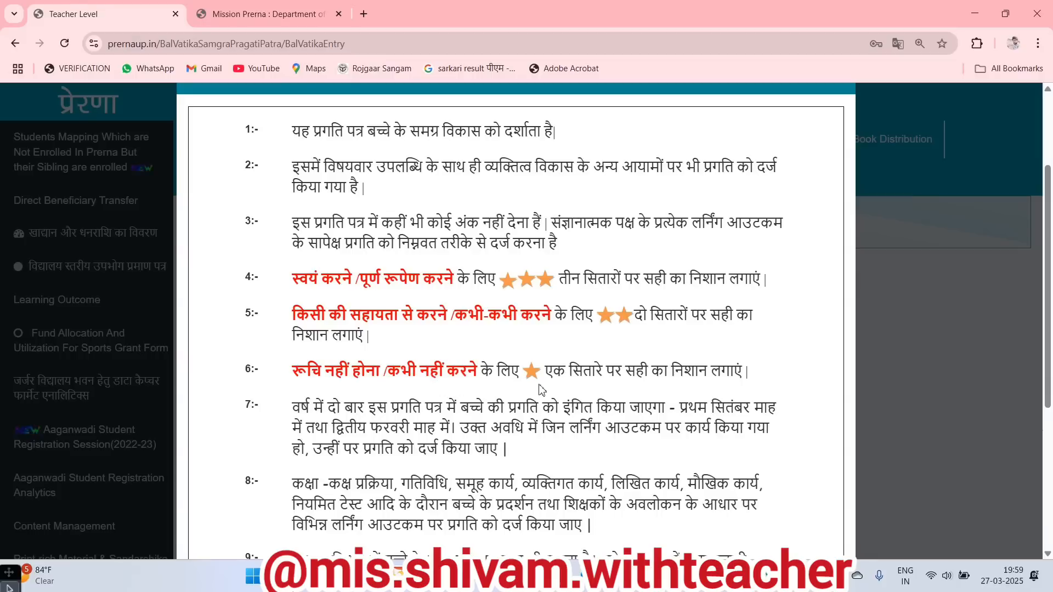
scroll(567, 340, down, 1)
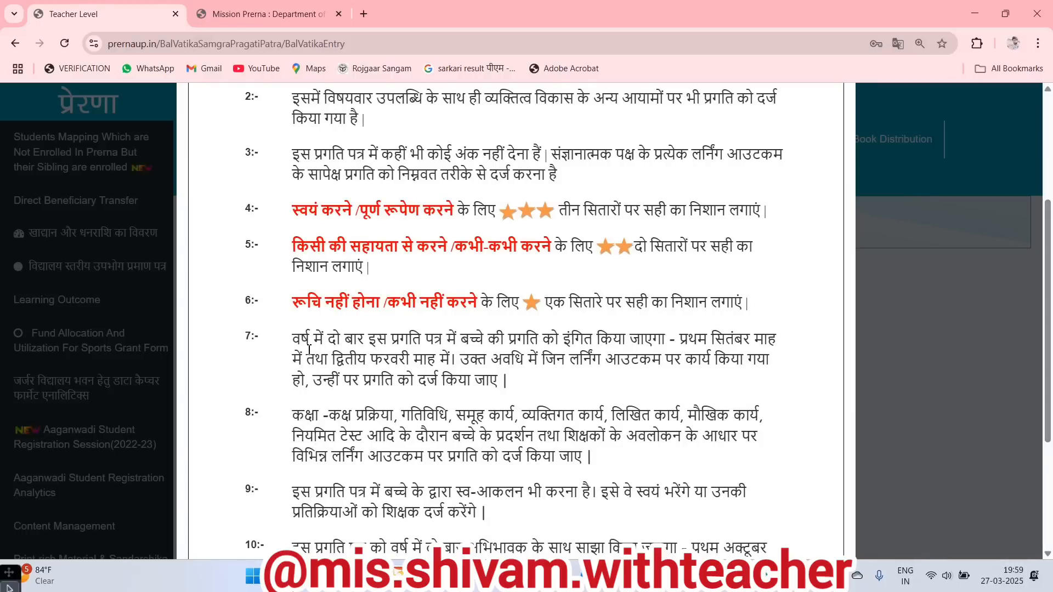
scroll(339, 347, down, 1)
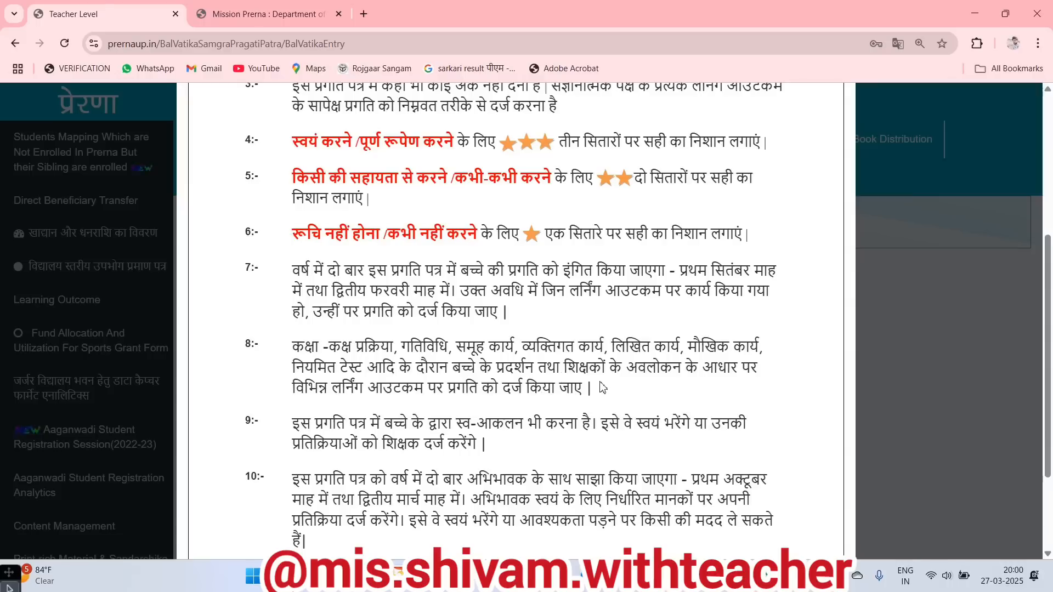
scroll(600, 387, down, 1)
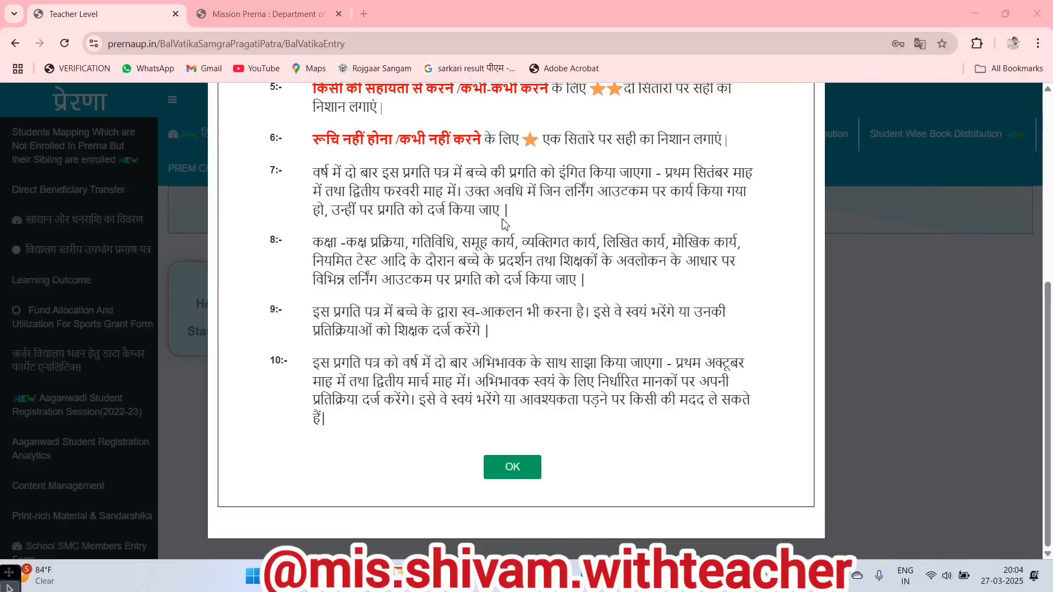
click(512, 470)
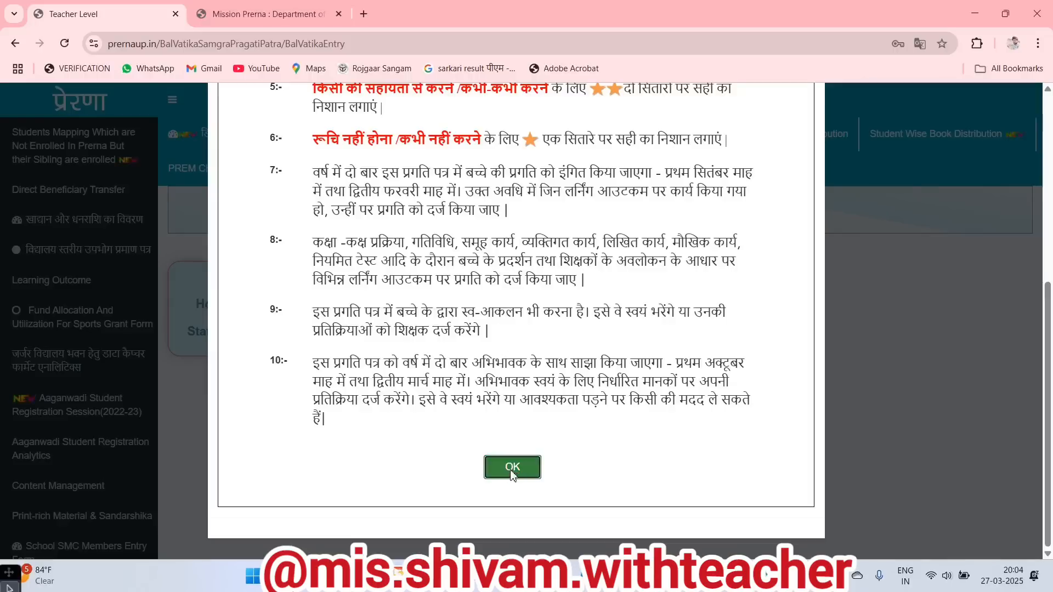
Examine the Class 6 student table's columns, from height and weight through activities and exam statuses to the Holistic Report Card
scroll(509, 406, down, 3)
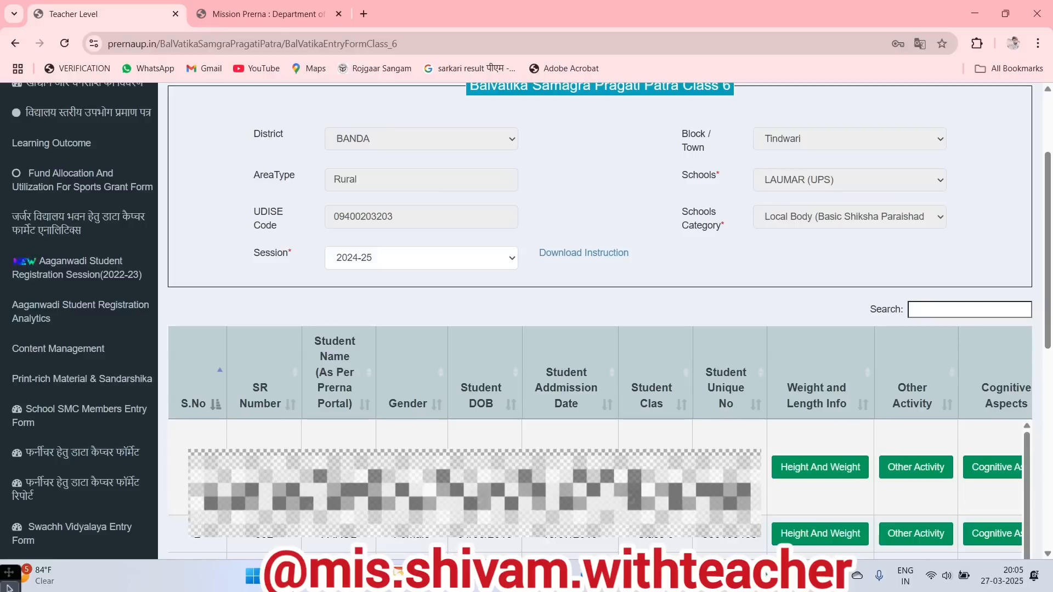
scroll(520, 327, up, 3)
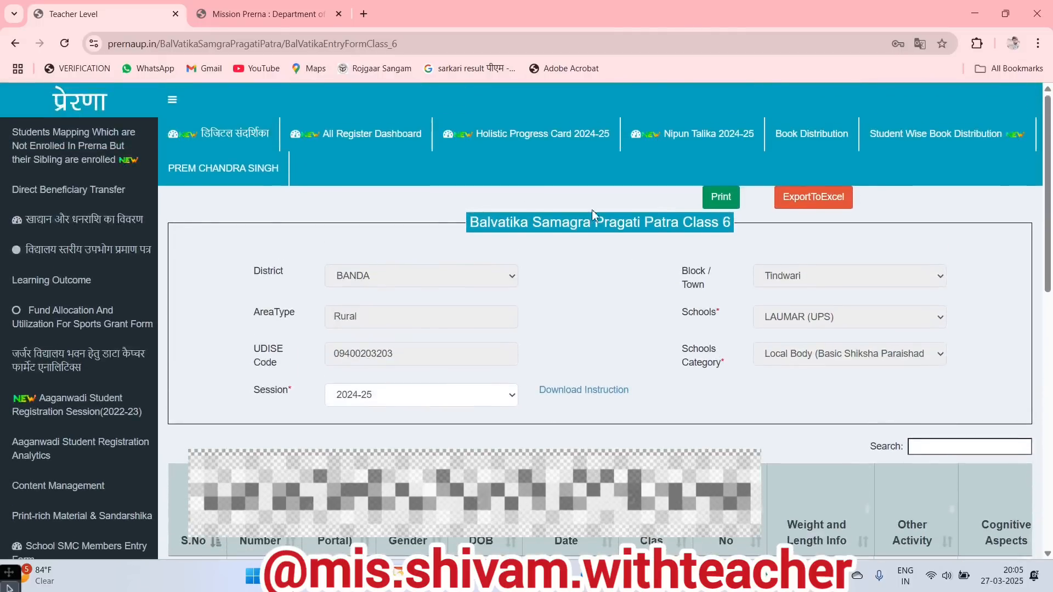
scroll(543, 165, down, 4)
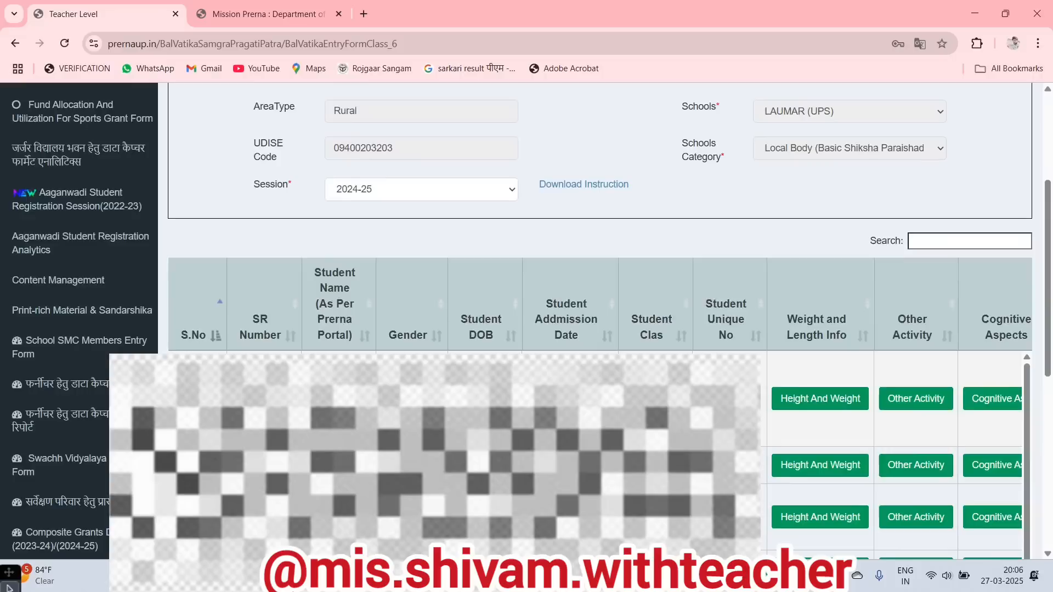
scroll(679, 349, right, 5)
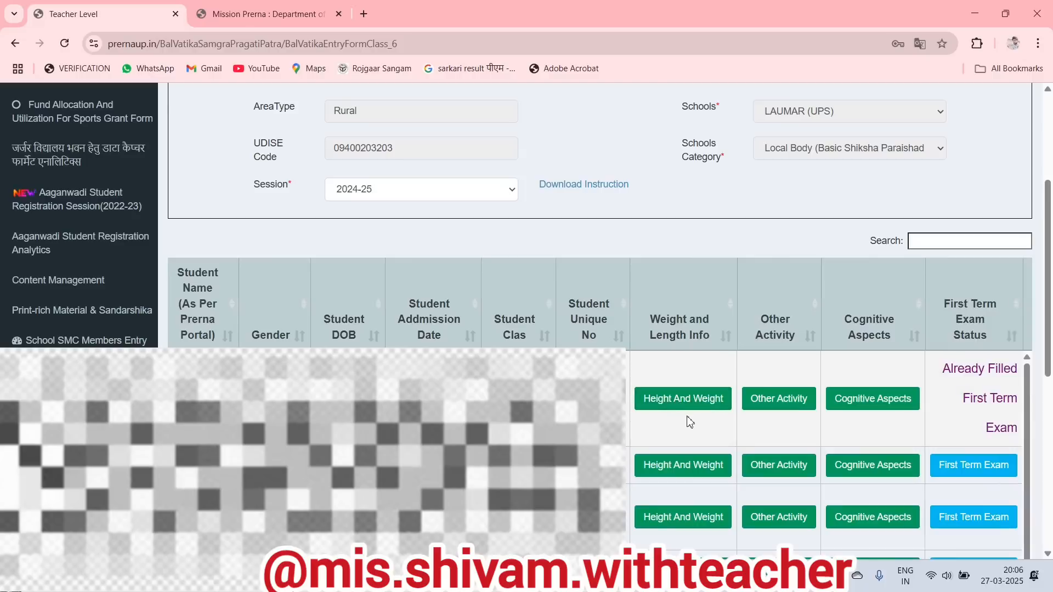
scroll(727, 425, right, 3)
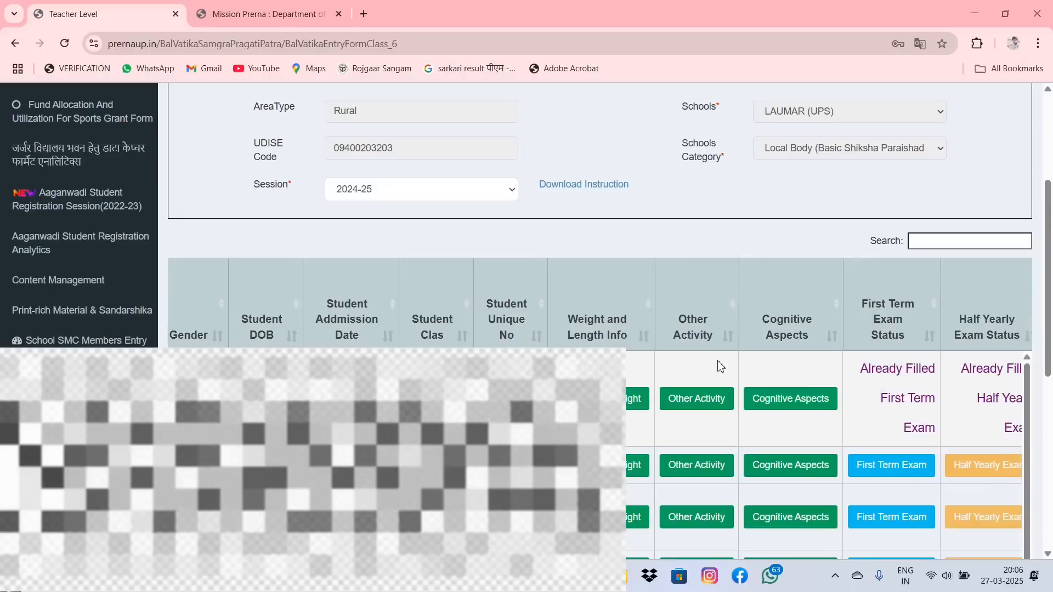
scroll(738, 365, right, 1)
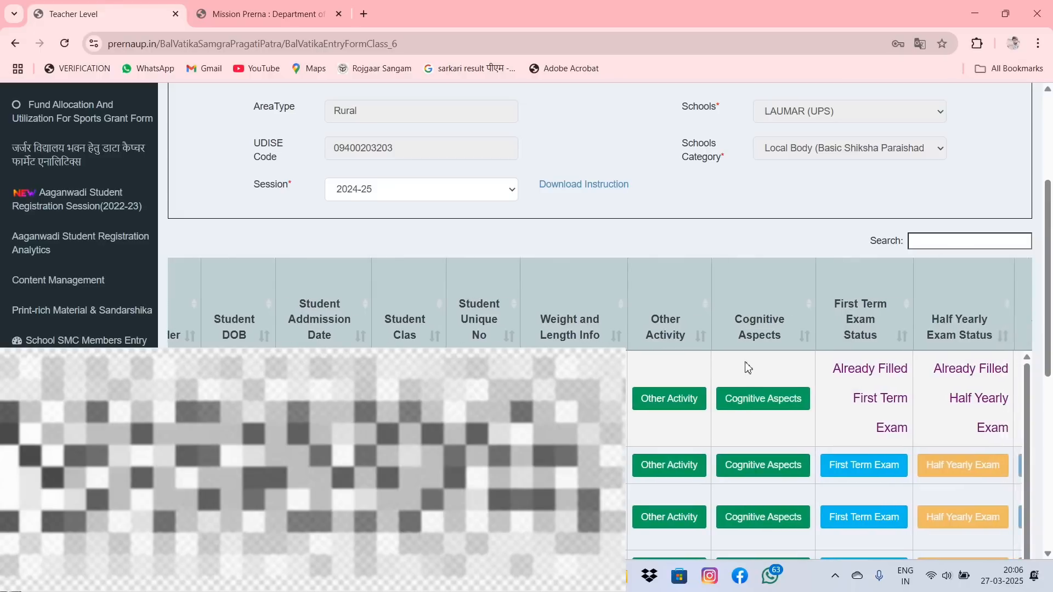
scroll(747, 368, right, 1)
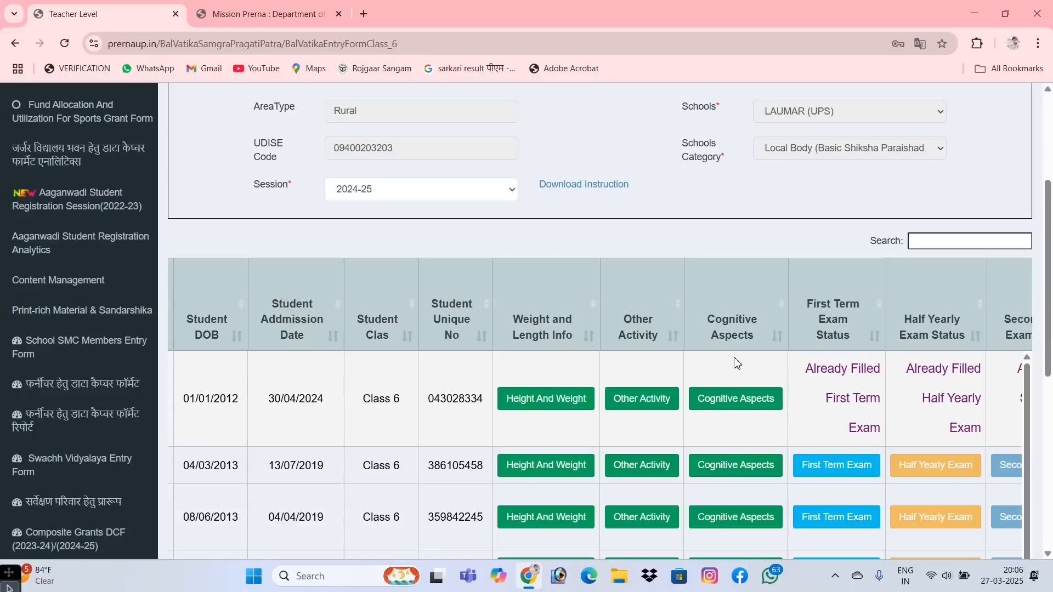
scroll(791, 419, down, 1)
scroll(794, 418, up, 1)
scroll(829, 422, right, 1)
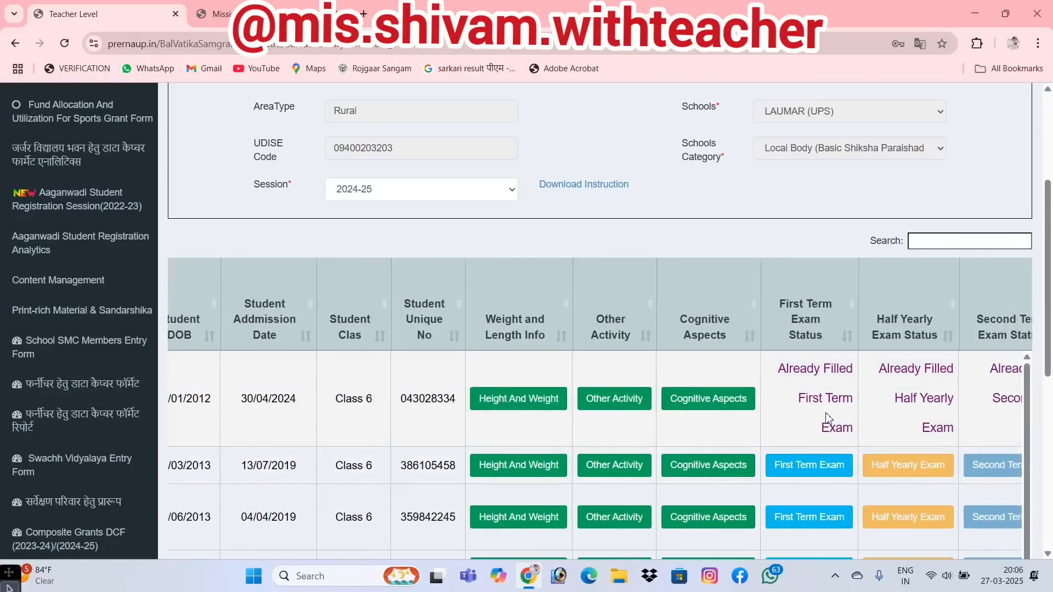
scroll(804, 405, right, 1)
scroll(795, 412, right, 1)
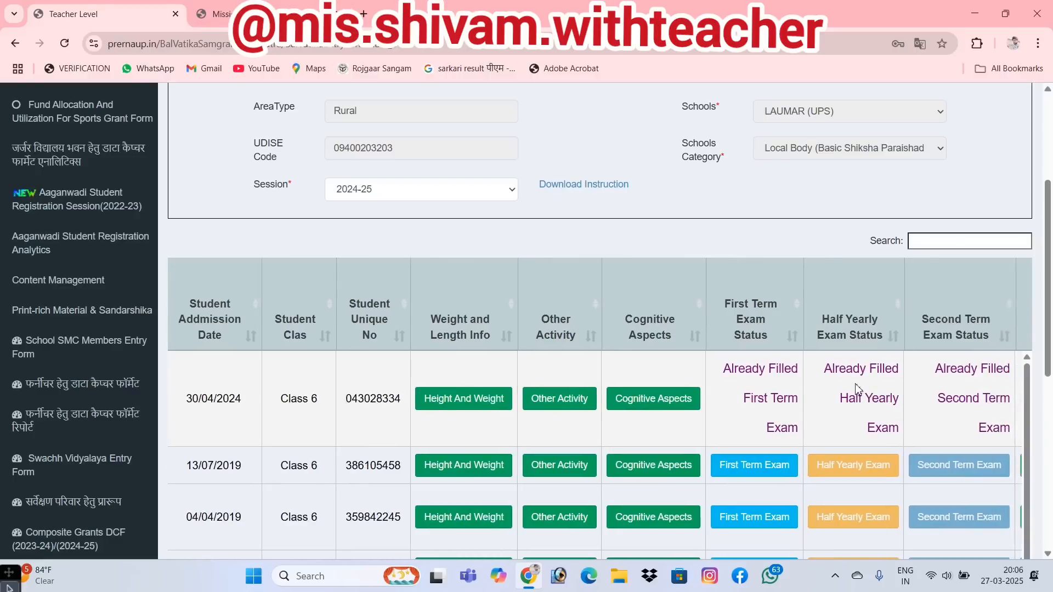
scroll(859, 388, right, 4)
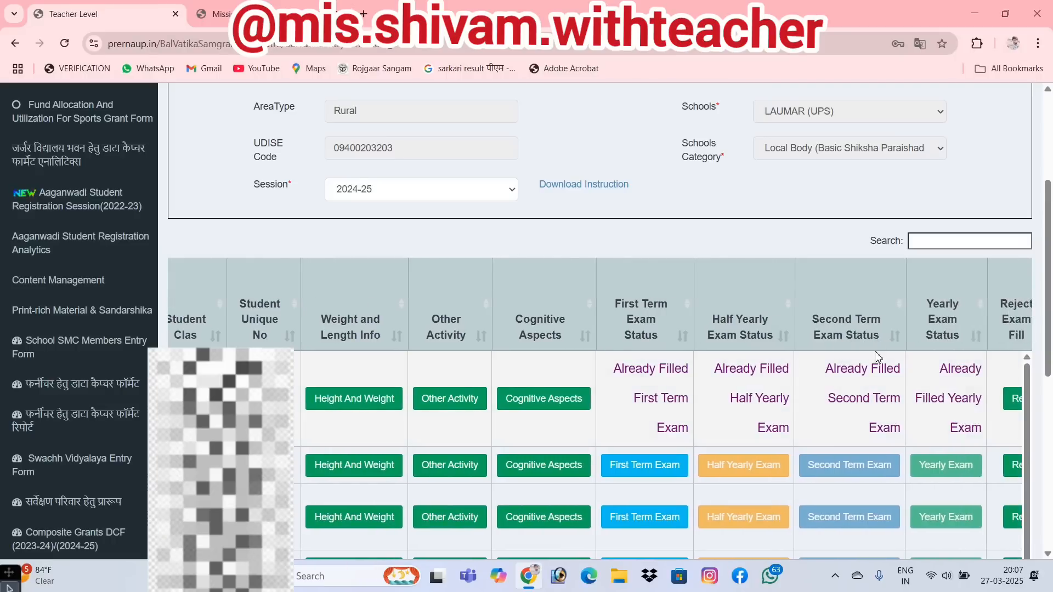
scroll(878, 357, right, 2)
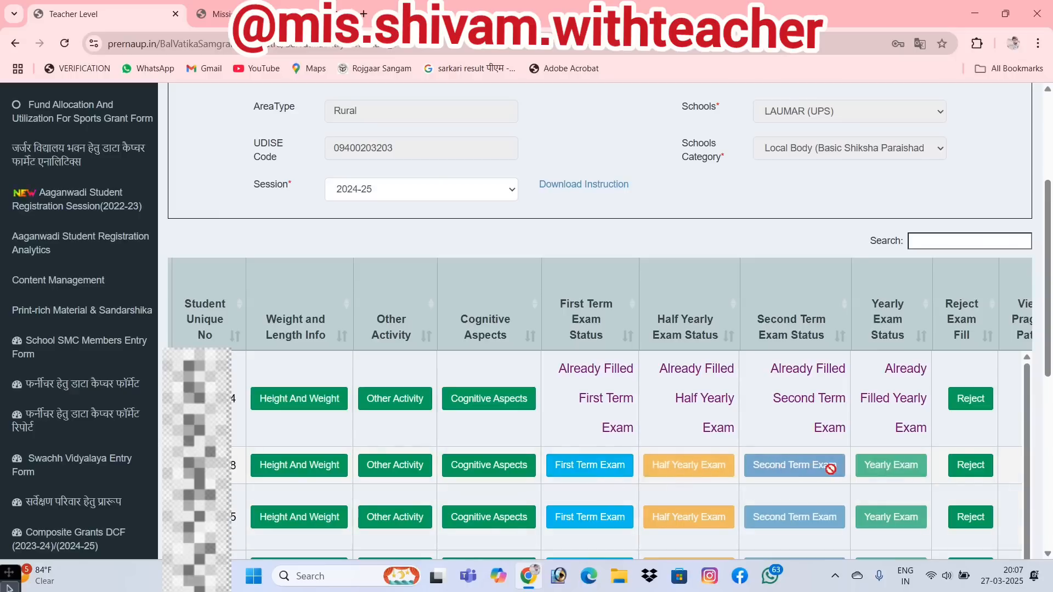
scroll(831, 469, right, 3)
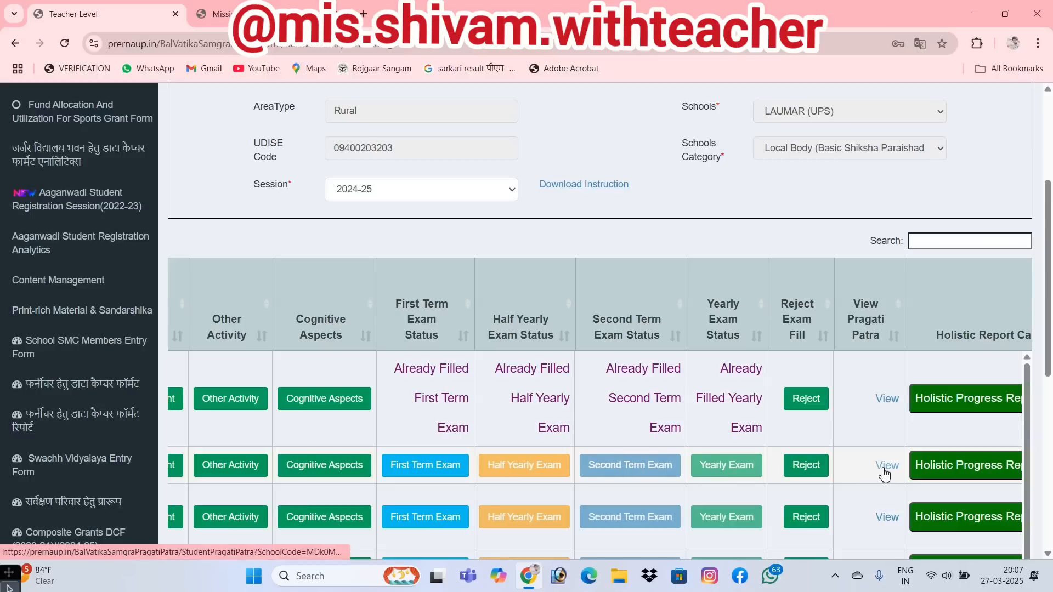
scroll(885, 475, right, 2)
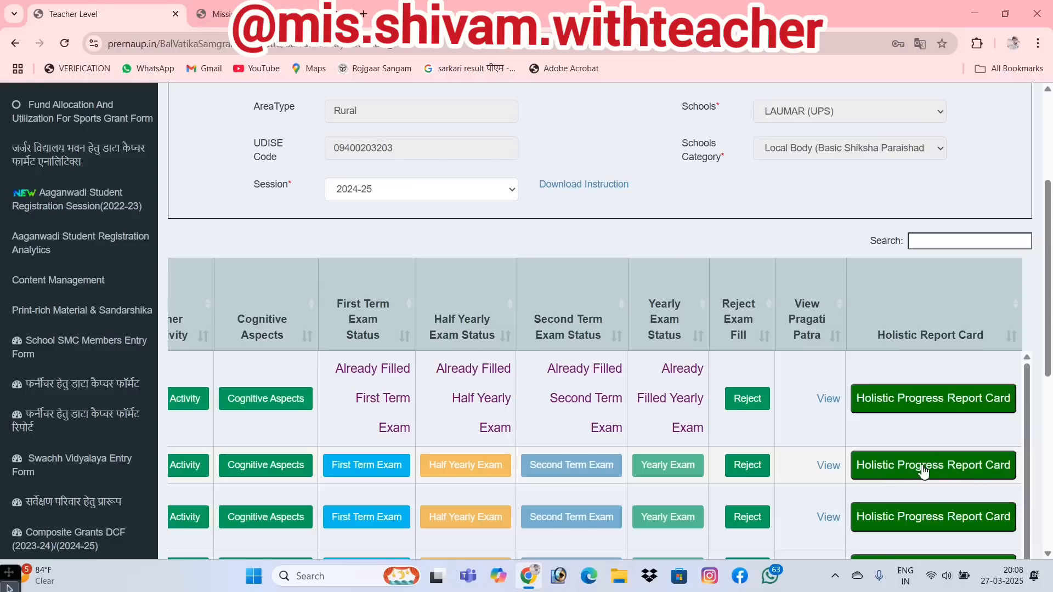
scroll(923, 471, left, 10)
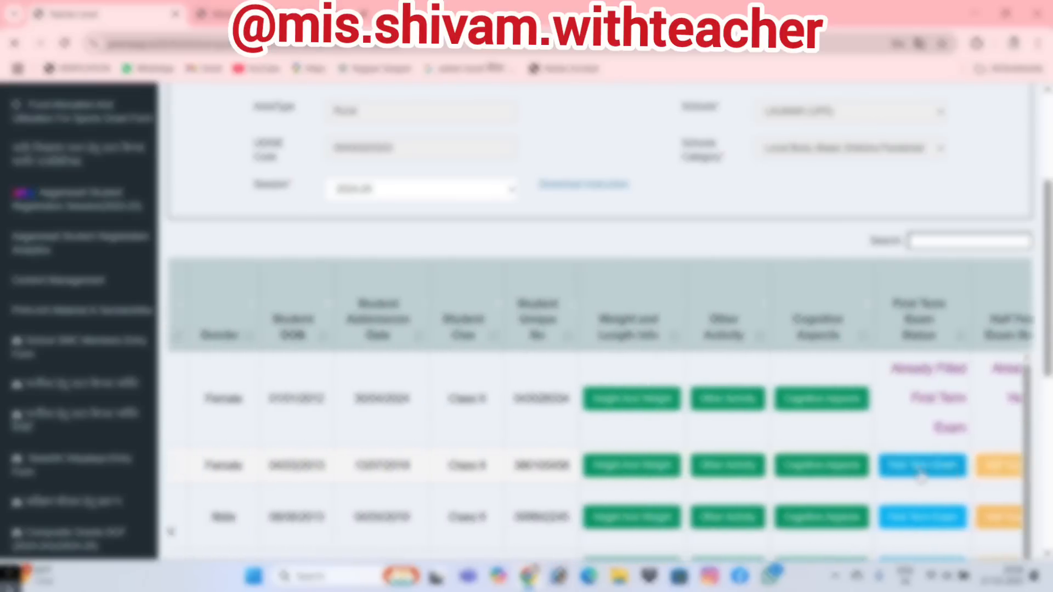
View the height and weight forms of the second and then the first listed student, closing each without saving
scroll(922, 477, right, 4)
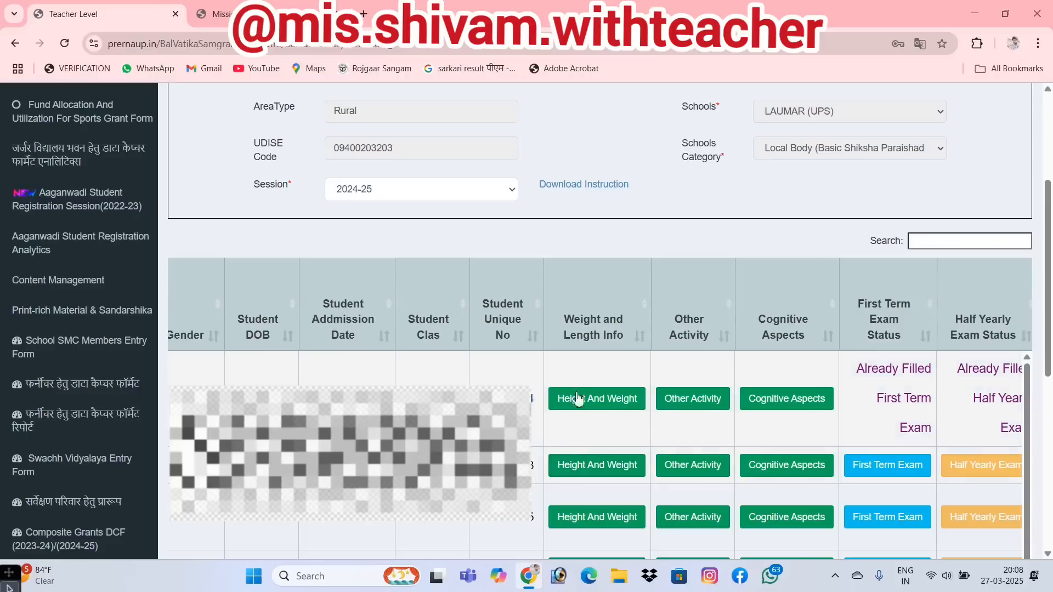
click(595, 467)
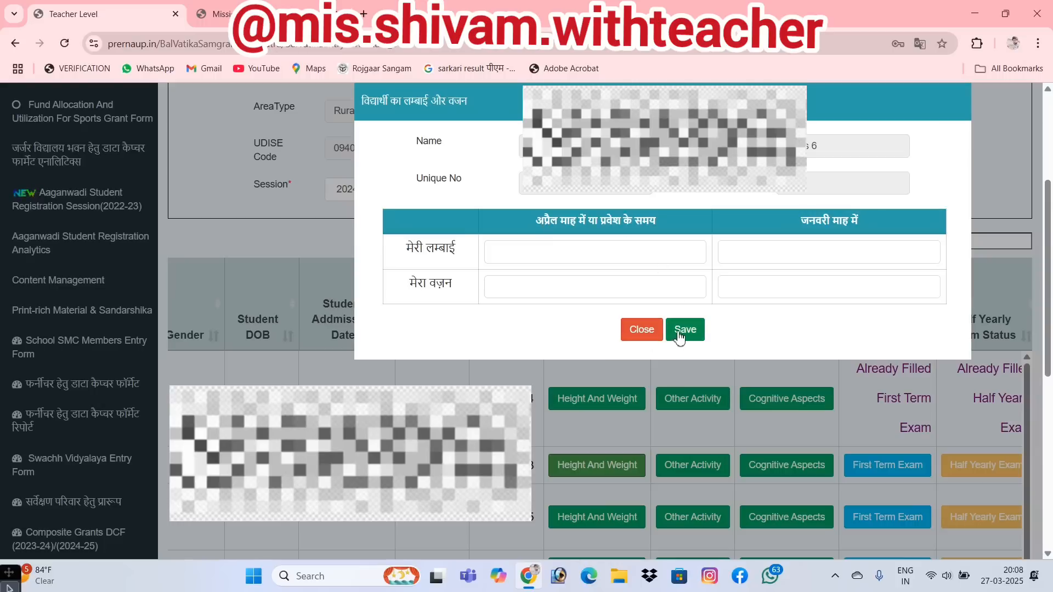
click(642, 329)
click(607, 398)
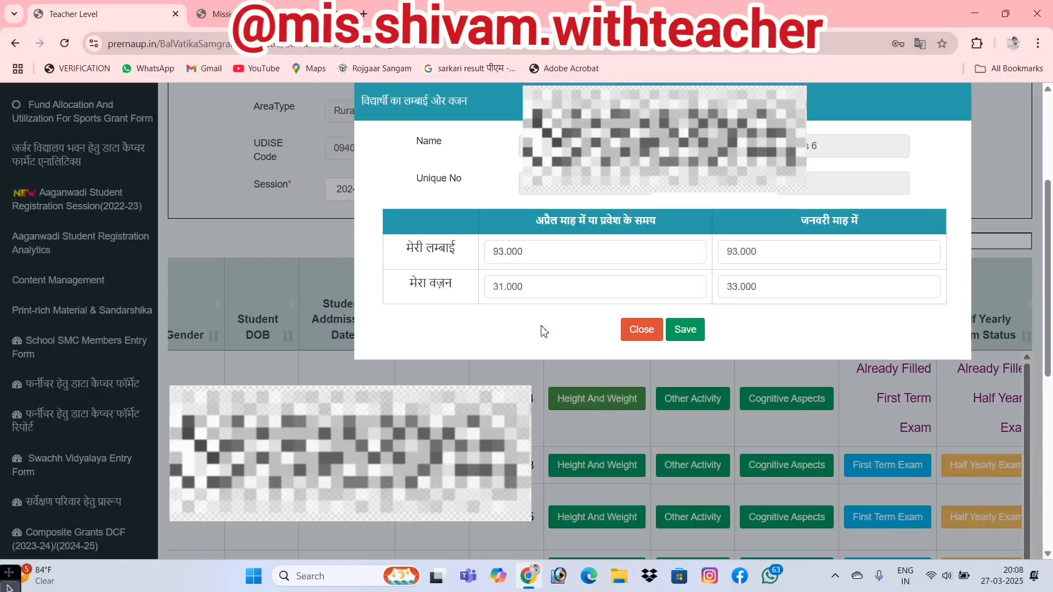
click(638, 333)
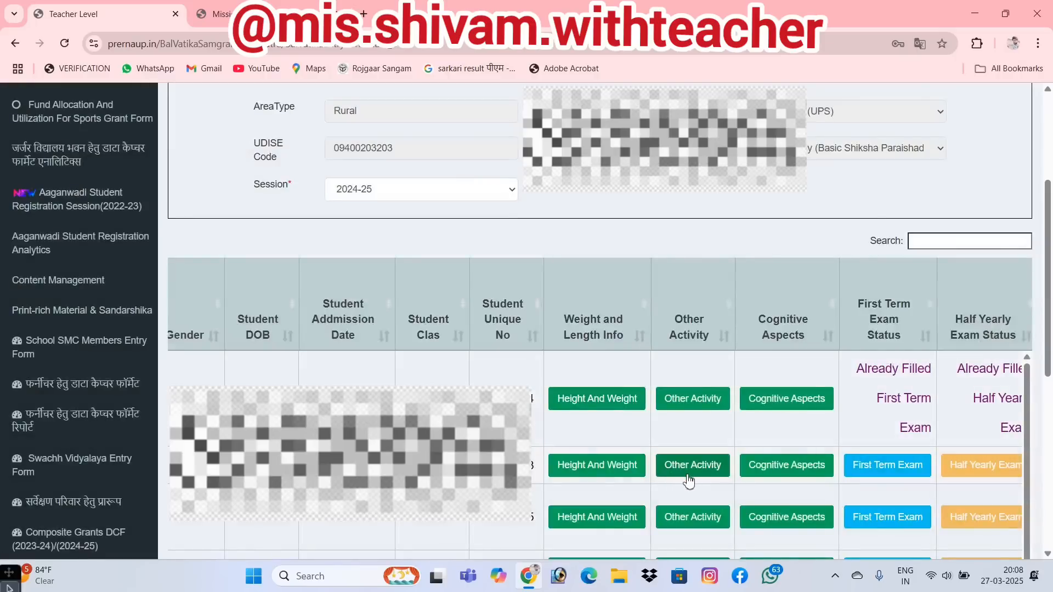
Open the first listed student's Other Activity form, review the self-assessment answers for September and February, and save it
click(683, 405)
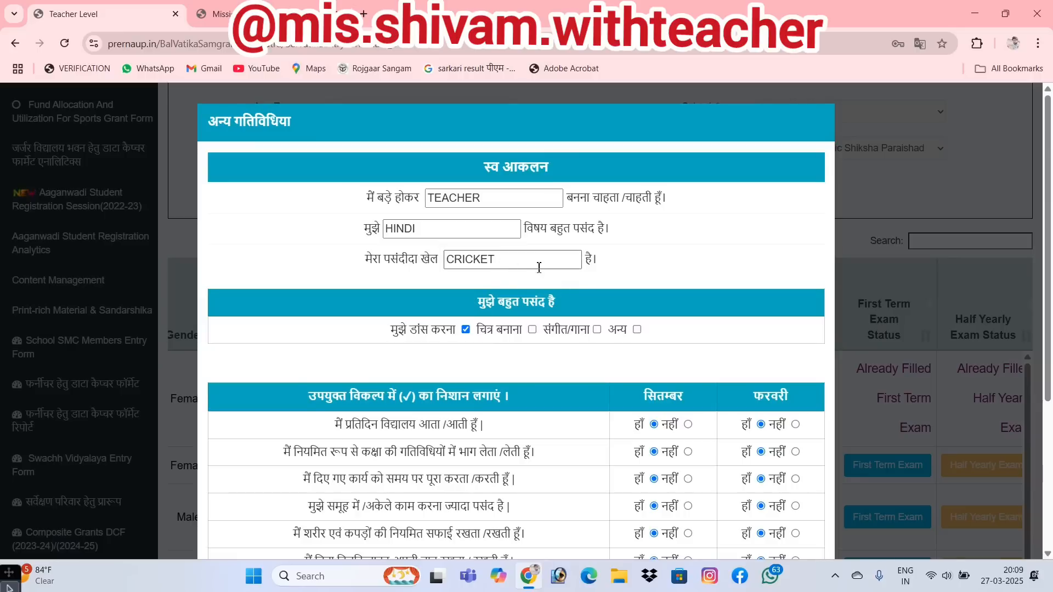
scroll(573, 279, down, 1)
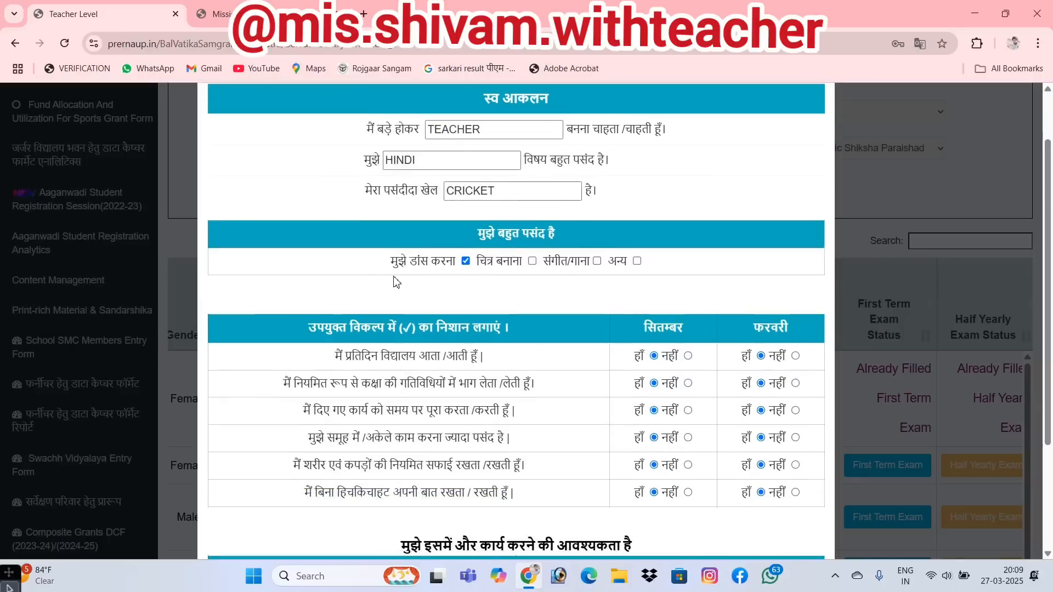
scroll(554, 286, down, 1)
scroll(554, 284, down, 1)
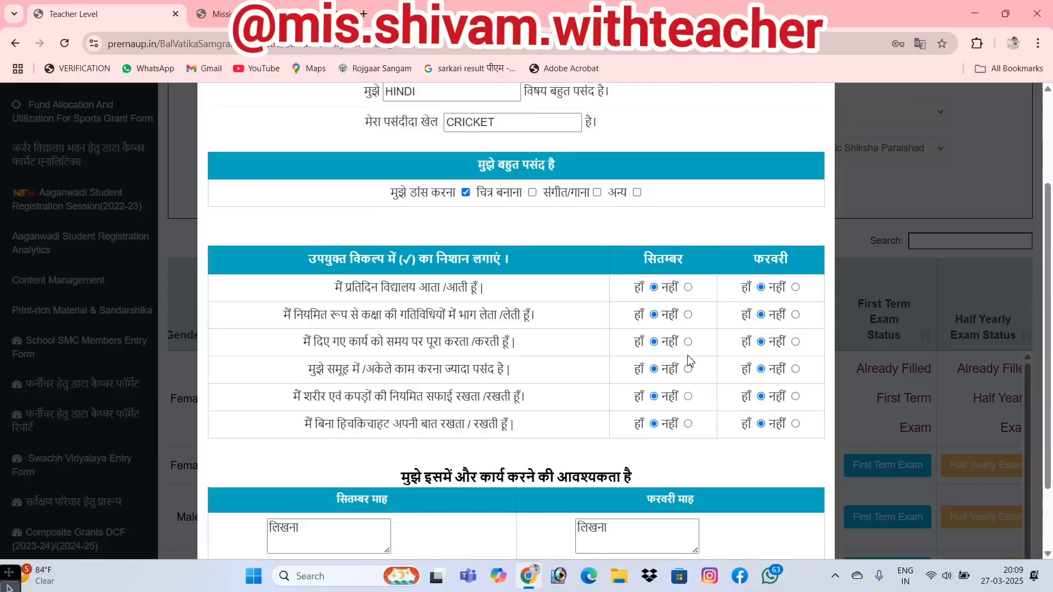
scroll(685, 376, down, 1)
scroll(685, 377, down, 1)
scroll(551, 397, down, 1)
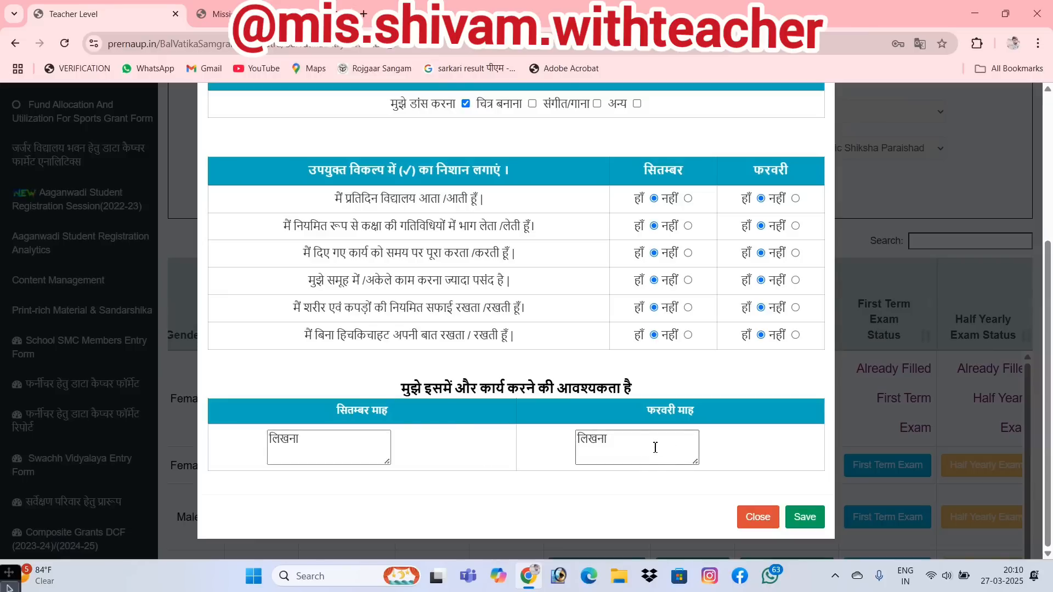
scroll(657, 386, up, 1)
scroll(702, 414, down, 1)
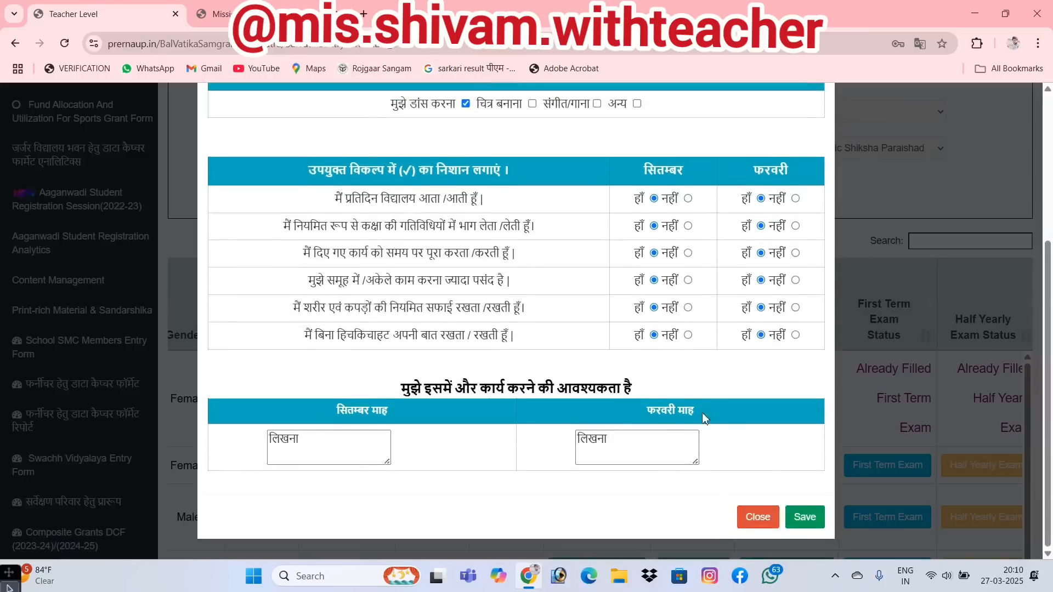
click(806, 517)
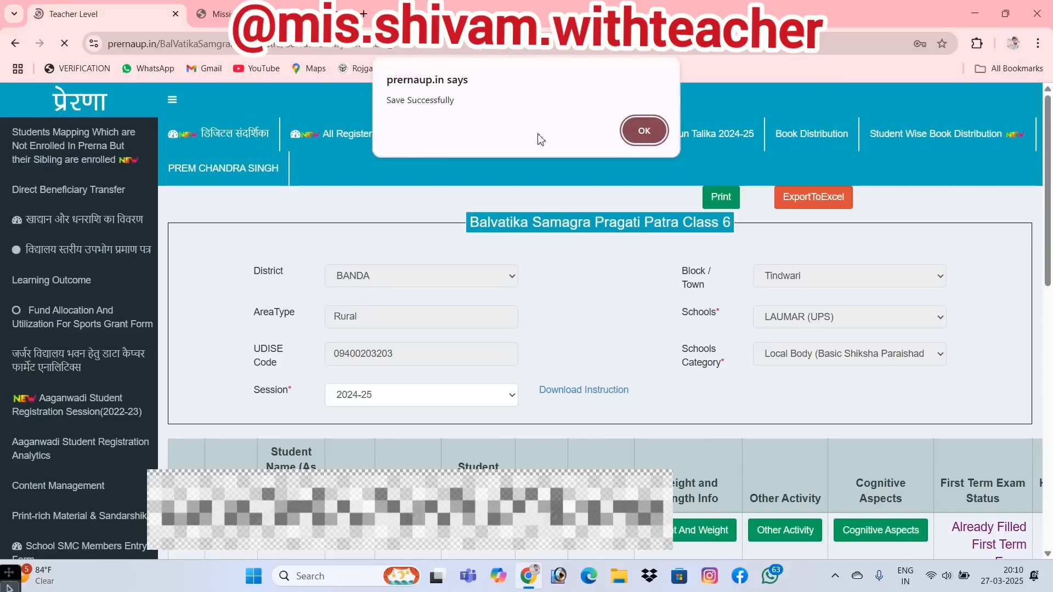
Return to the Class 6 student table and open the first listed student's Cognitive Aspects form
click(637, 131)
scroll(785, 390, down, 4)
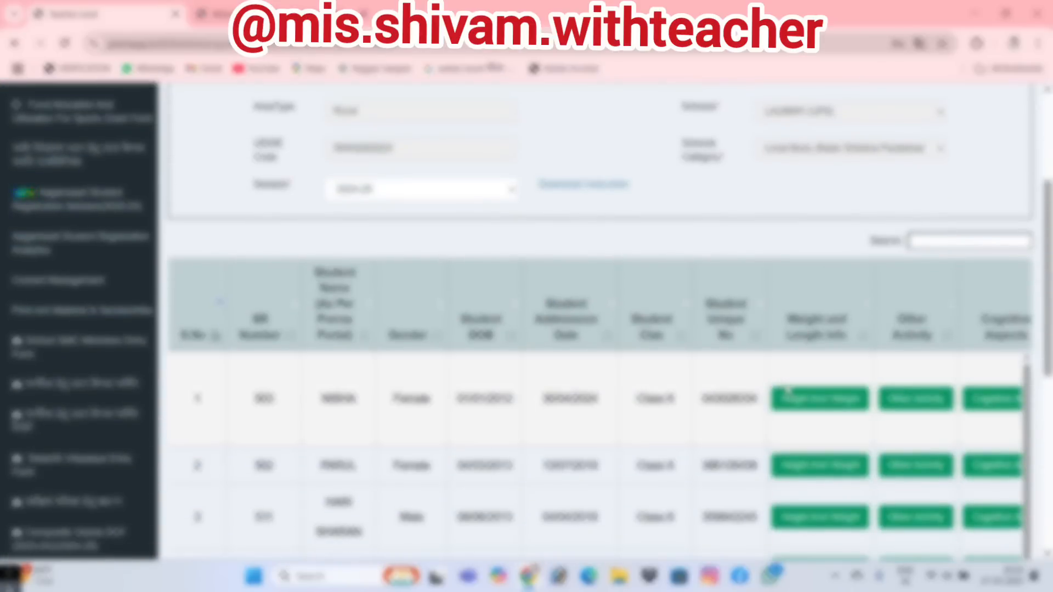
scroll(729, 411, right, 5)
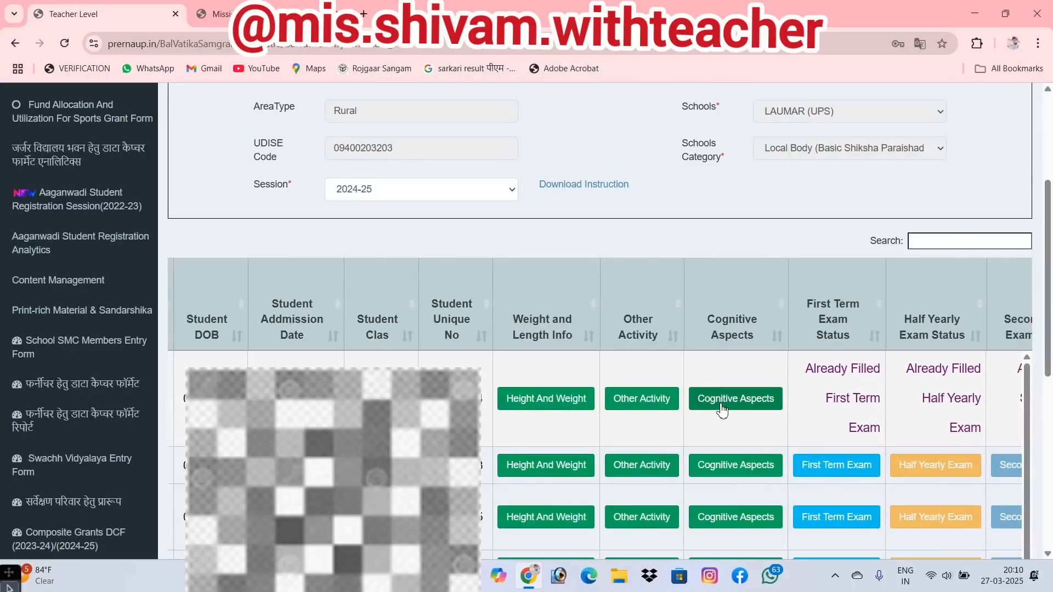
click(721, 410)
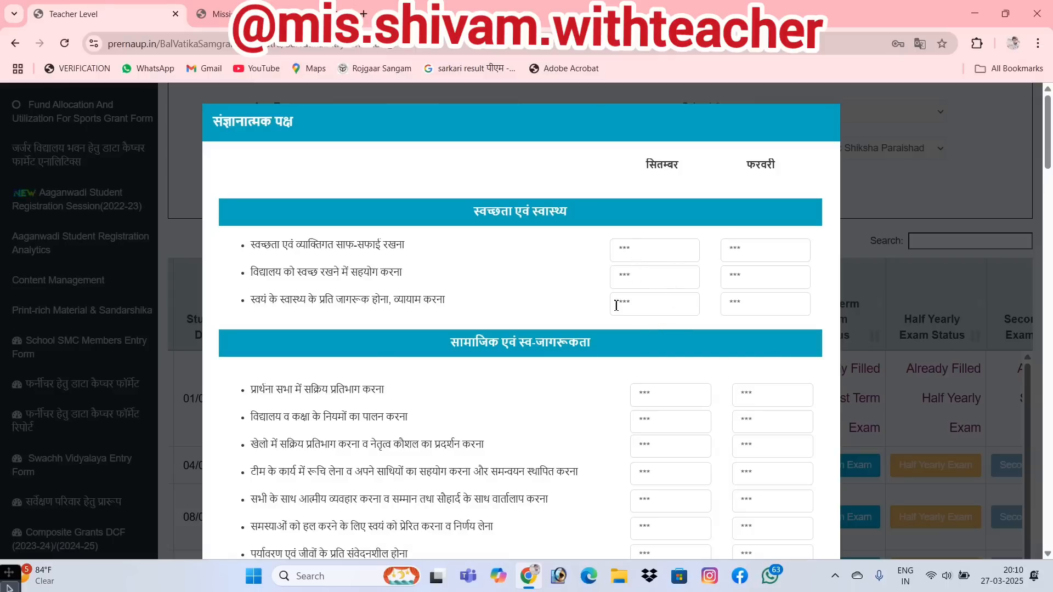
scroll(674, 299, down, 4)
scroll(675, 299, up, 4)
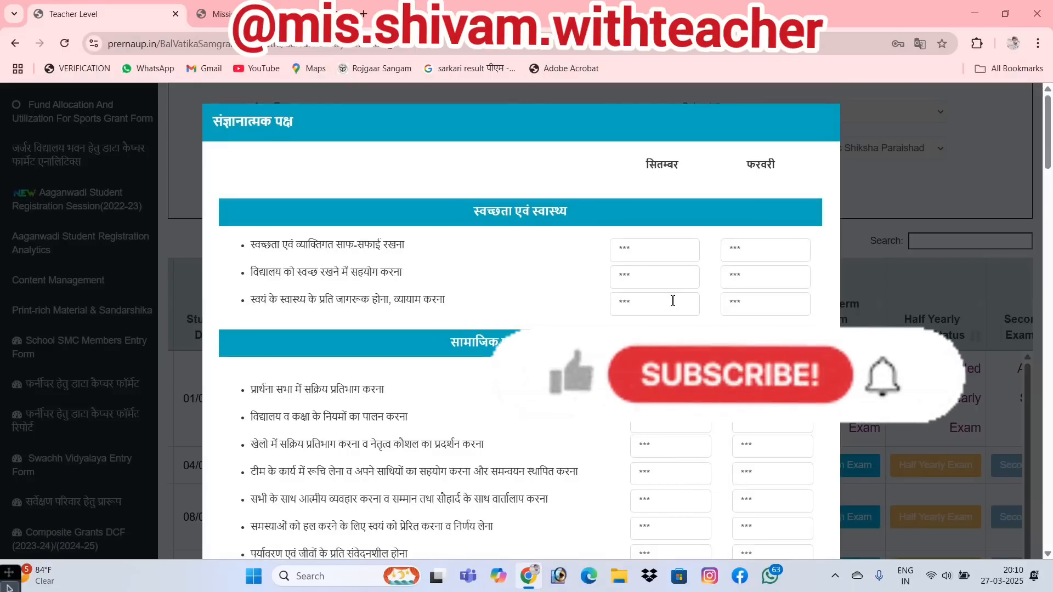
Examine the September and February entry fields in the form's cleanliness and health and social and self-awareness sections
click(644, 247)
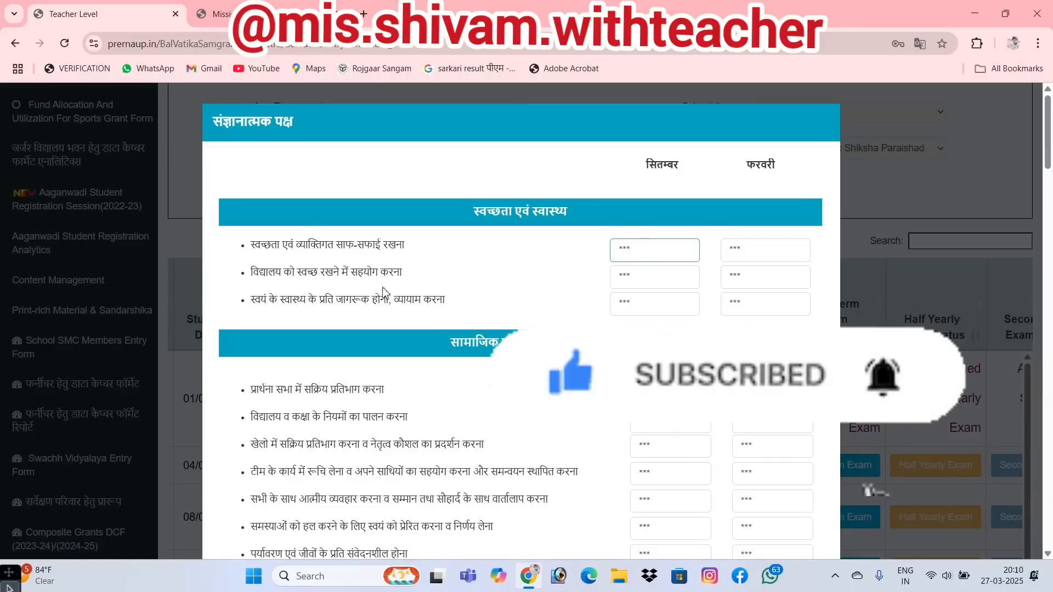
scroll(637, 264, down, 5)
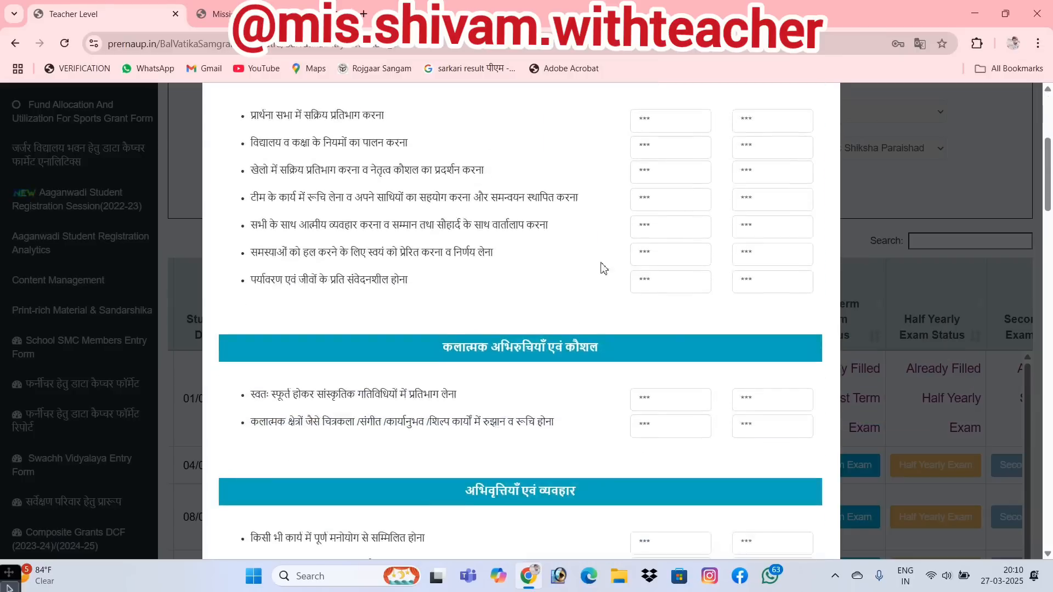
scroll(706, 298, up, 2)
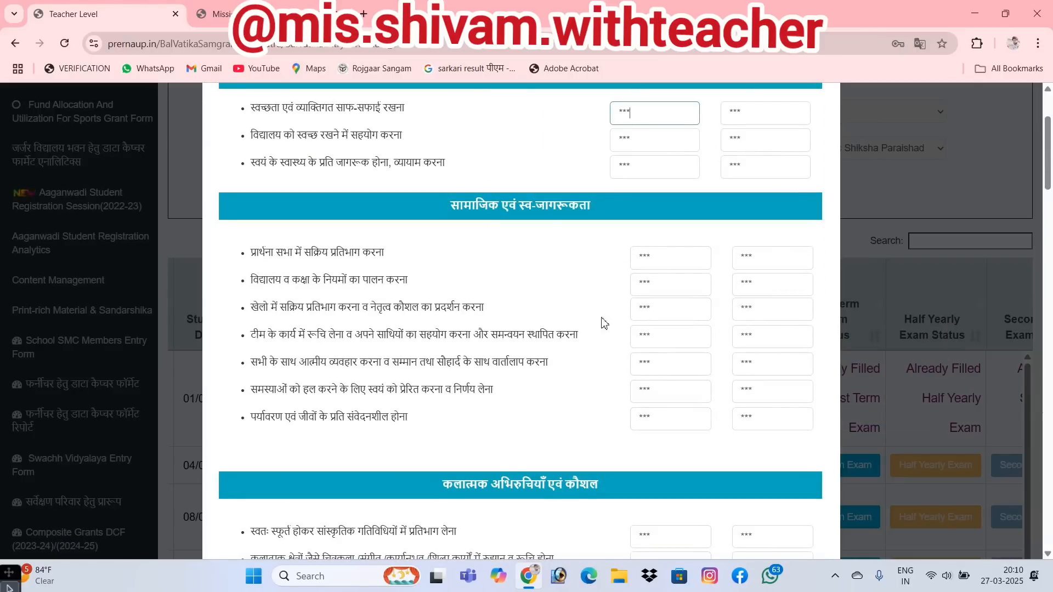
scroll(606, 318, down, 6)
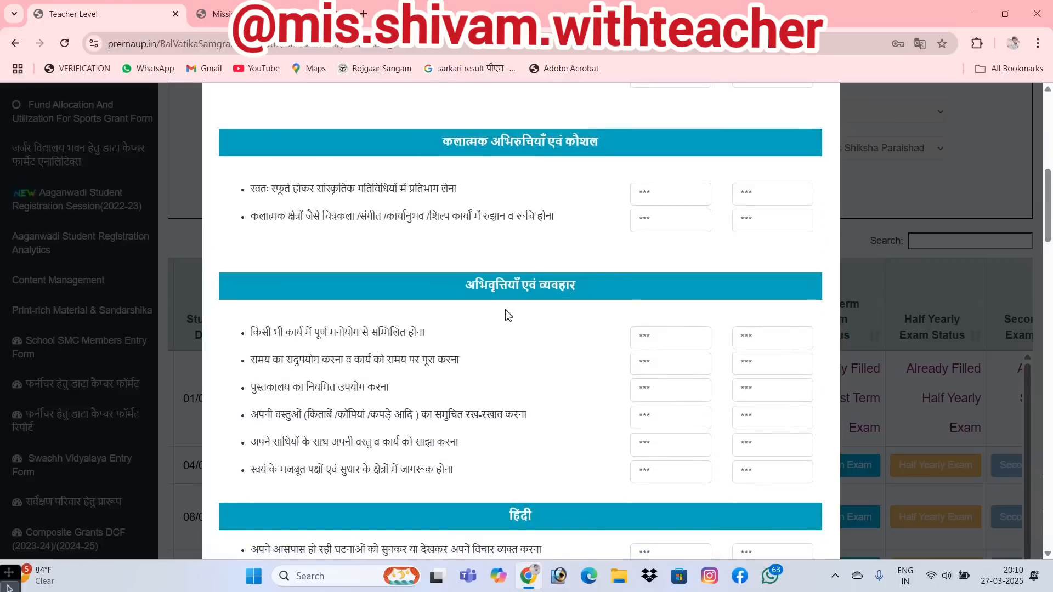
scroll(568, 258, up, 5)
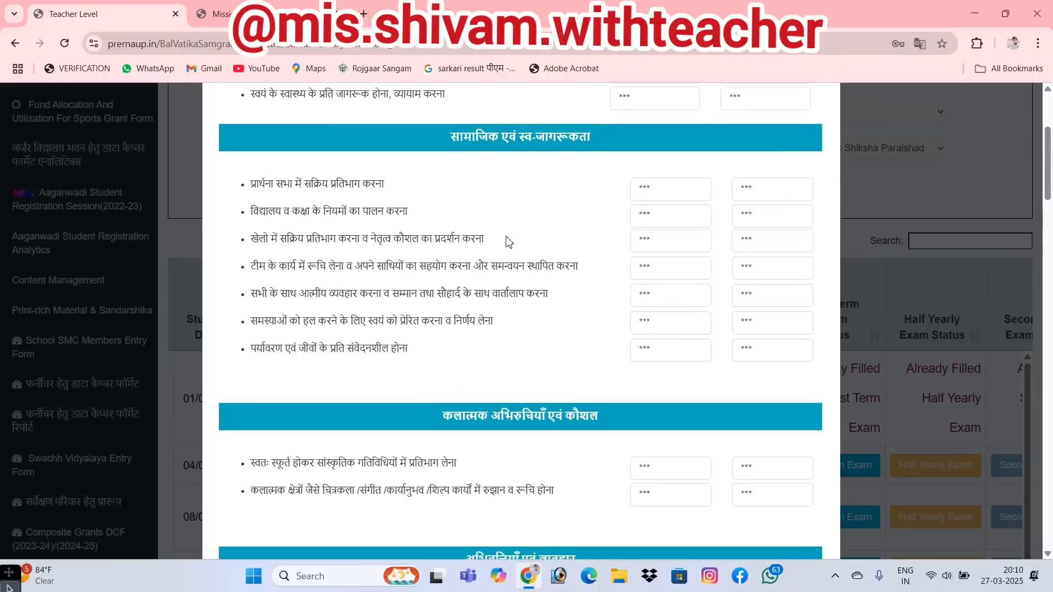
scroll(521, 285, up, 2)
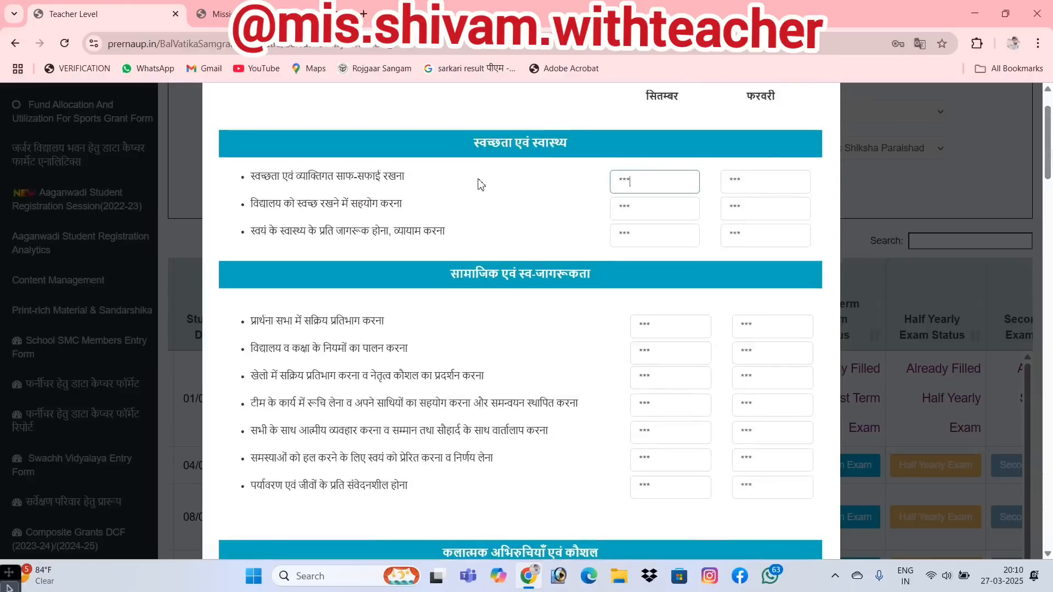
scroll(595, 200, up, 1)
scroll(590, 302, down, 1)
scroll(599, 304, down, 3)
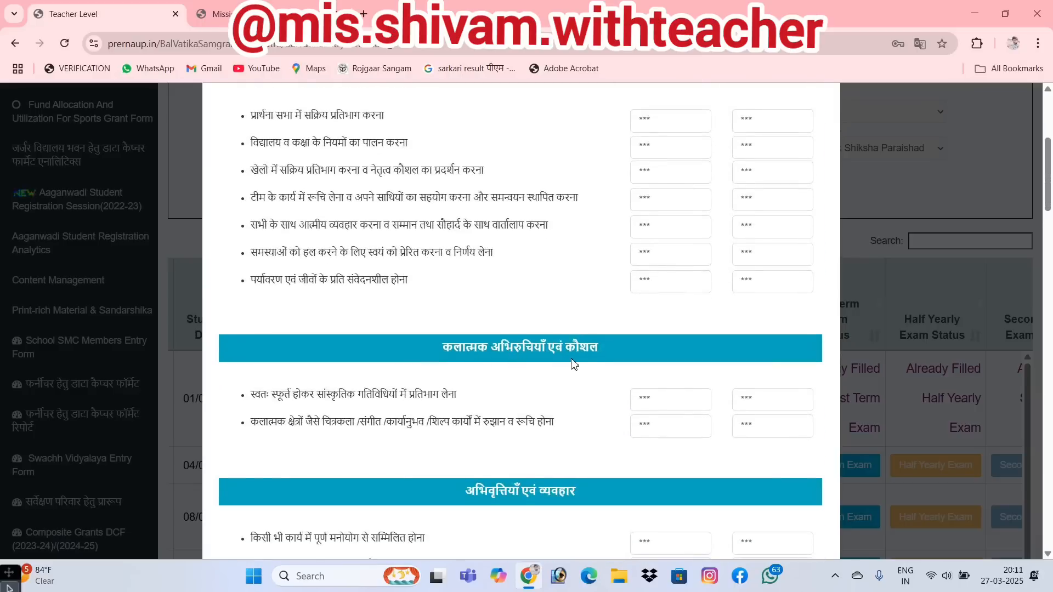
Examine the remaining assessment sections, from artistic interests and attitudes through Hindi, English, mathematics and science to social studies
scroll(587, 360, down, 3)
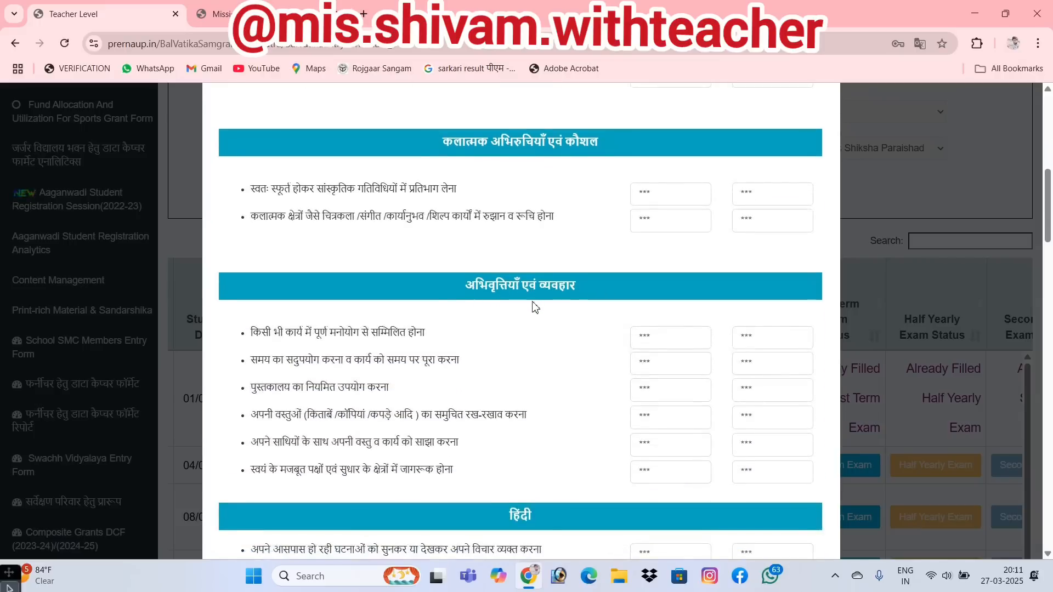
scroll(532, 307, down, 3)
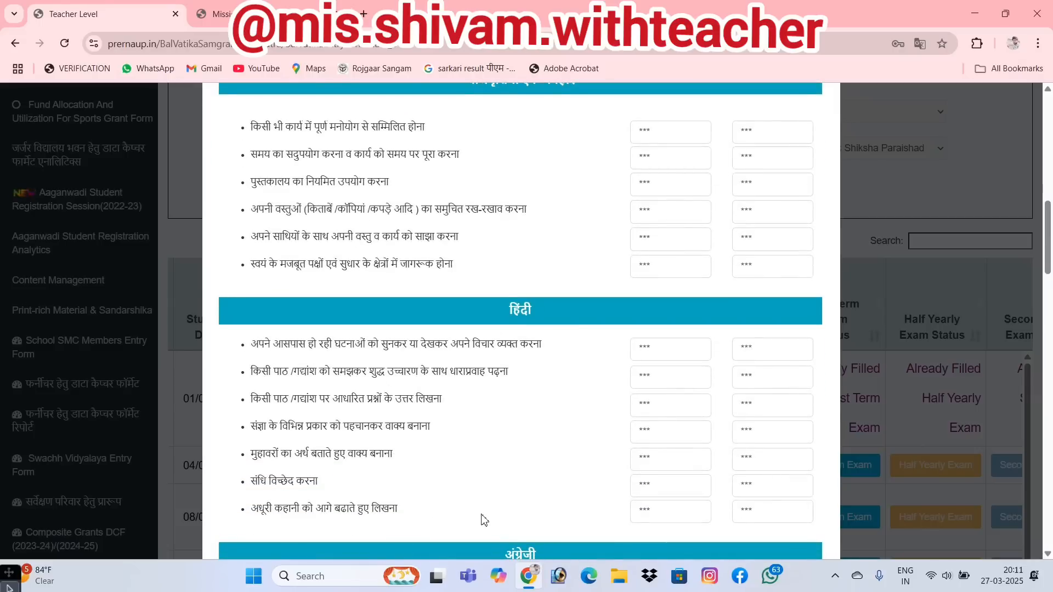
scroll(681, 404, down, 3)
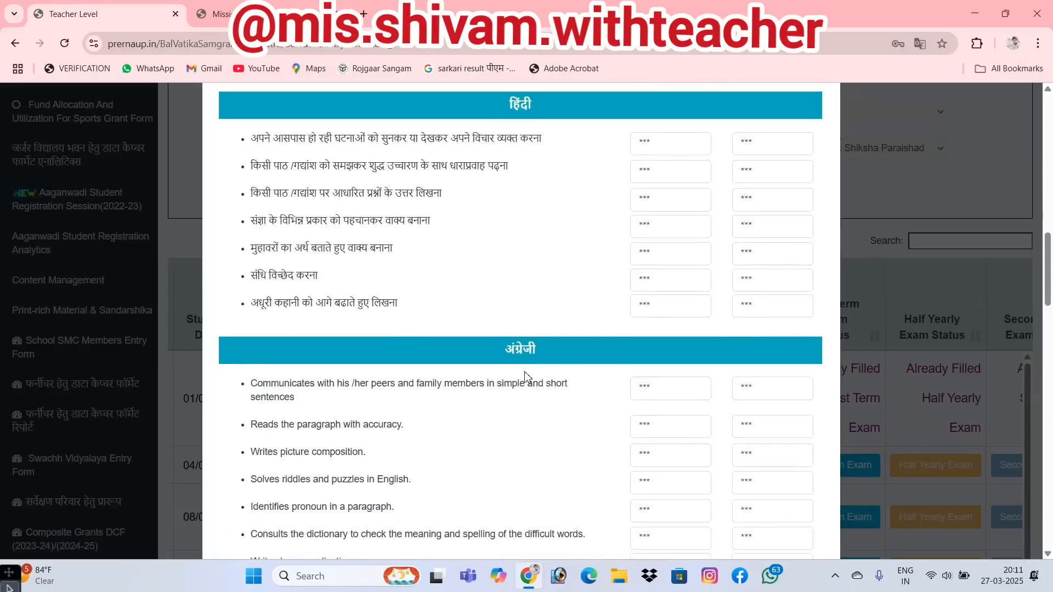
scroll(488, 416, down, 1)
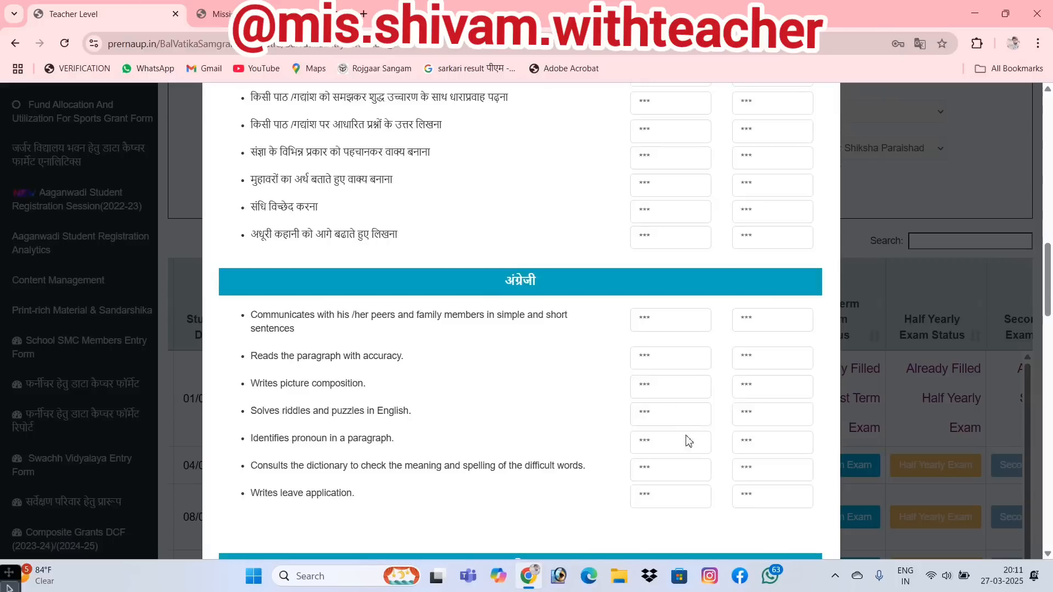
scroll(589, 452, down, 4)
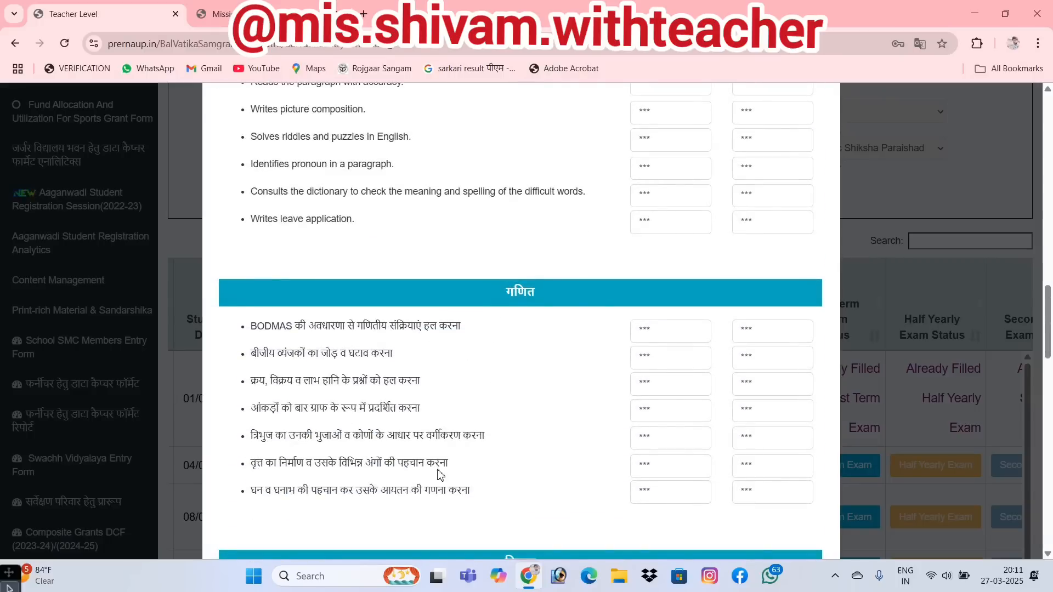
scroll(588, 440, down, 2)
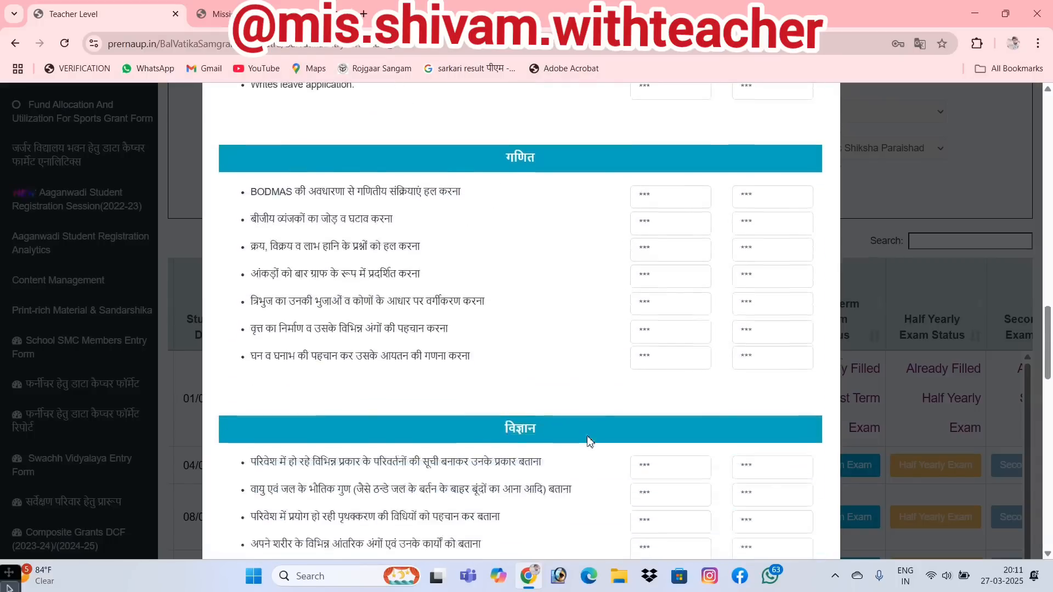
scroll(590, 433, down, 4)
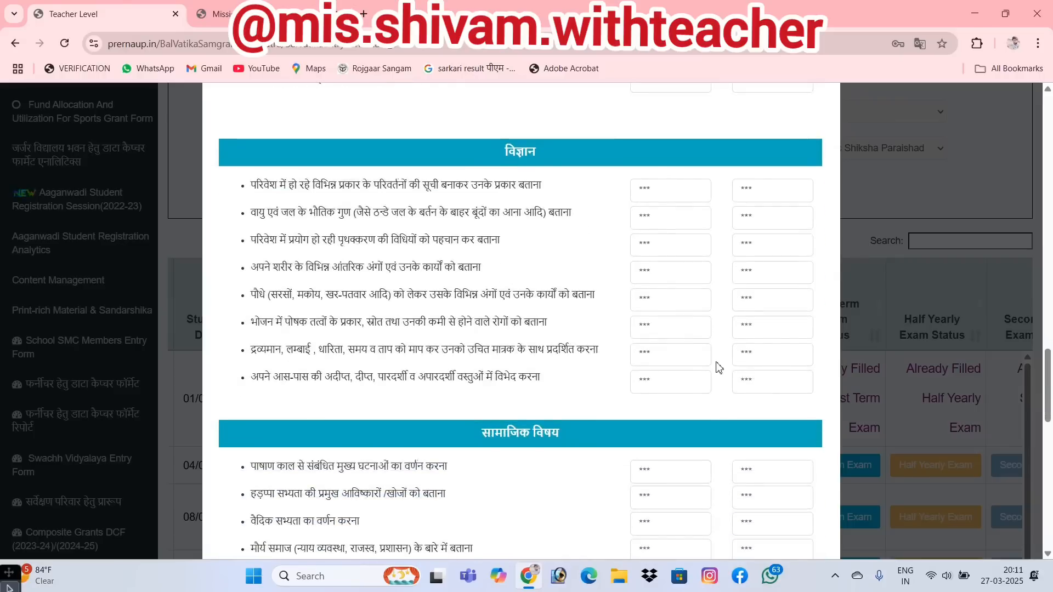
scroll(716, 362, down, 1)
scroll(714, 356, down, 2)
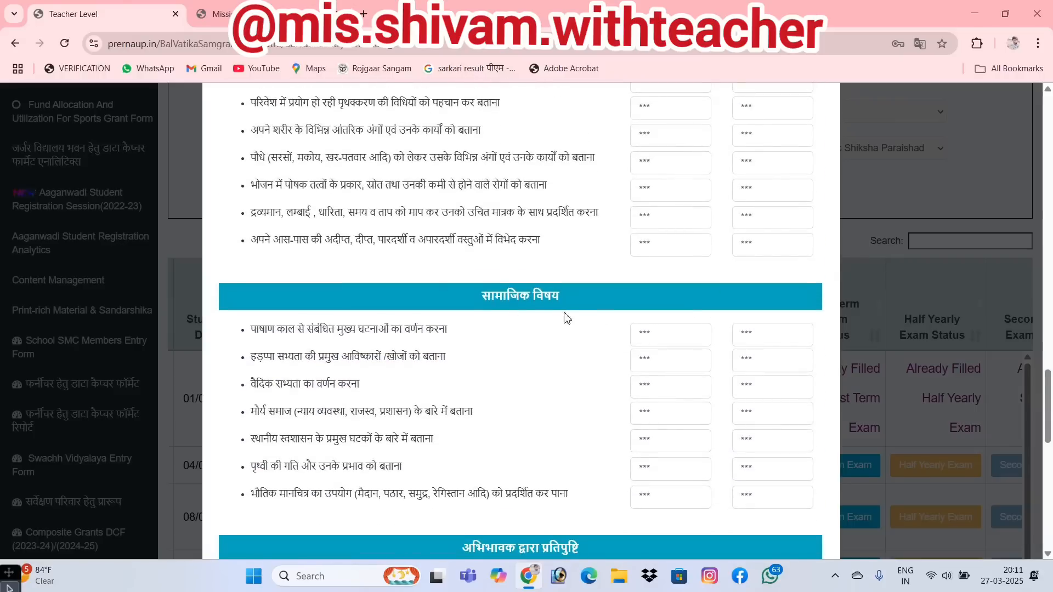
scroll(503, 329, down, 1)
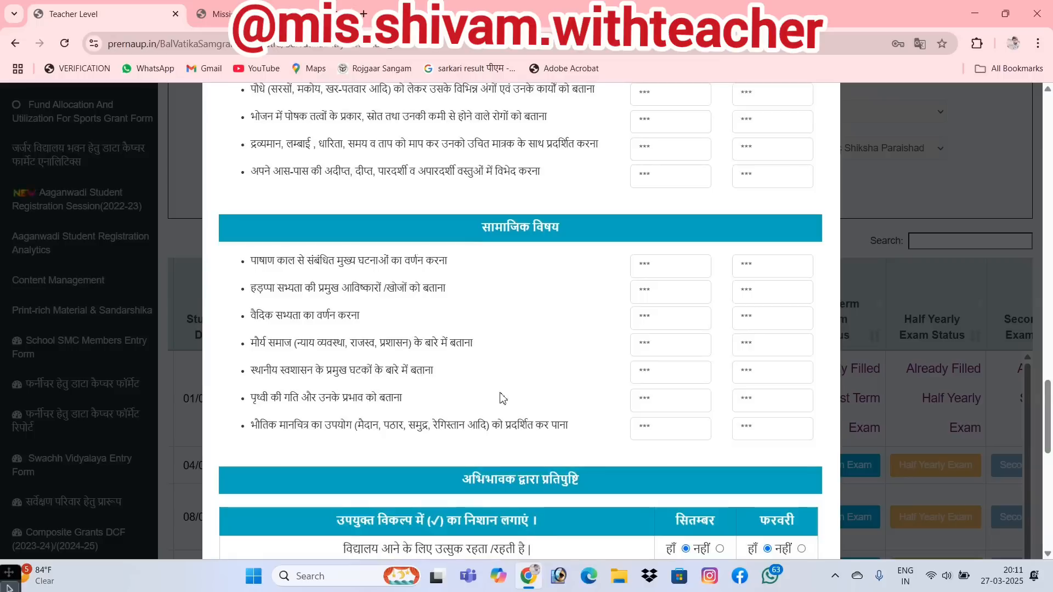
Review the guardian feedback answers, and clear the September and February expectations from the school about the child's progress
scroll(668, 313, down, 3)
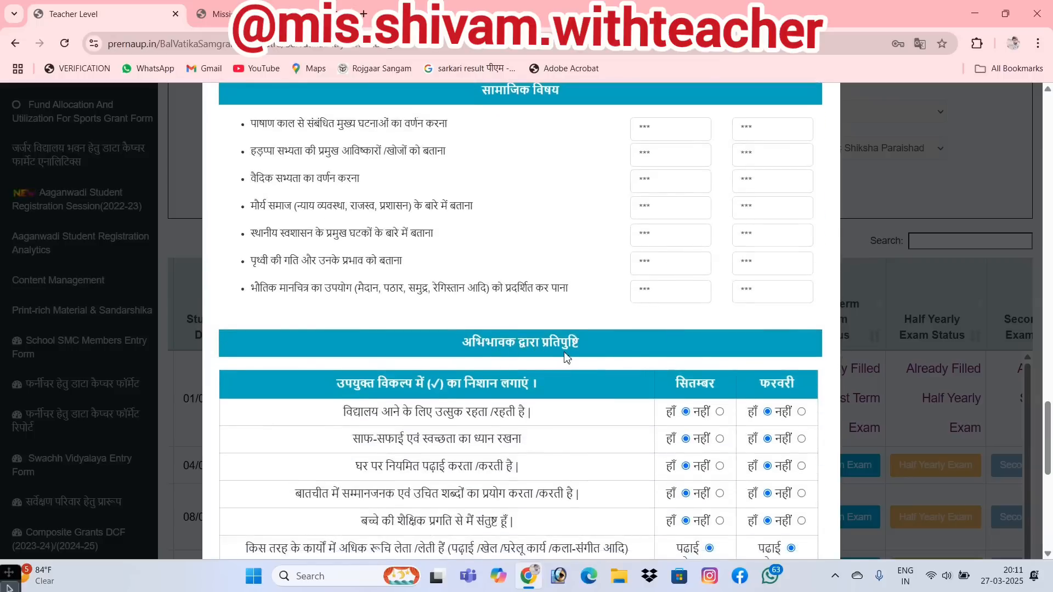
scroll(564, 364, down, 1)
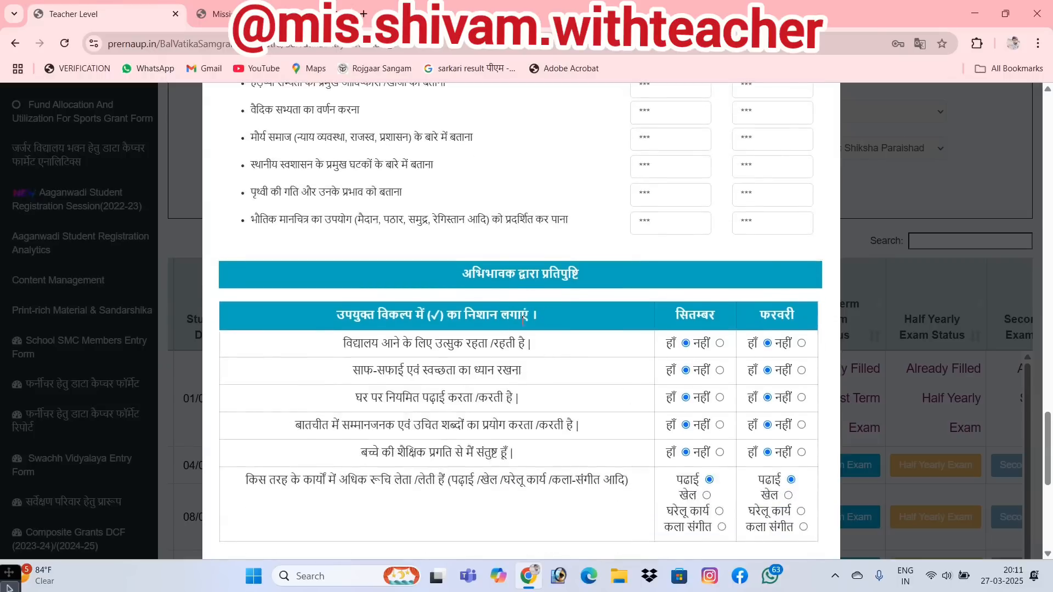
scroll(697, 408, down, 1)
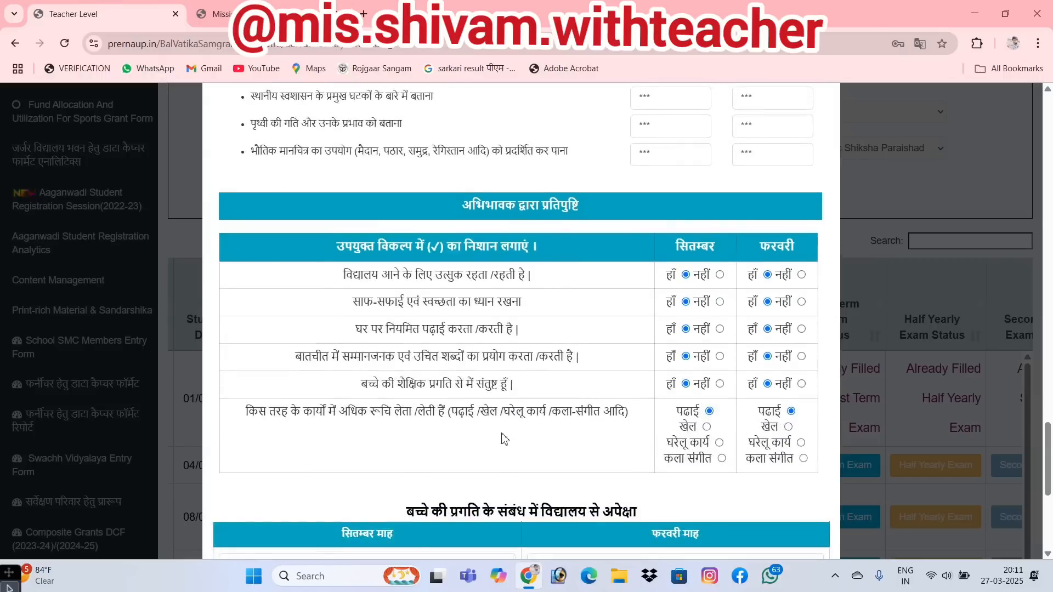
scroll(655, 400, down, 2)
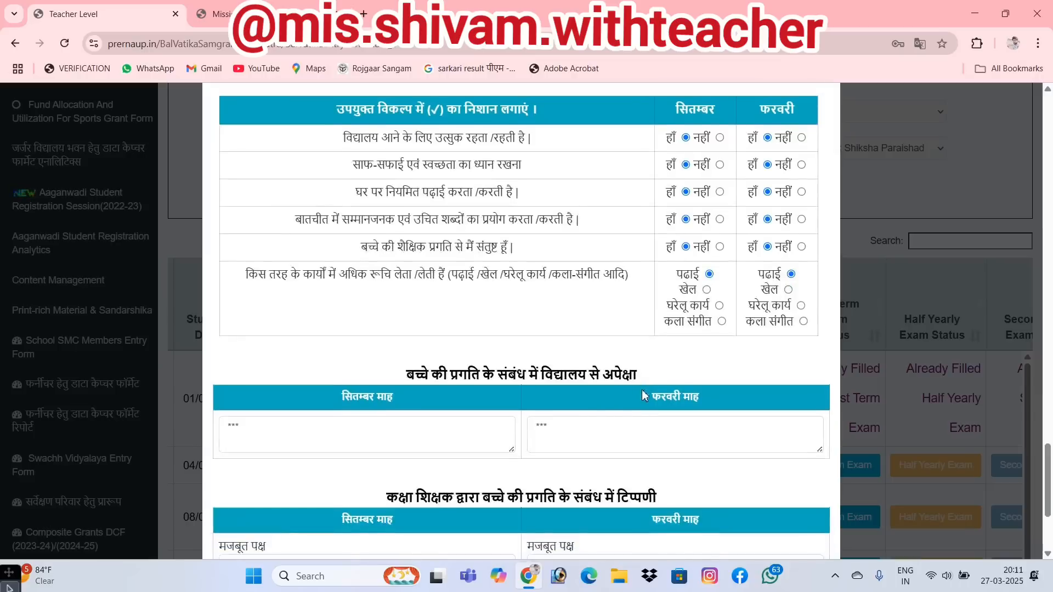
click(281, 431)
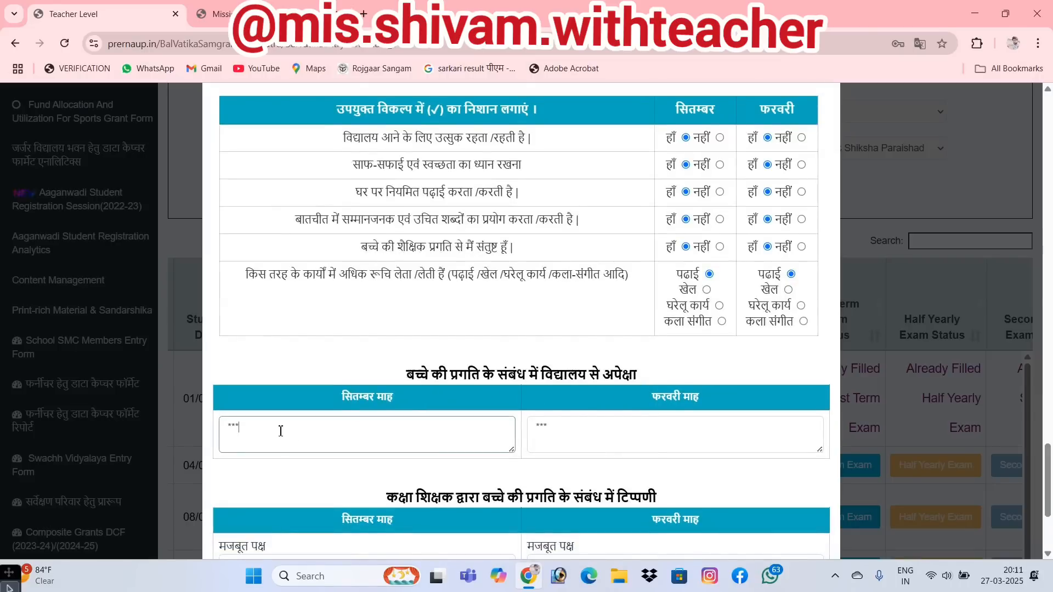
key(BackSpace)
key(BackSpace)
click(572, 431)
key(BackSpace)
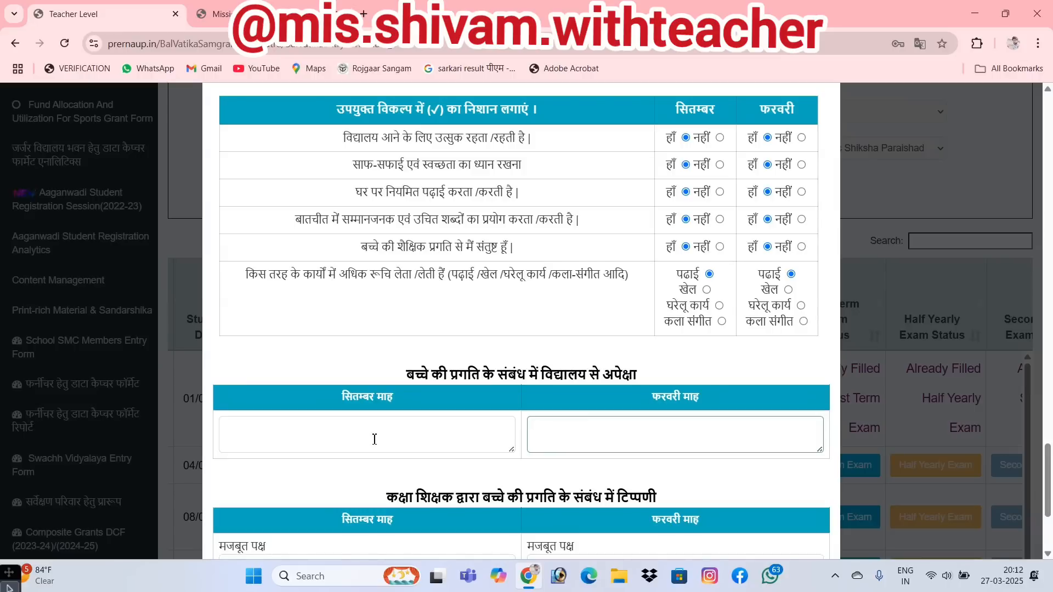
Clear the September and February strengths (मजबूत पक्ष) remarks in the class teacher's comments on the child's progress
scroll(375, 439, down, 1)
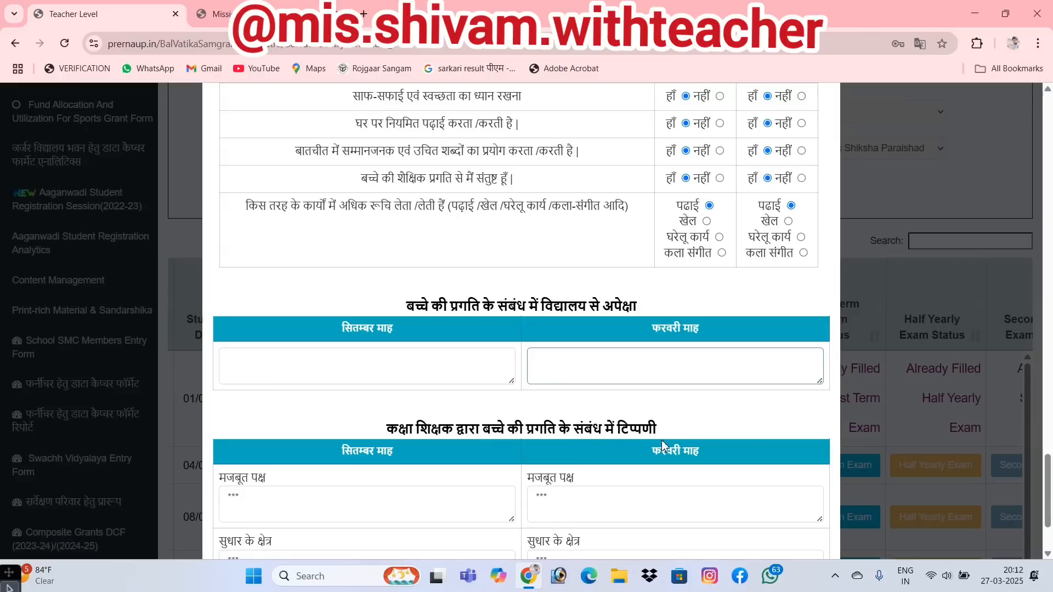
scroll(637, 435, down, 2)
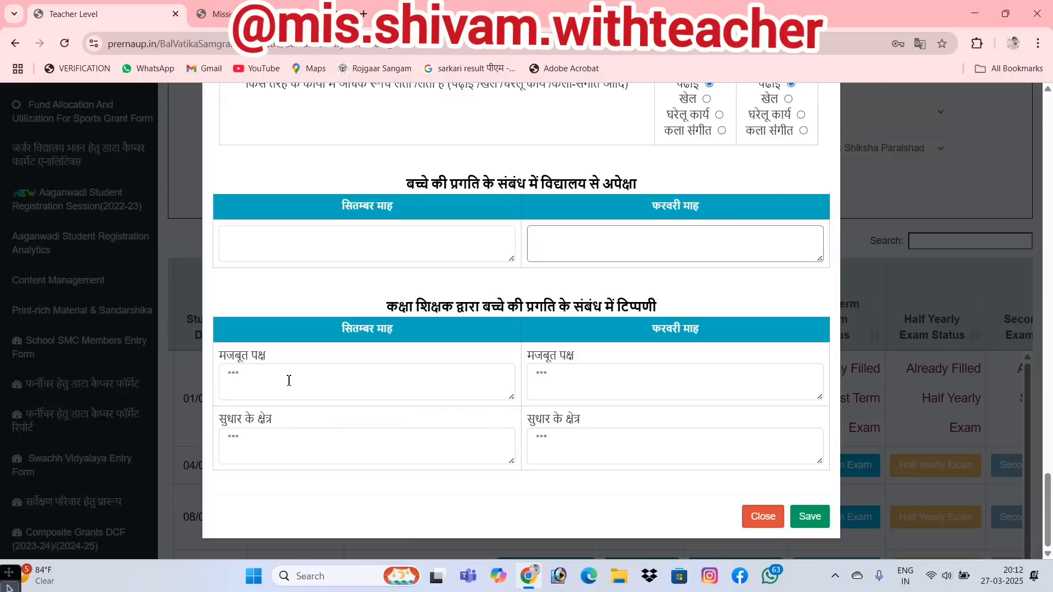
click(289, 381)
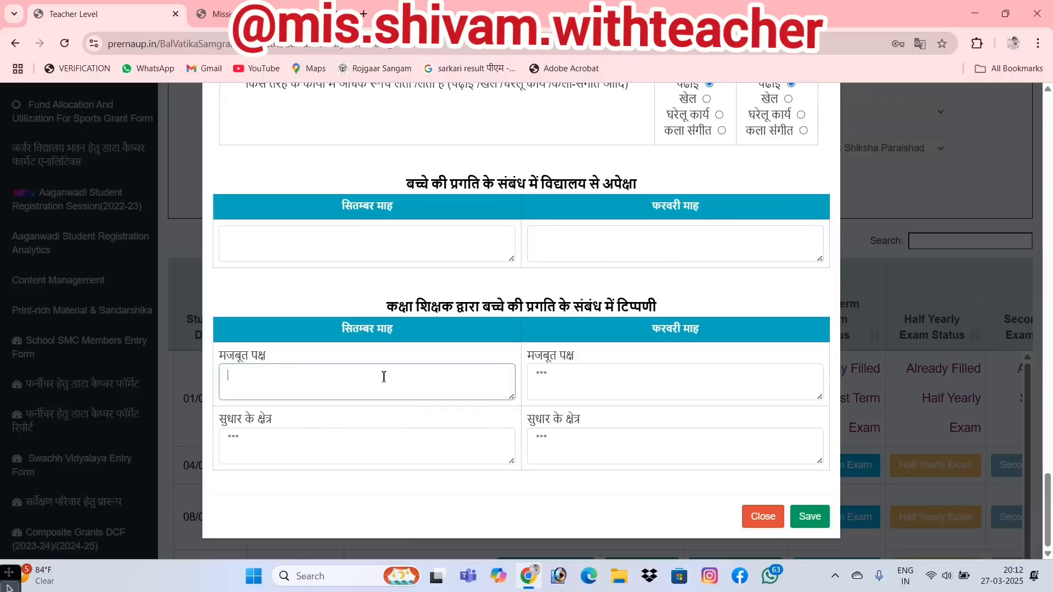
click(558, 378)
key(BackSpace)
key(BackSpace)
key(BackSpace)
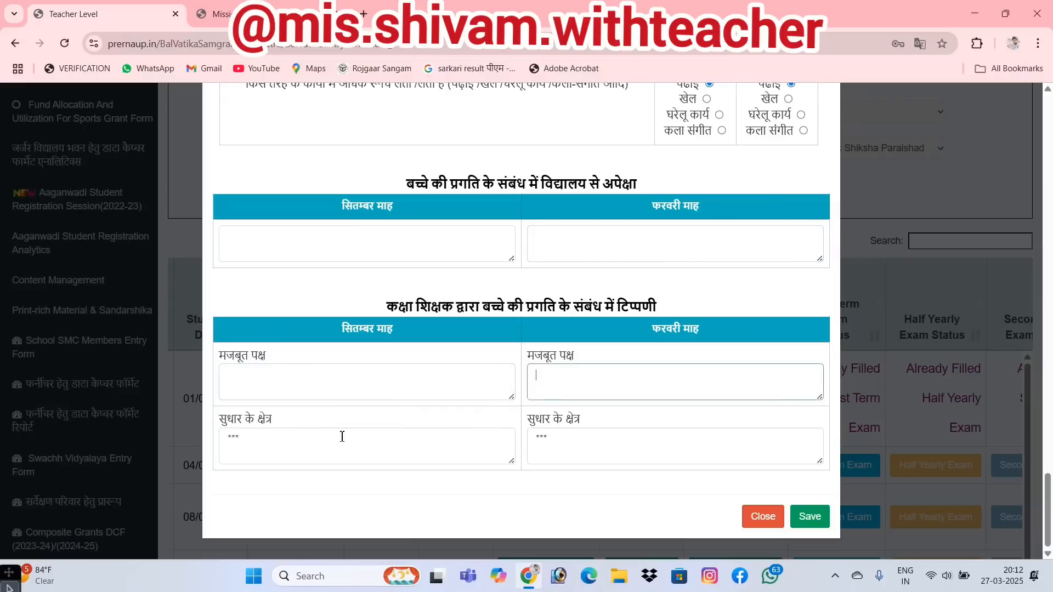
Clear the September and February areas for improvement (सुधार के क्षेत्र) remarks in the class teacher's comments
click(253, 439)
key(BackSpace)
click(568, 440)
key(BackSpace)
key(BackSpace)
key(BackSpace)
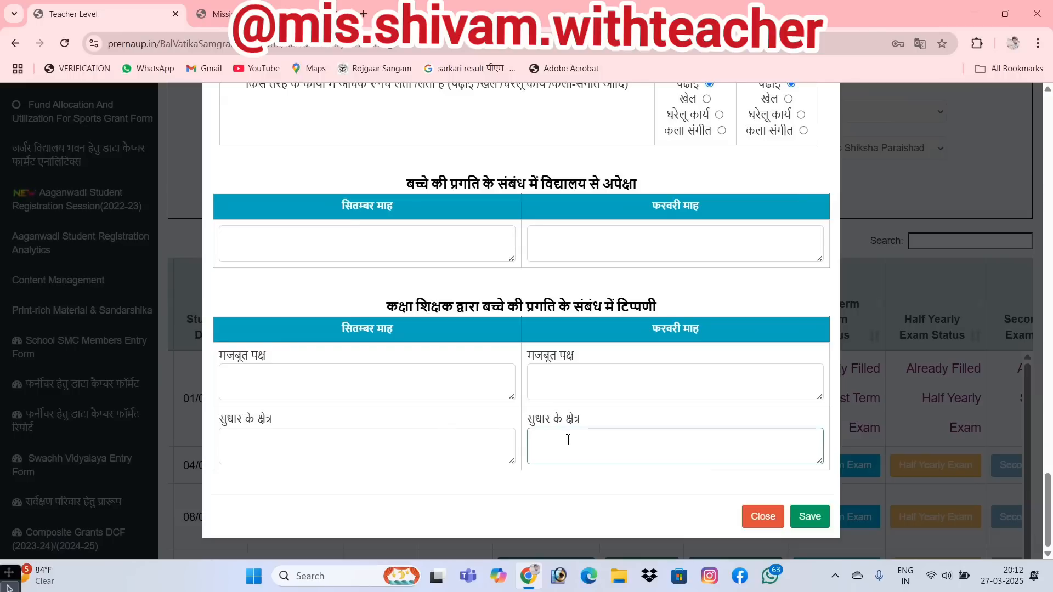
Save the first listed student's Cognitive Aspects form and return to that student's row in the Class 6 table
scroll(565, 426, up, 4)
scroll(658, 466, down, 4)
click(807, 519)
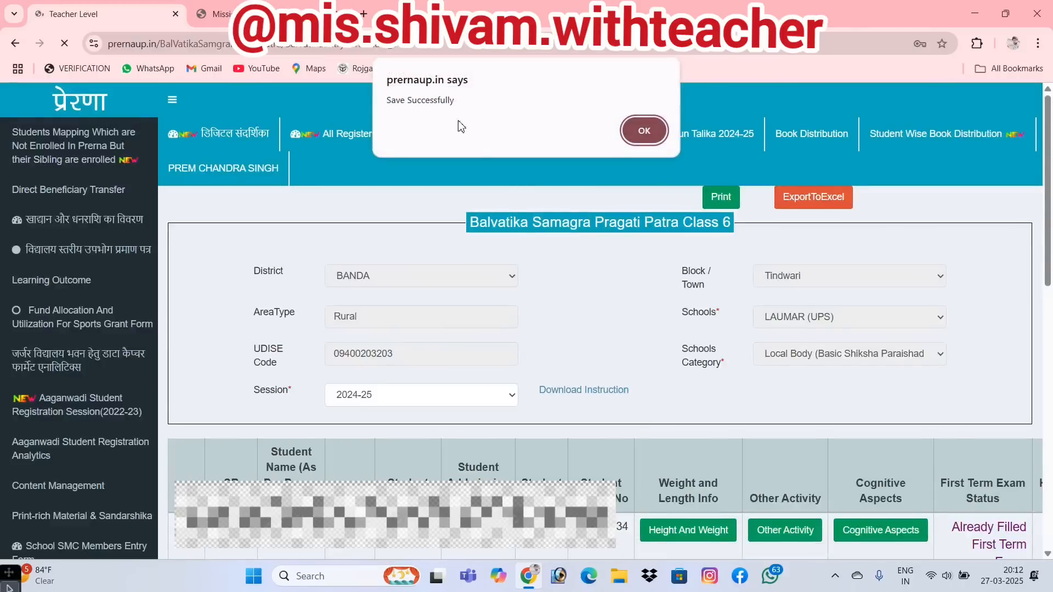
click(644, 132)
scroll(644, 274, down, 7)
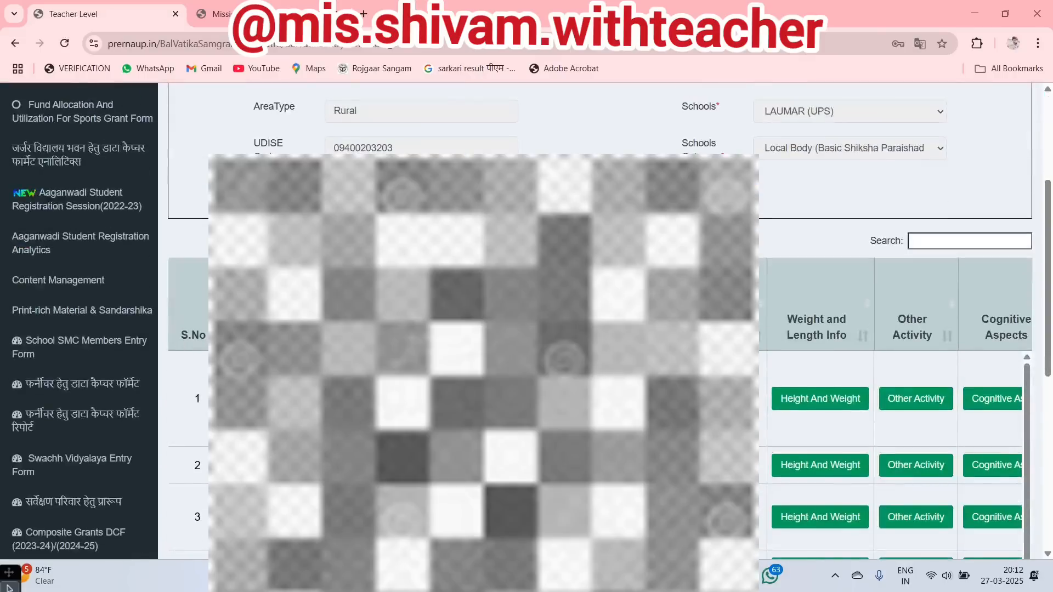
scroll(761, 351, up, 1)
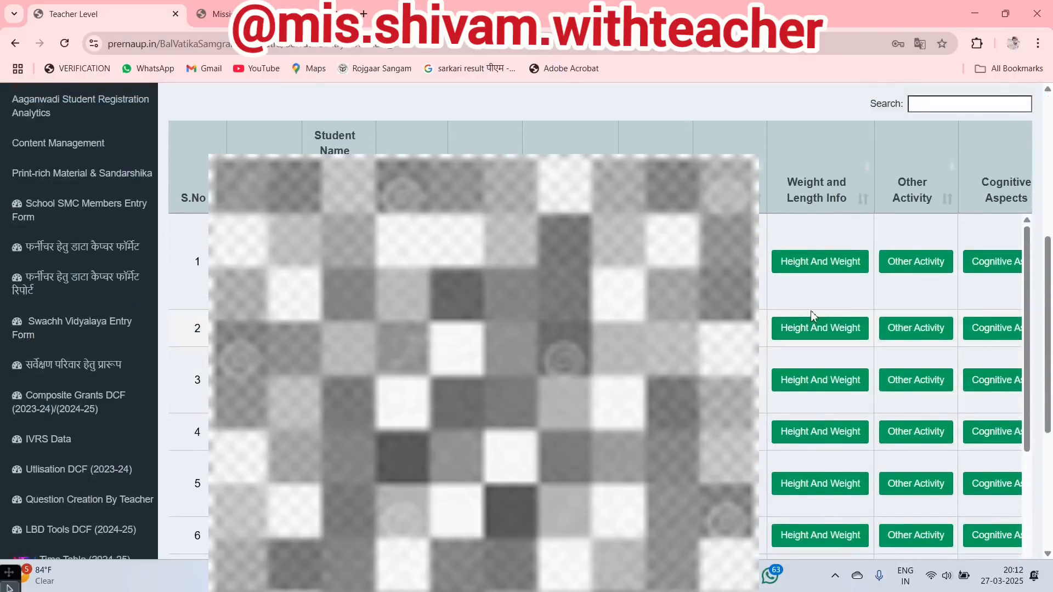
scroll(779, 299, right, 3)
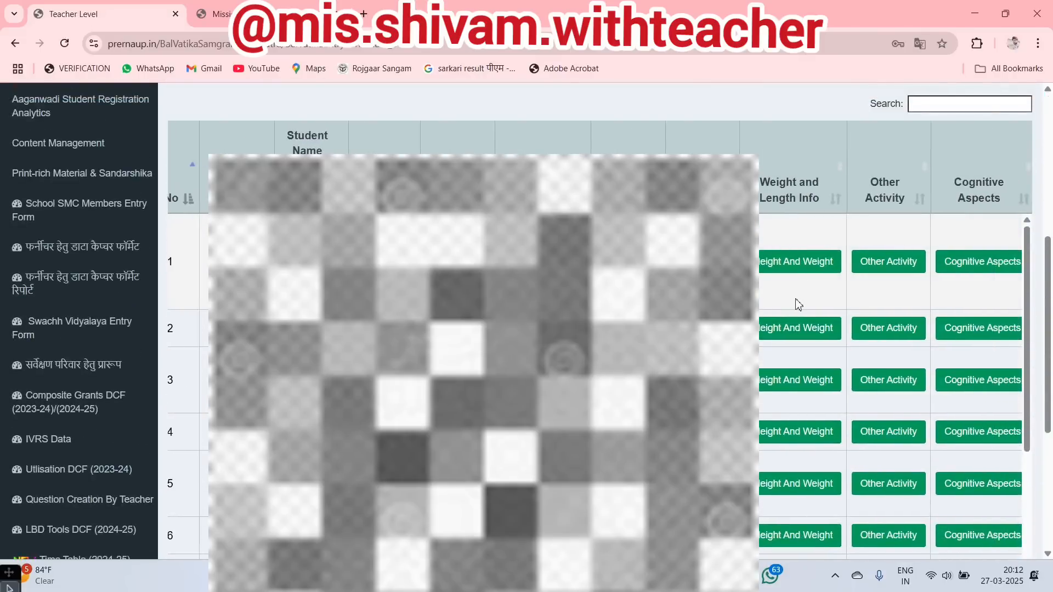
Open the First Term Exam form for the second student listed in the Class 6 table
scroll(696, 289, right, 2)
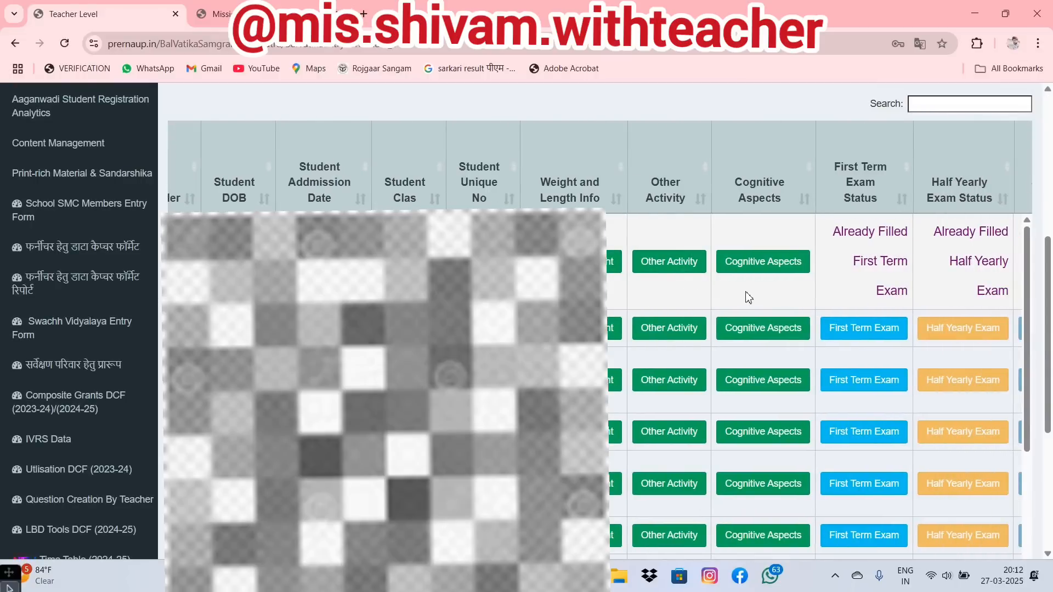
scroll(760, 296, right, 3)
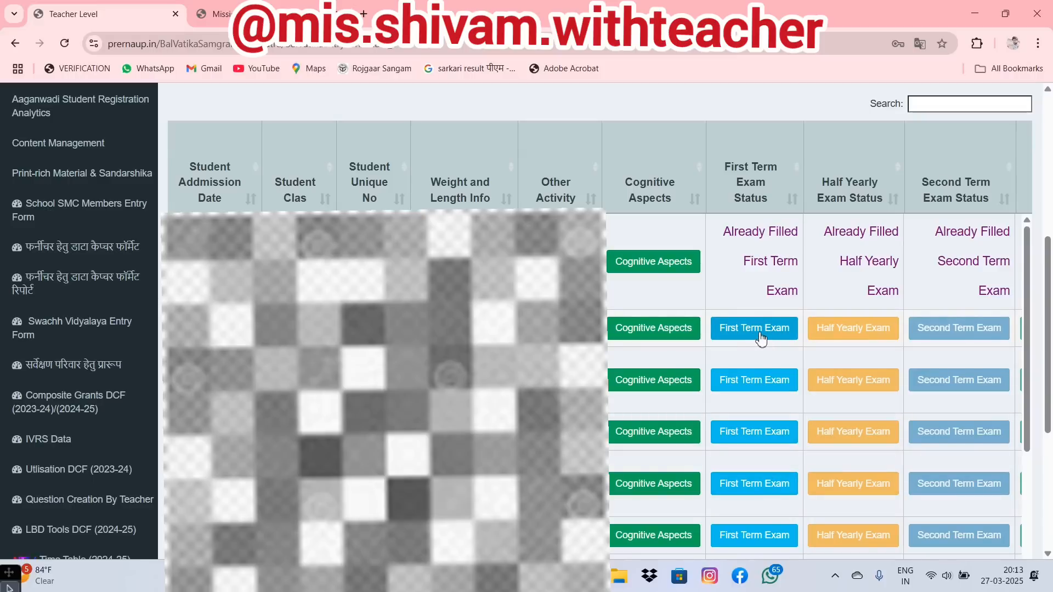
click(761, 339)
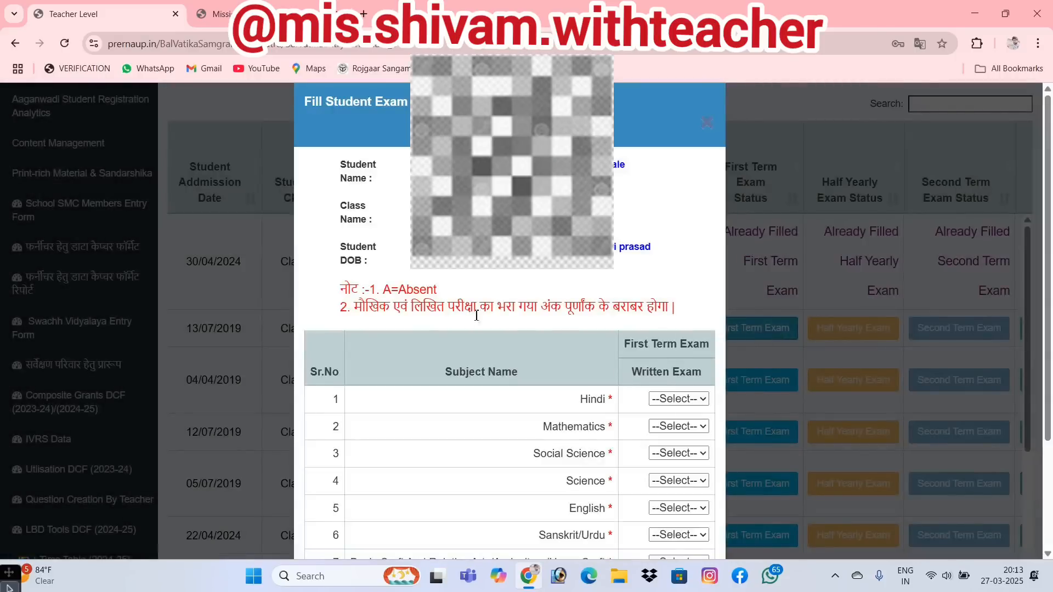
scroll(574, 345, down, 1)
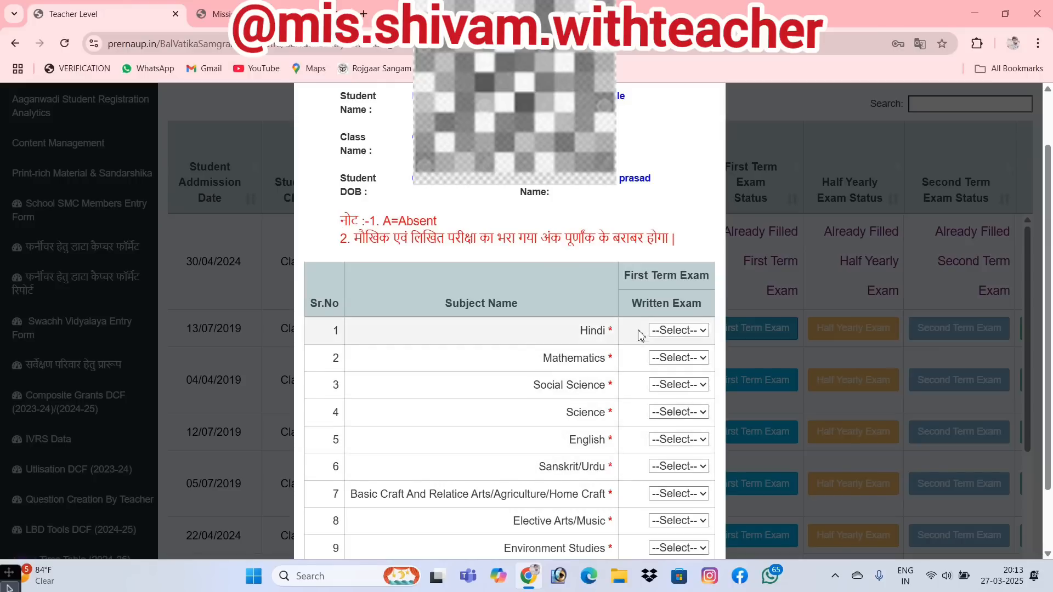
Set the First Term written exam marks to 6 for Hindi, 8 for Mathematics and 7 for Social Science
click(682, 332)
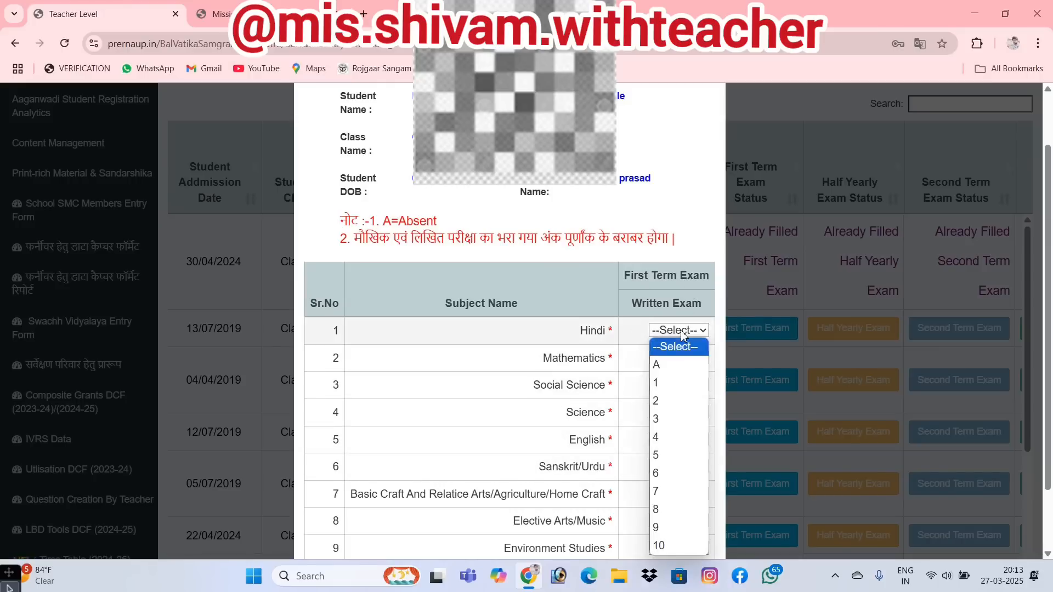
click(669, 366)
click(671, 332)
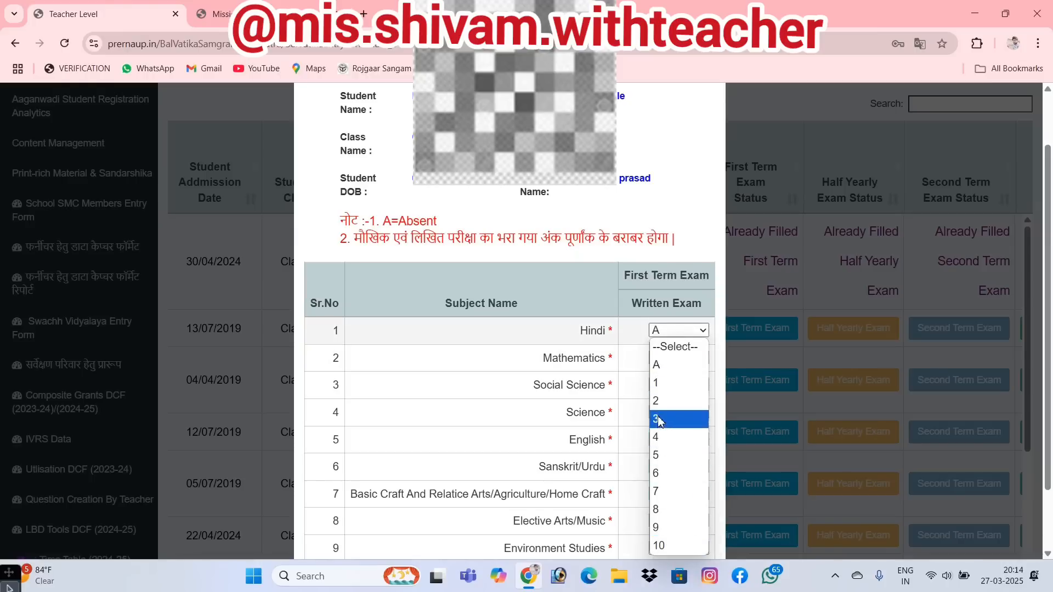
click(660, 475)
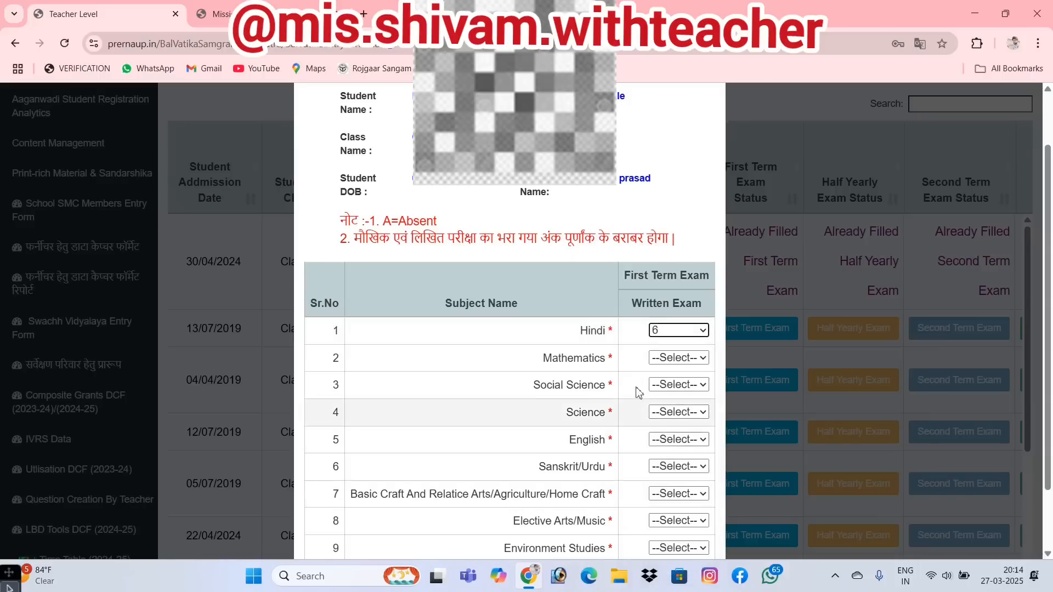
click(667, 358)
click(678, 308)
click(678, 384)
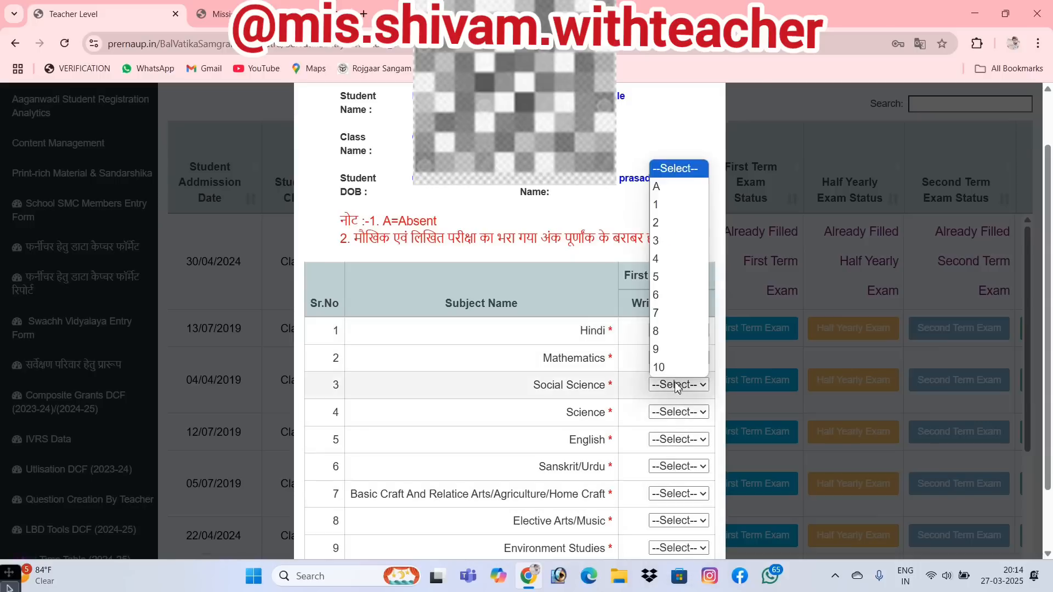
click(674, 315)
Set the First Term written exam marks to 6 for Science, 6 for English and 7 for Sanskrit/Urdu
click(672, 412)
click(672, 340)
click(678, 440)
click(667, 350)
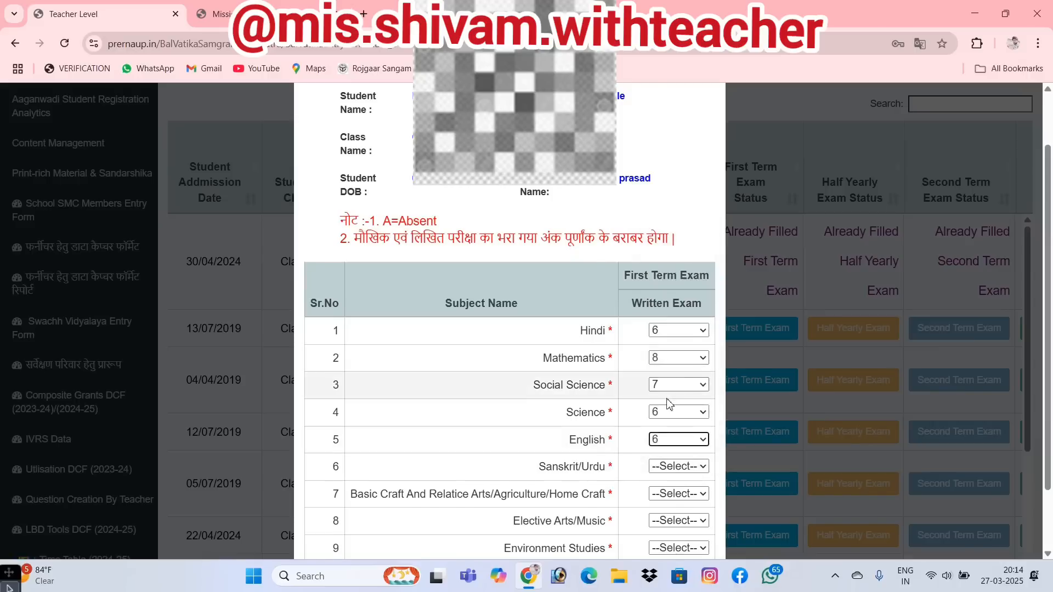
scroll(675, 384, down, 2)
click(675, 390)
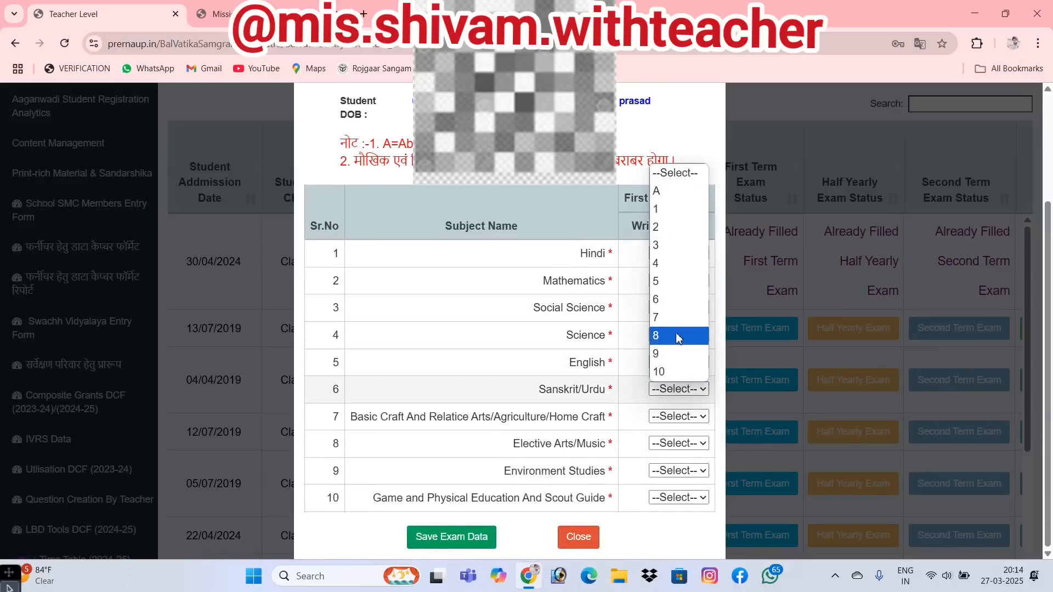
click(676, 321)
Set the First Term marks for Basic Craft to 8, Elective Arts/Music to 6, Environment Studies to 6 and Game and Physical Education to 7
click(678, 417)
click(671, 365)
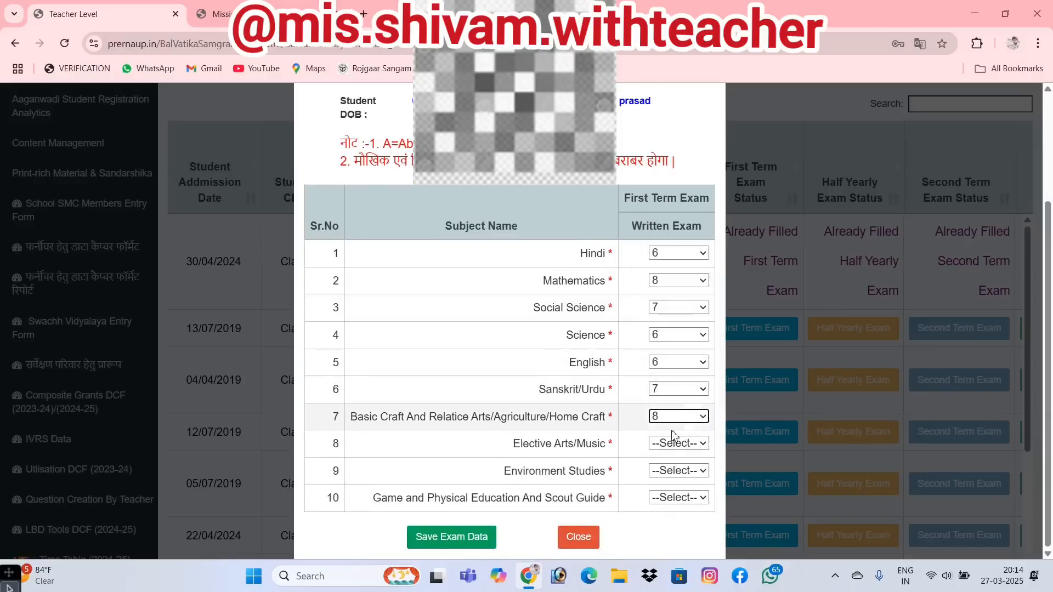
click(675, 443)
click(674, 349)
click(672, 471)
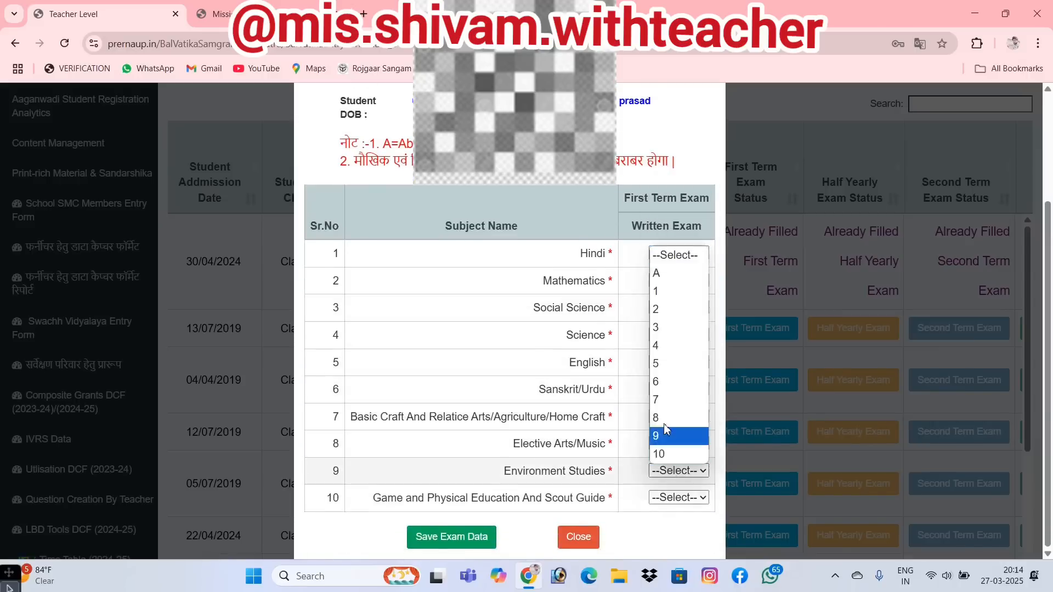
click(665, 390)
click(672, 497)
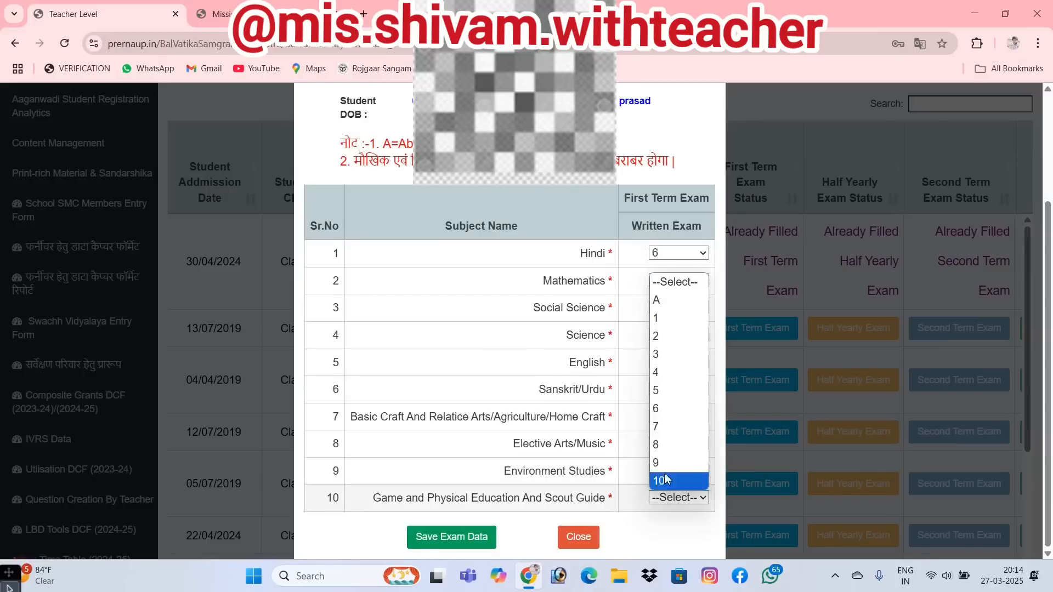
click(663, 428)
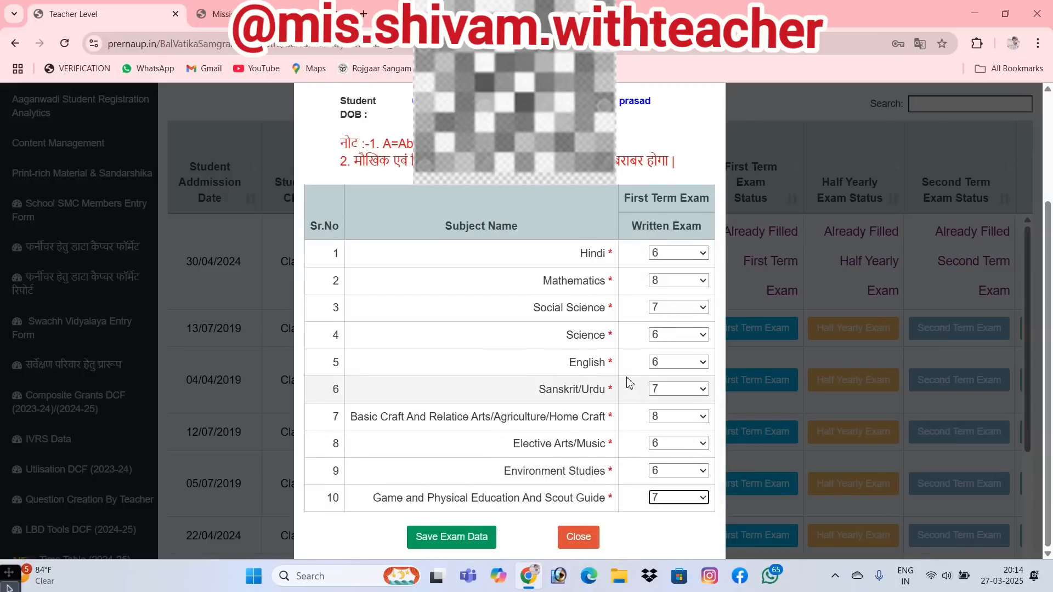
Review the entered First Term marks, save the exam data and acknowledge the save message
scroll(630, 383, up, 1)
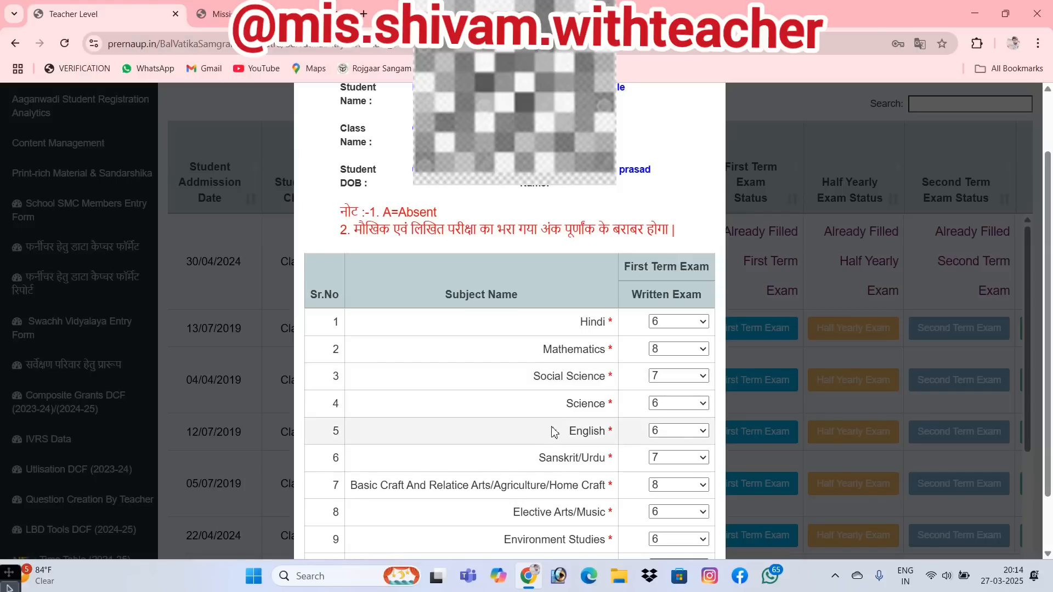
scroll(582, 438, down, 2)
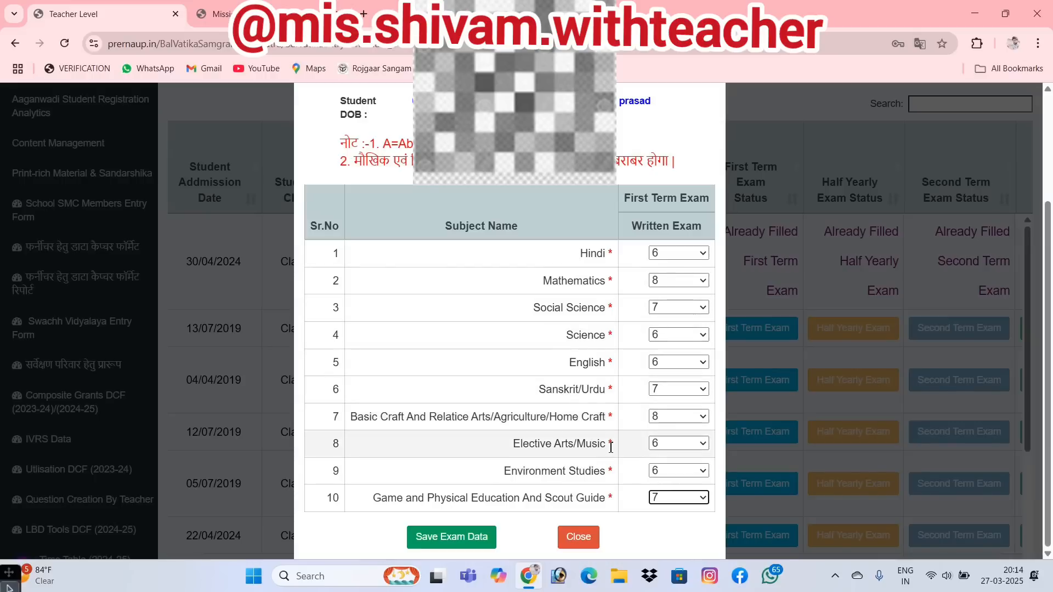
click(444, 541)
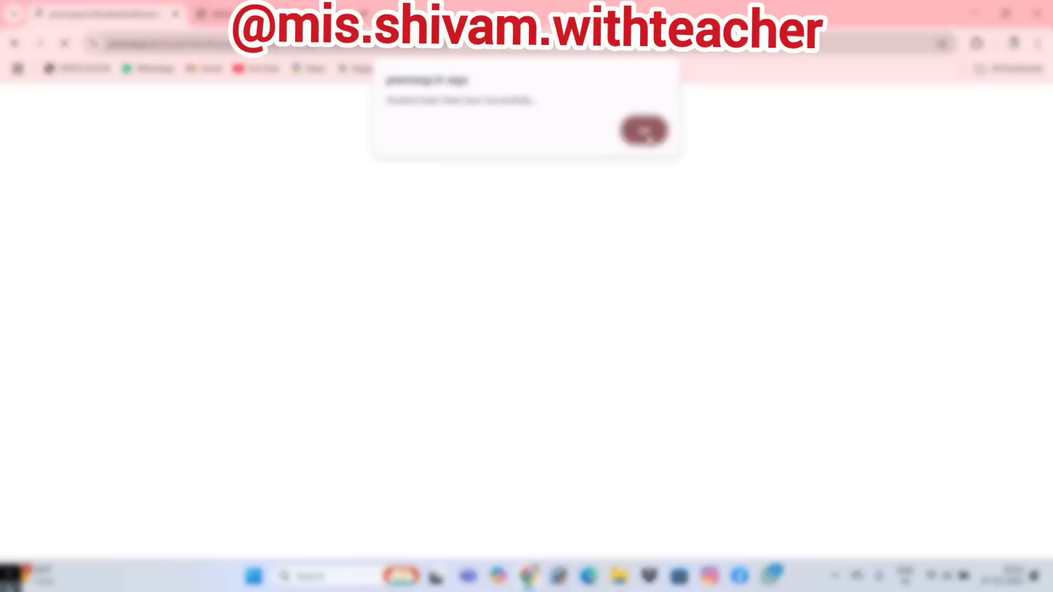
click(644, 132)
Open the Half Yearly Exam form for the second student listed in the Class 6 table
scroll(755, 137, down, 6)
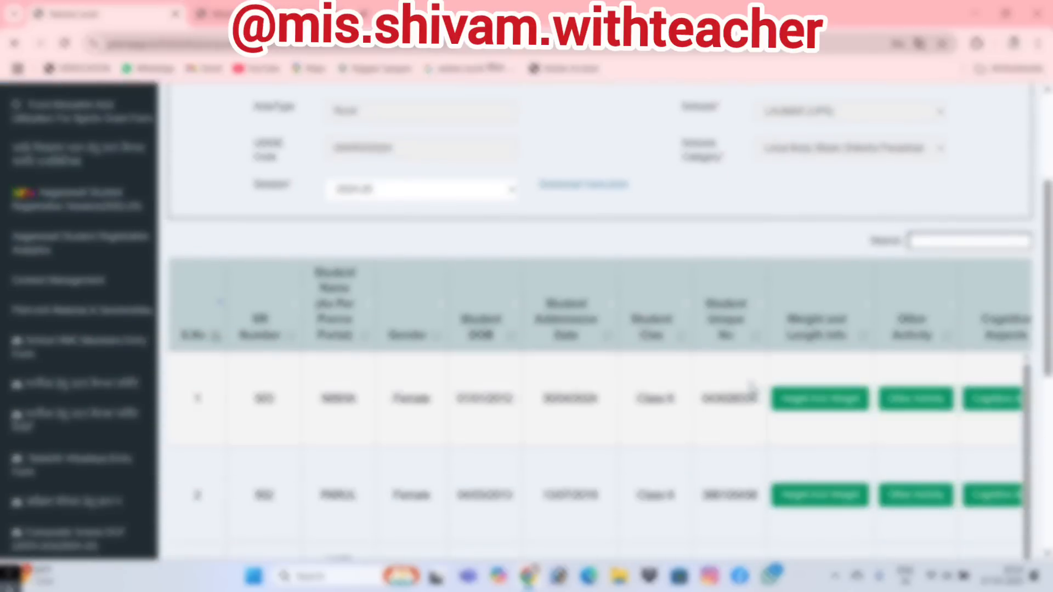
scroll(742, 328, right, 5)
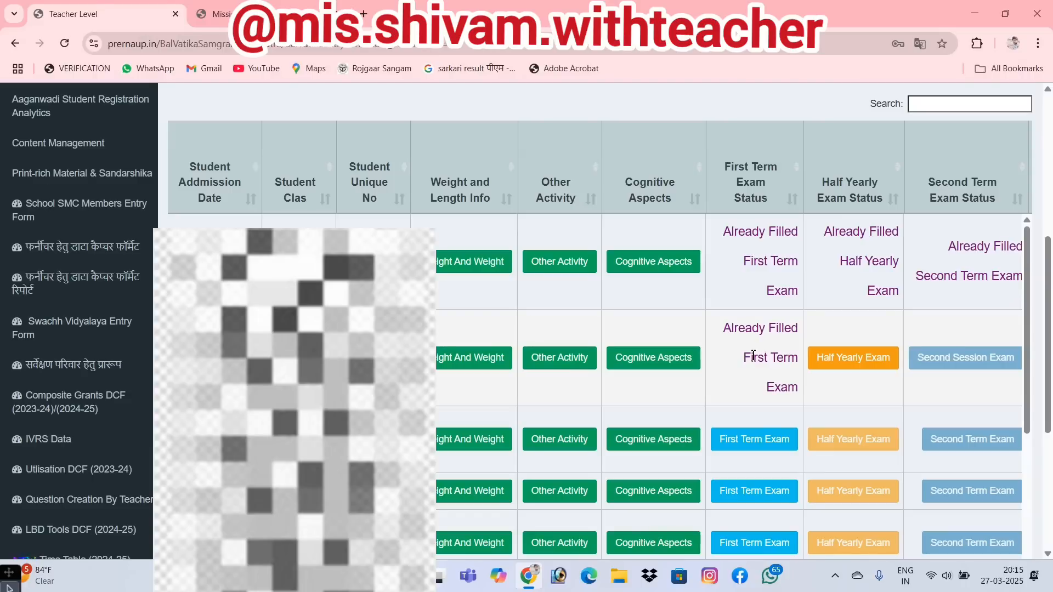
click(850, 364)
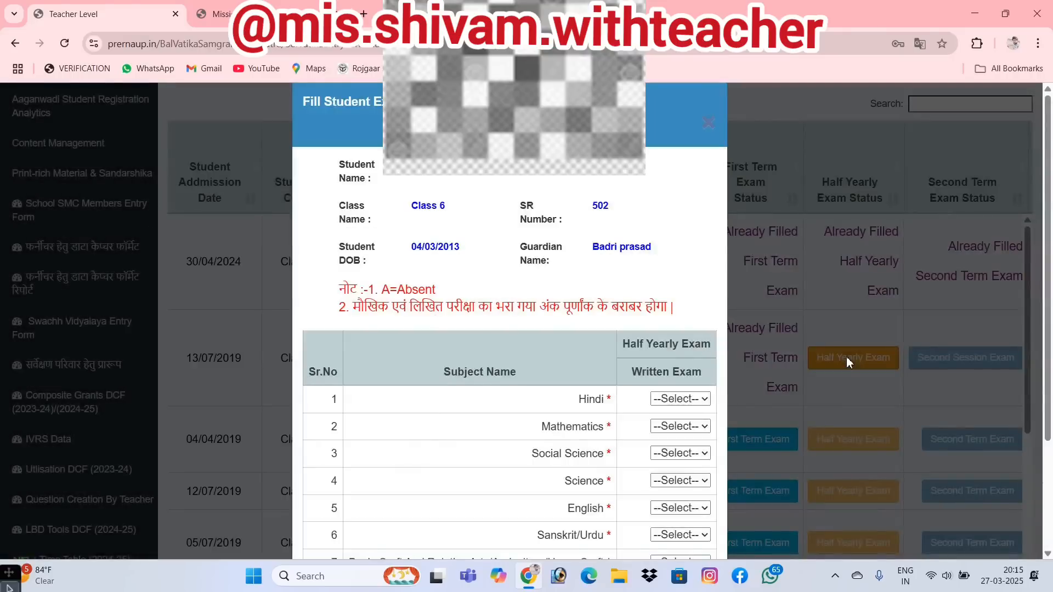
scroll(841, 344, down, 3)
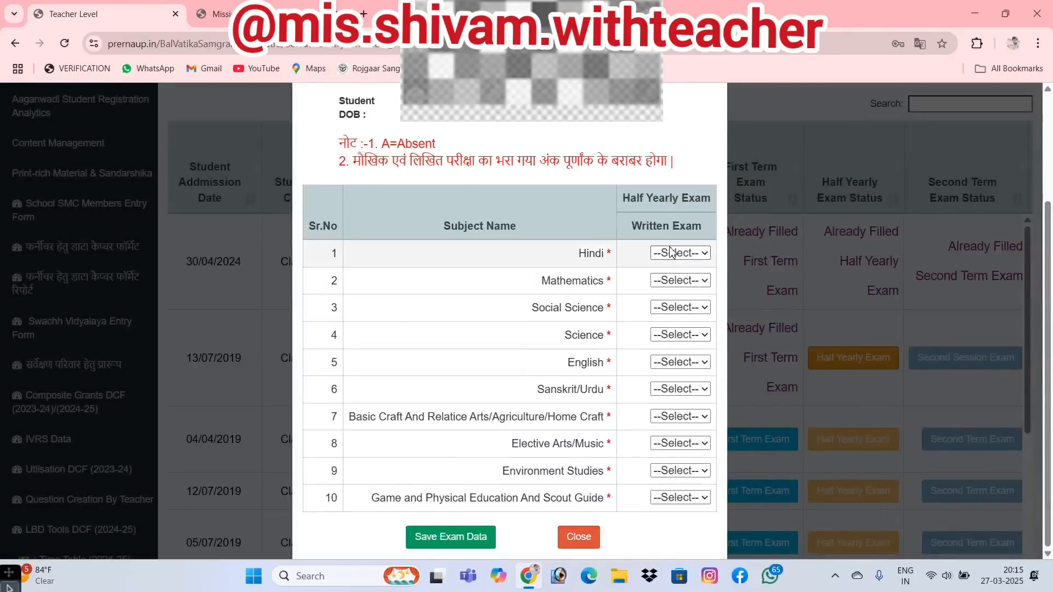
Set the Half Yearly written exam marks to 12 for Hindi, 11 for Mathematics and 13 for Social Science
click(681, 253)
click(661, 504)
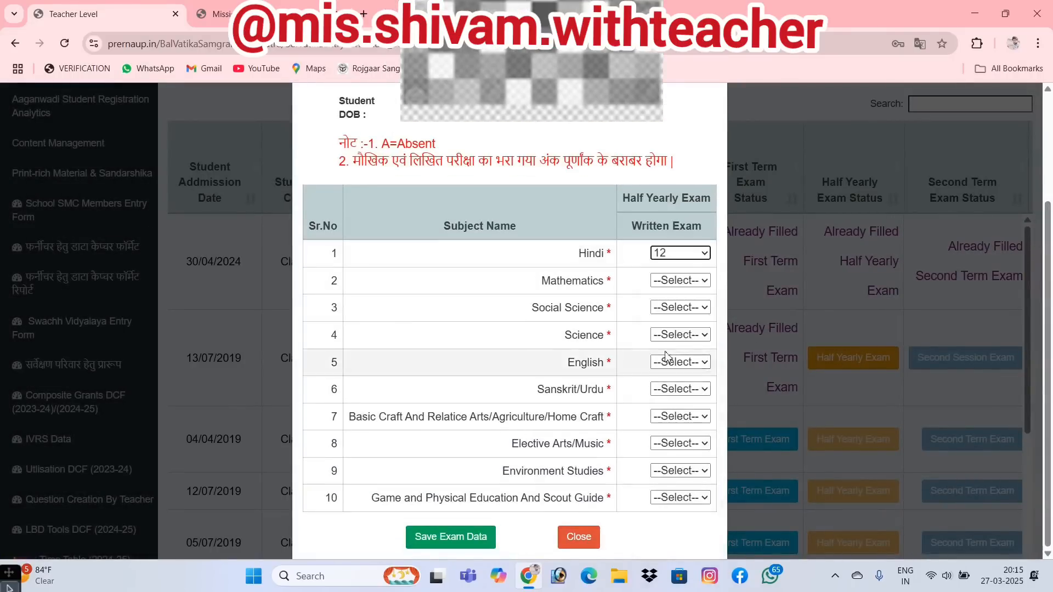
click(675, 281)
click(660, 226)
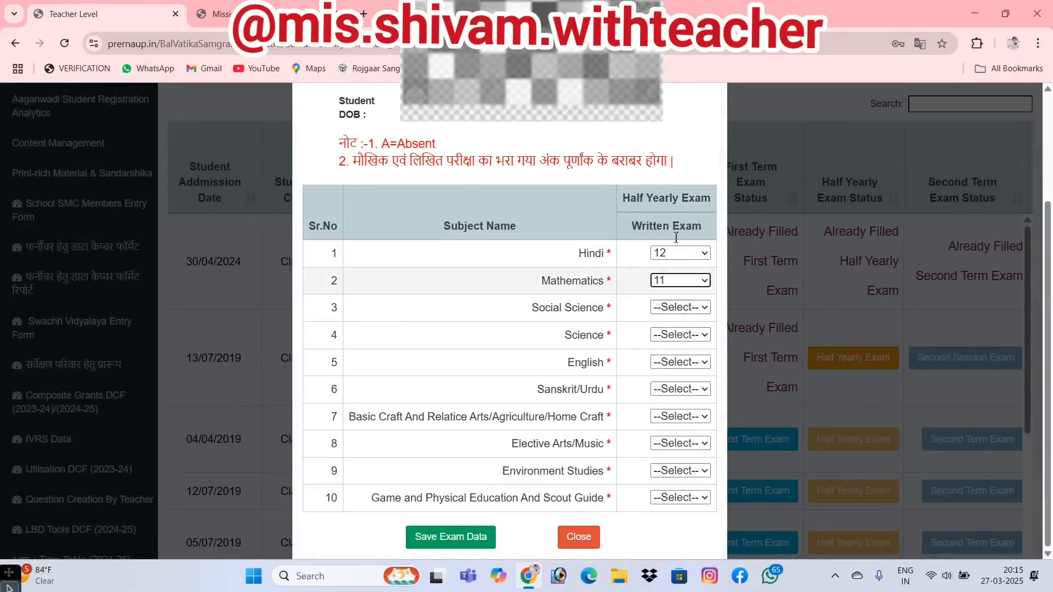
click(679, 307)
click(666, 261)
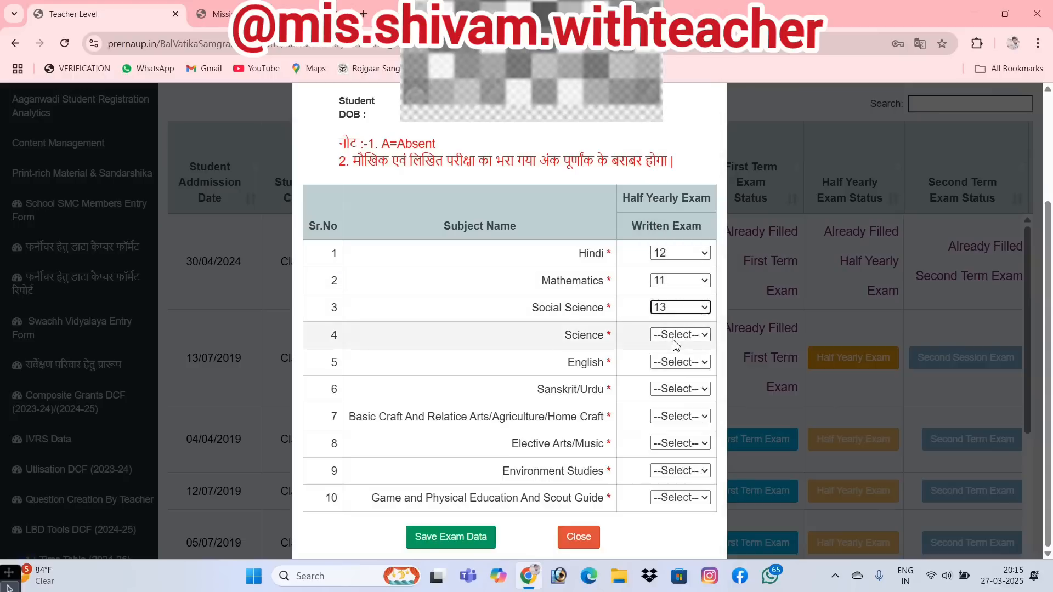
Set the Half Yearly written exam marks to 13 for Science, 25 for English and 15 for Sanskrit/Urdu
click(677, 336)
click(682, 267)
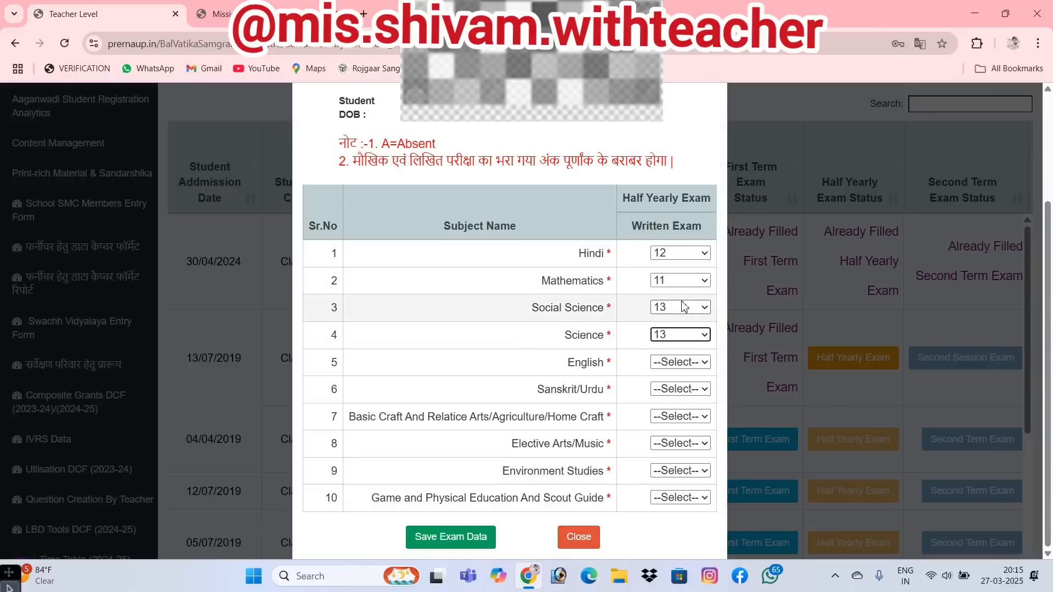
click(672, 362)
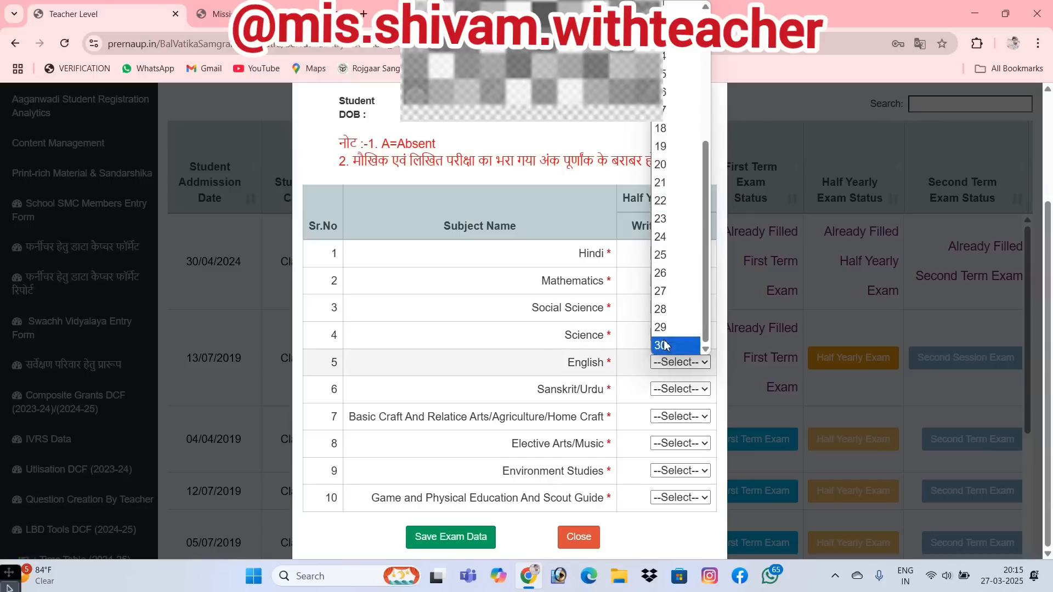
click(665, 255)
click(674, 389)
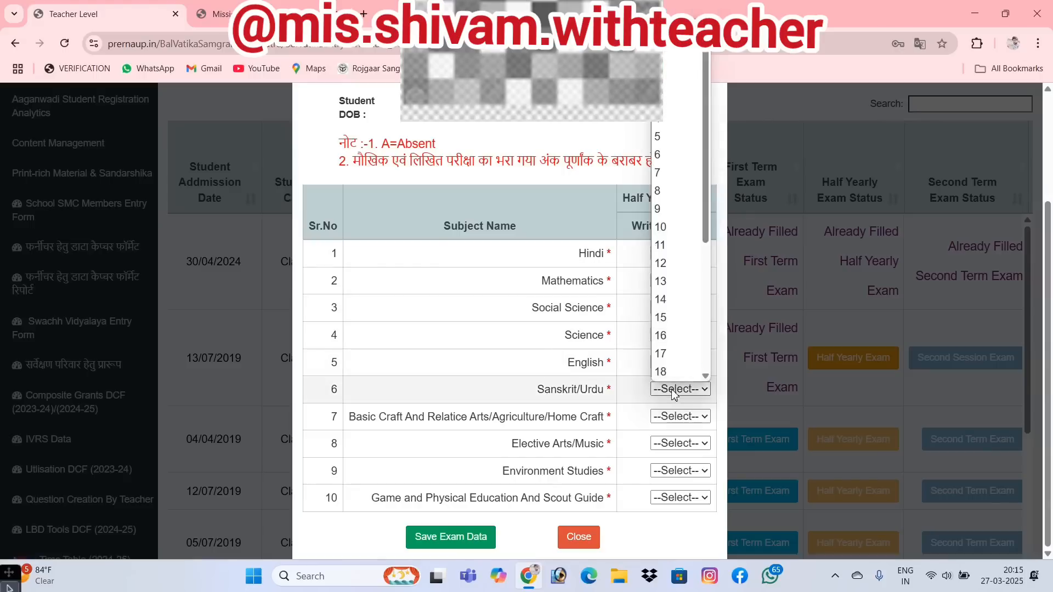
click(665, 317)
Set the Half Yearly written exam marks to 27 for both Basic Craft/Agriculture/Home Craft and Elective Arts/Music
click(665, 417)
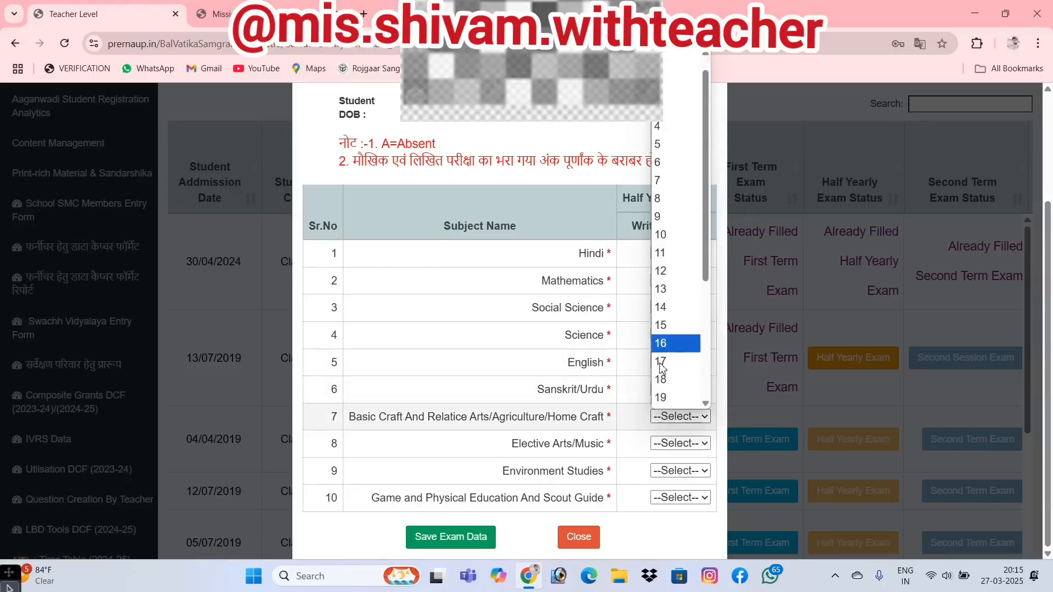
scroll(664, 356, down, 4)
click(664, 345)
click(667, 443)
scroll(665, 378, down, 4)
click(666, 369)
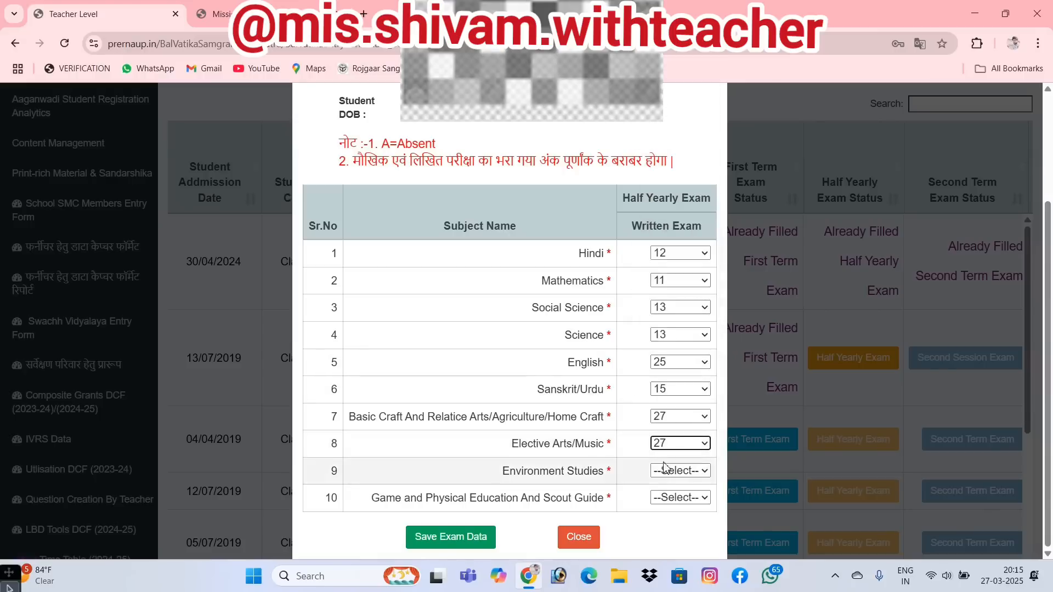
Set the Half Yearly marks to 28 for Environment Studies and 18 for Game and Physical Education And Scout Guide
click(666, 471)
scroll(666, 422, down, 3)
click(663, 418)
click(680, 497)
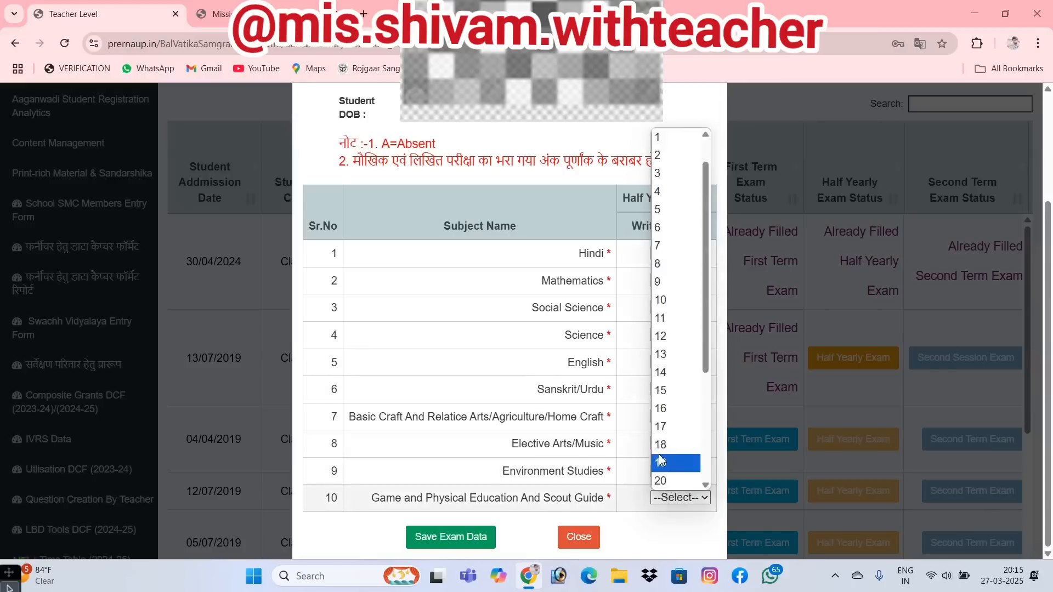
click(665, 445)
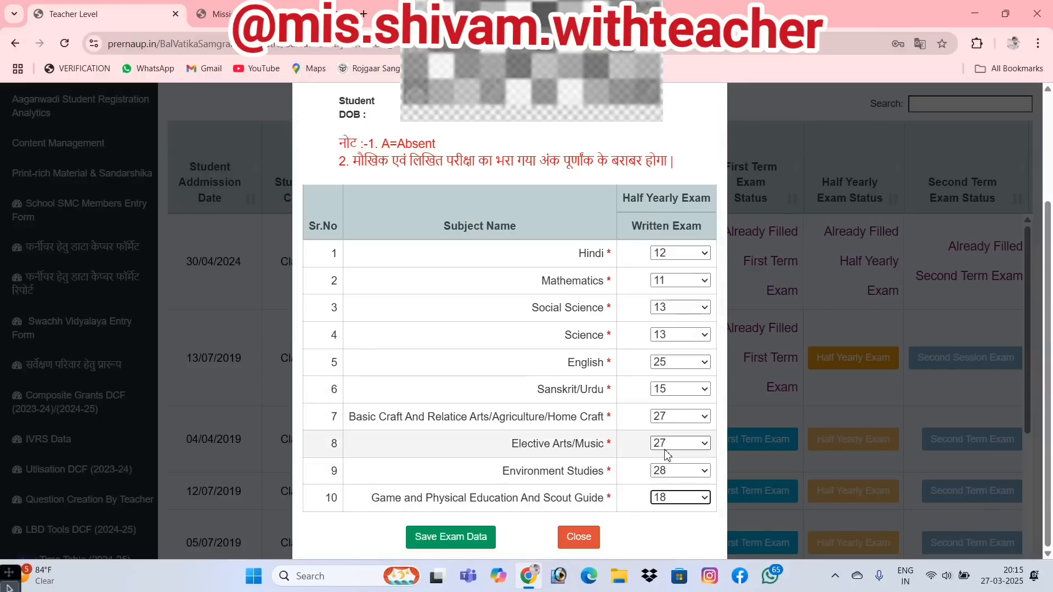
Review the entered Half Yearly marks for all ten subjects and save the exam data
scroll(626, 428, up, 2)
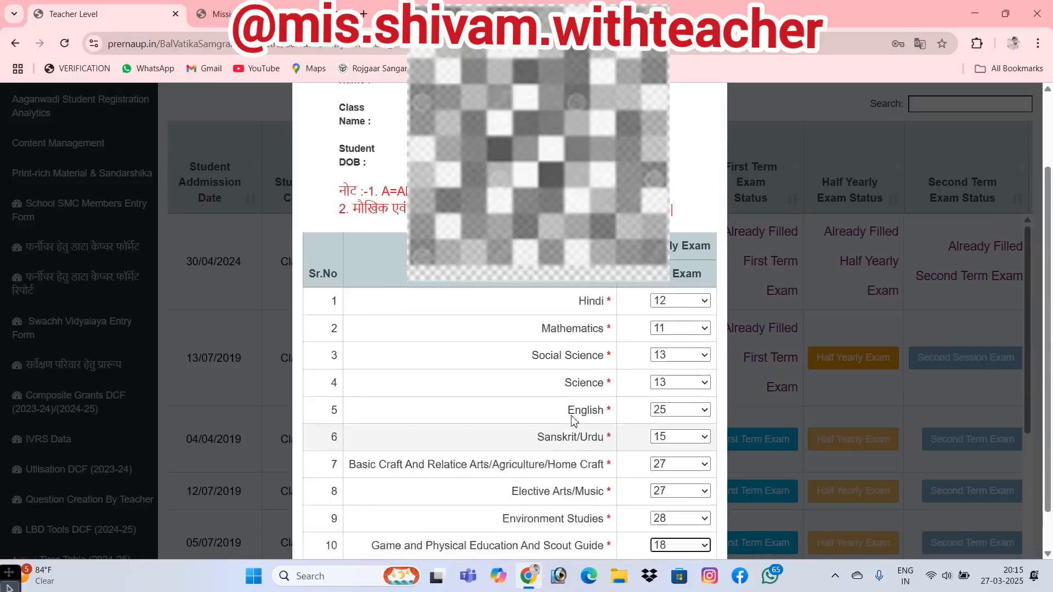
scroll(631, 399, down, 2)
scroll(643, 387, up, 5)
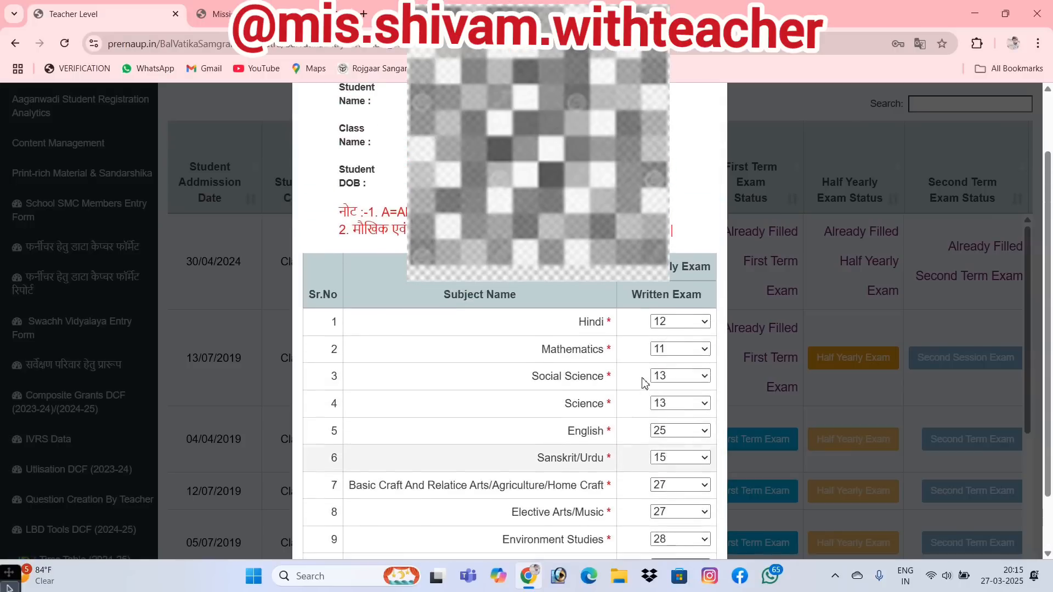
scroll(631, 373, down, 4)
scroll(593, 394, down, 2)
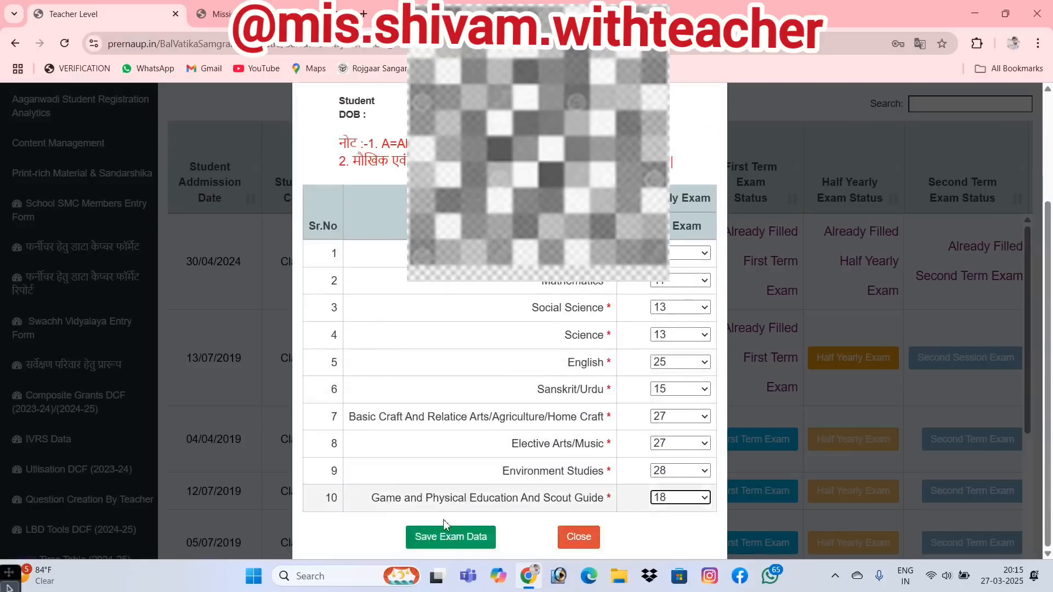
click(483, 533)
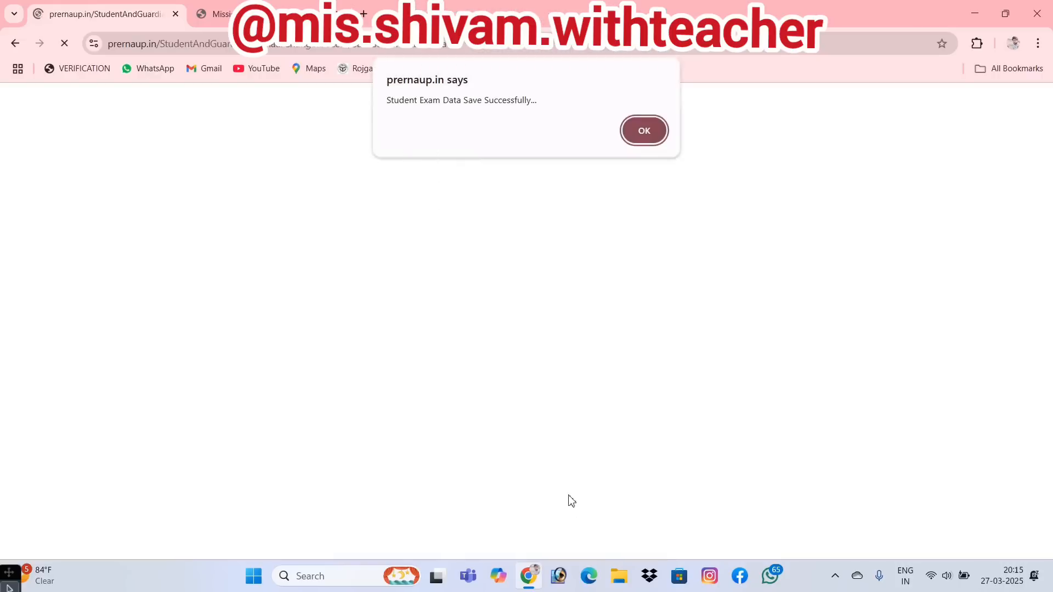
Dismiss the save confirmation and open the Second Session Exam marks form for the second student in the list
click(643, 137)
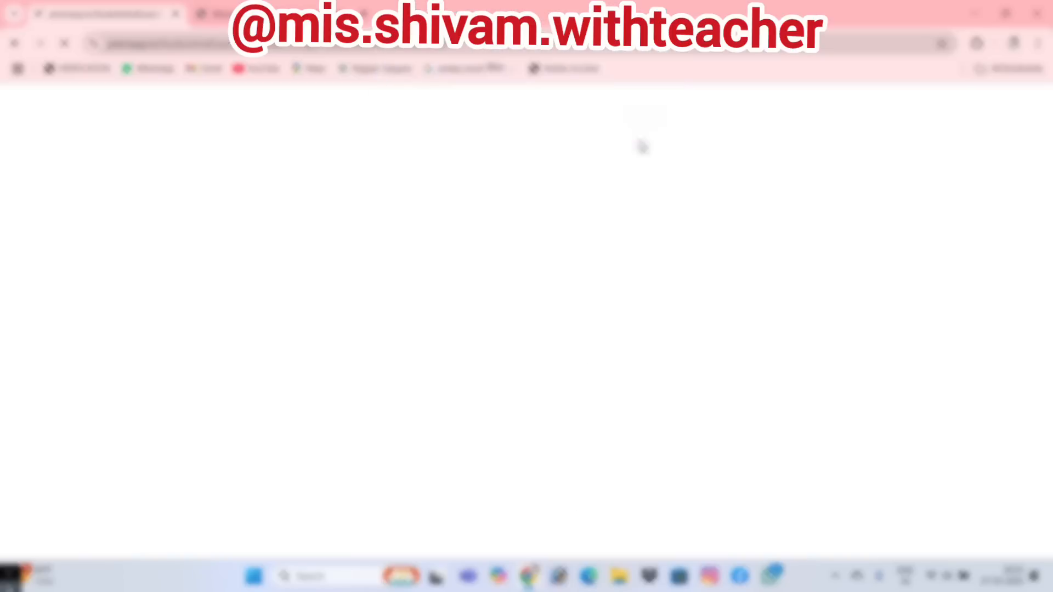
scroll(747, 367, down, 1)
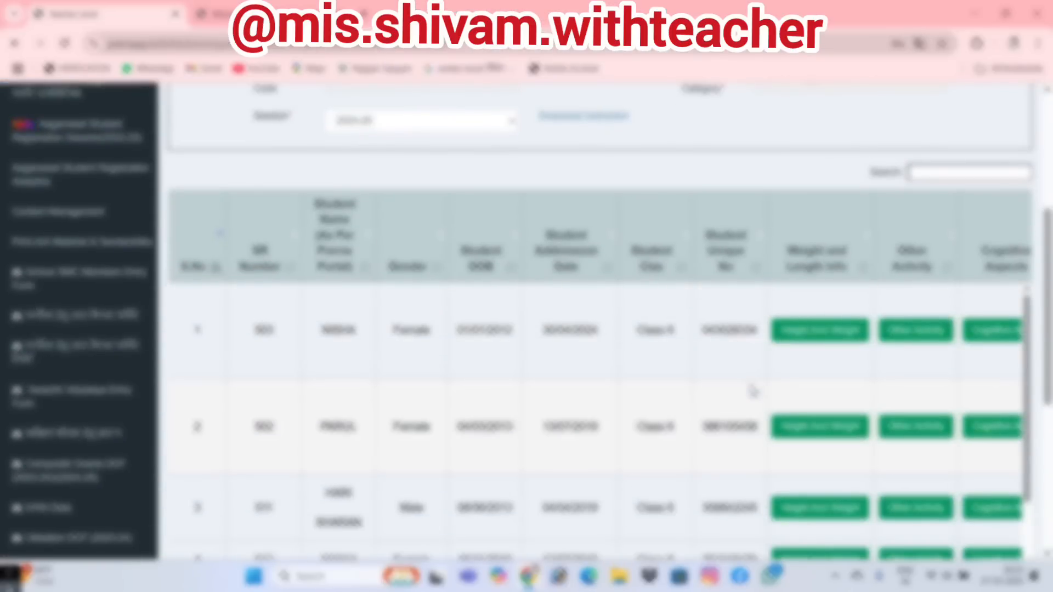
scroll(753, 390, right, 9)
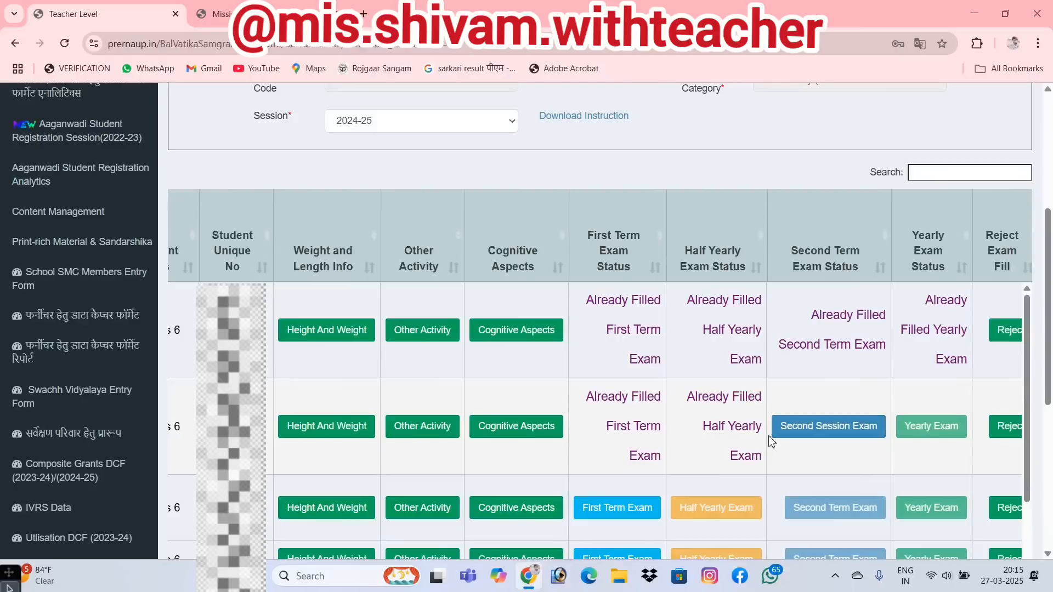
click(823, 429)
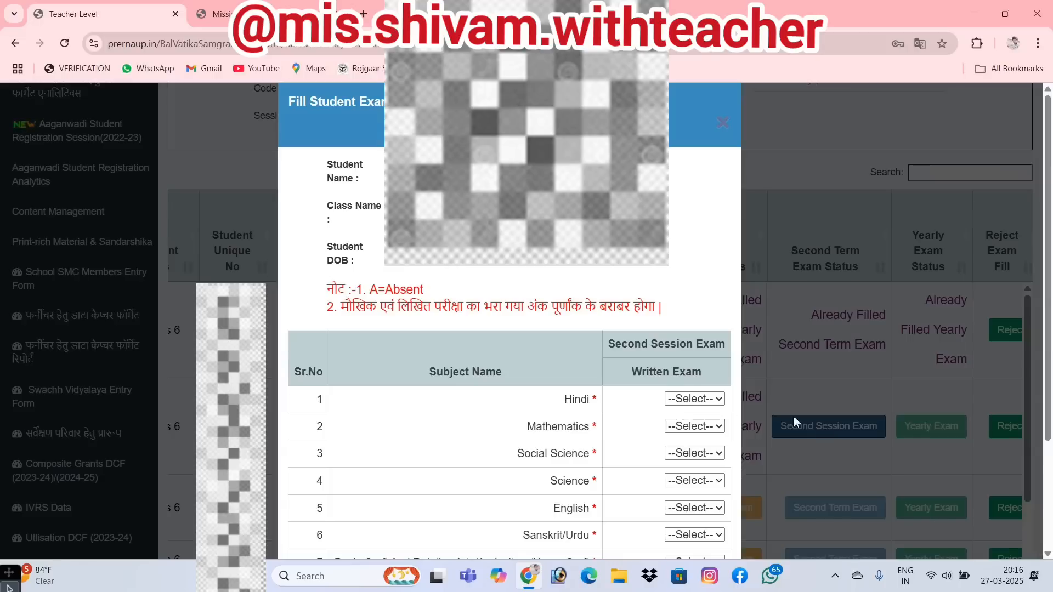
scroll(654, 413, down, 5)
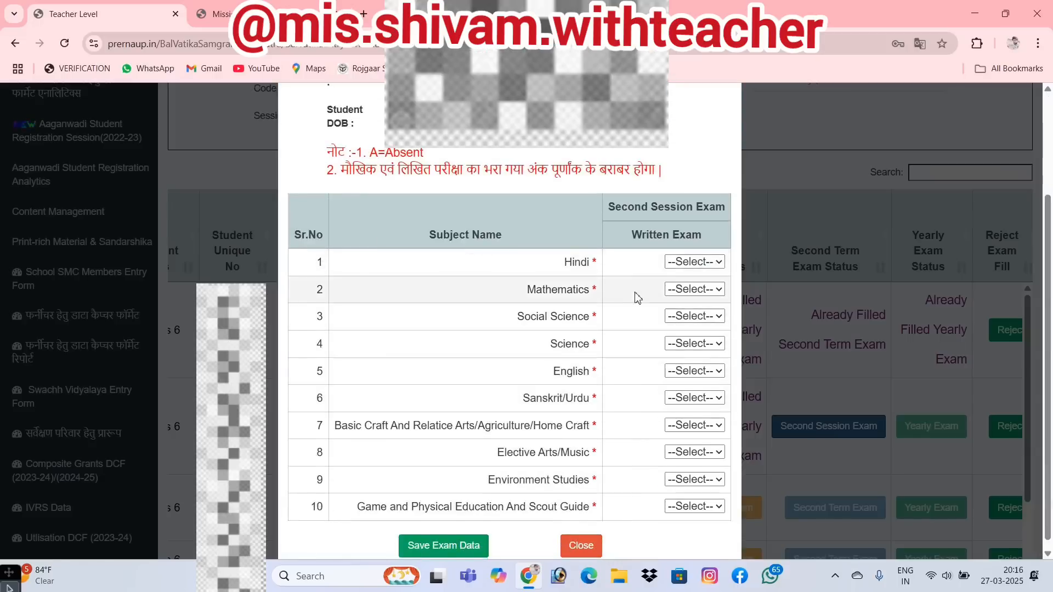
Set the Second Session written exam marks to 7 for Hindi, 7 for Mathematics and 8 for Social Science
click(683, 263)
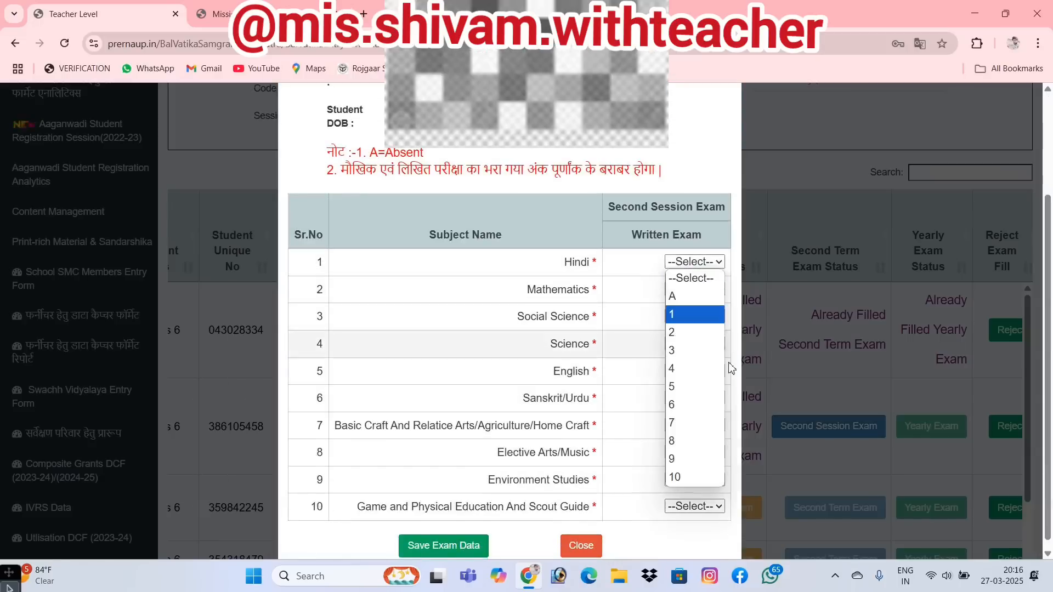
click(686, 423)
click(686, 289)
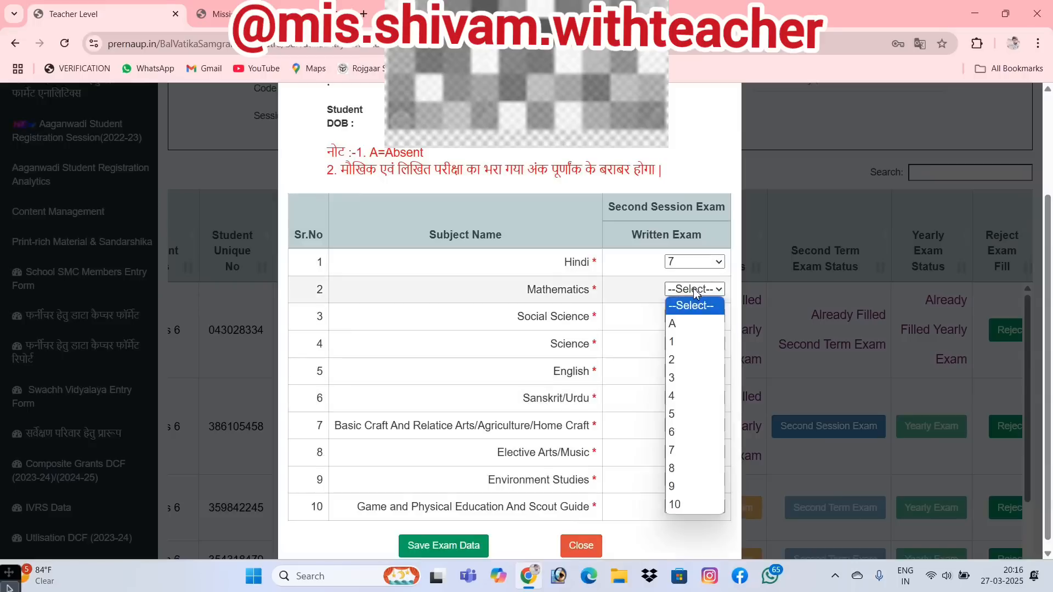
click(694, 451)
click(692, 317)
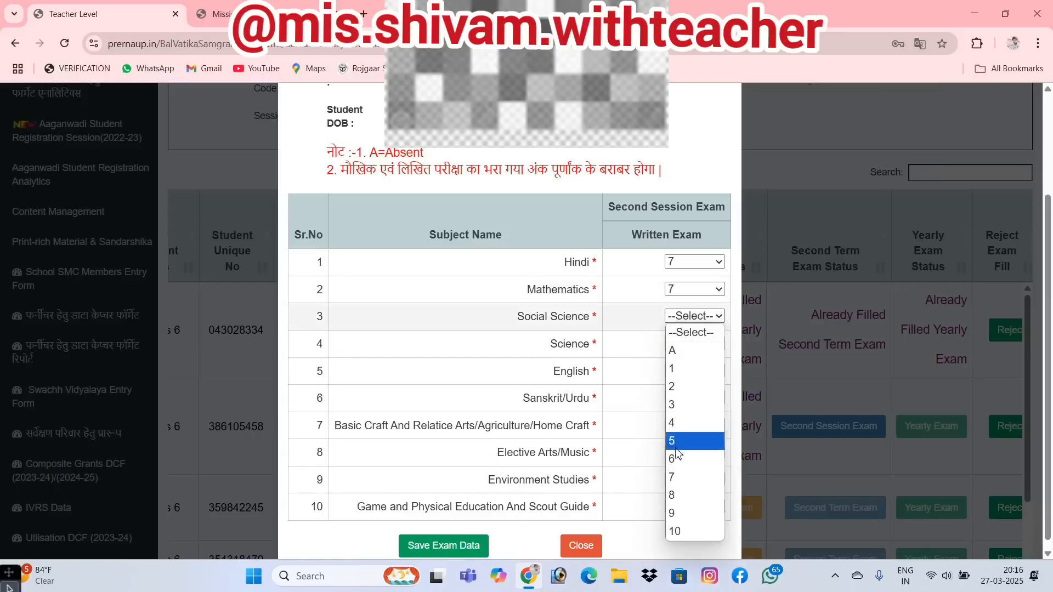
click(676, 494)
Set the Second Session written exam marks to 7 for Science, 7 for English and 9 for Sanskrit/Urdu
click(685, 344)
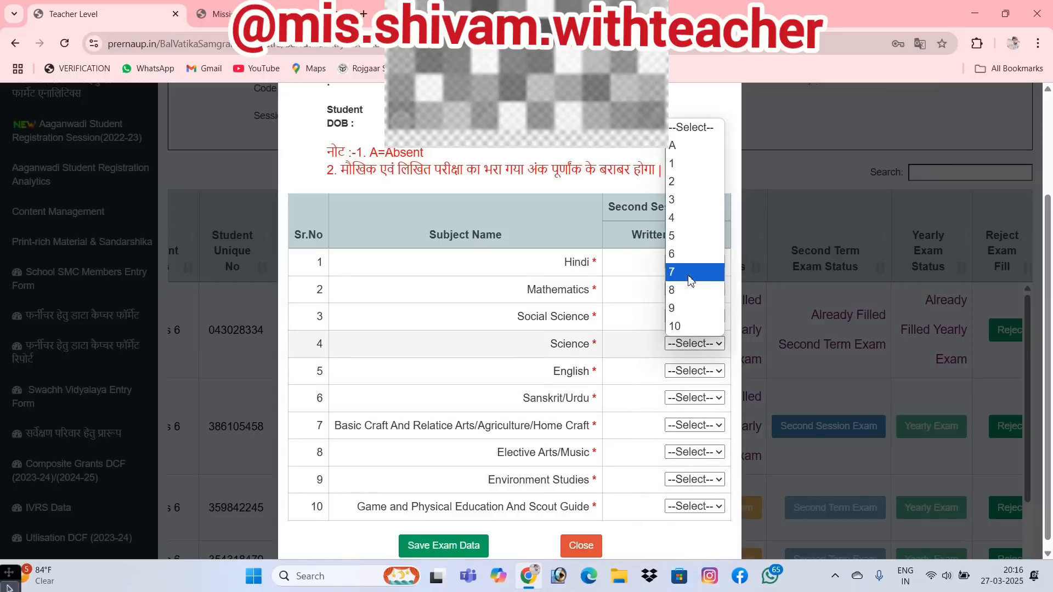
click(685, 272)
click(694, 371)
click(683, 299)
click(692, 397)
click(683, 362)
Set the Second Session marks to 7 for Basic Craft/Agriculture/Home Craft, 8 for Elective Arts/Music and 7 for Environment Studies
click(694, 426)
click(680, 353)
click(692, 453)
click(683, 399)
click(693, 480)
click(683, 408)
Set the Second Session mark for Game and Physical Education And Scout Guide to 9 and save the exam data
click(691, 507)
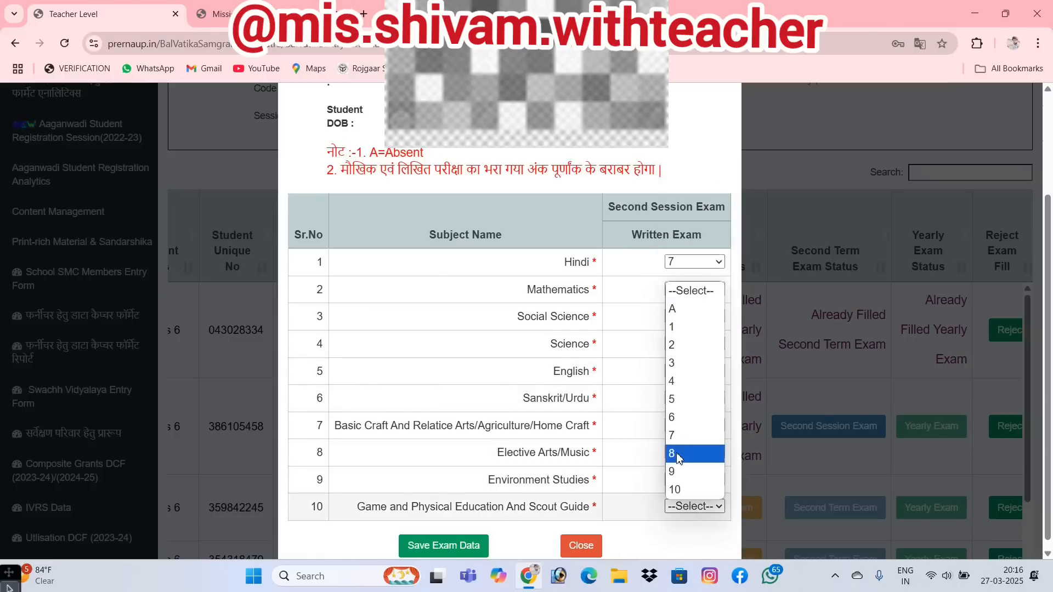
click(679, 471)
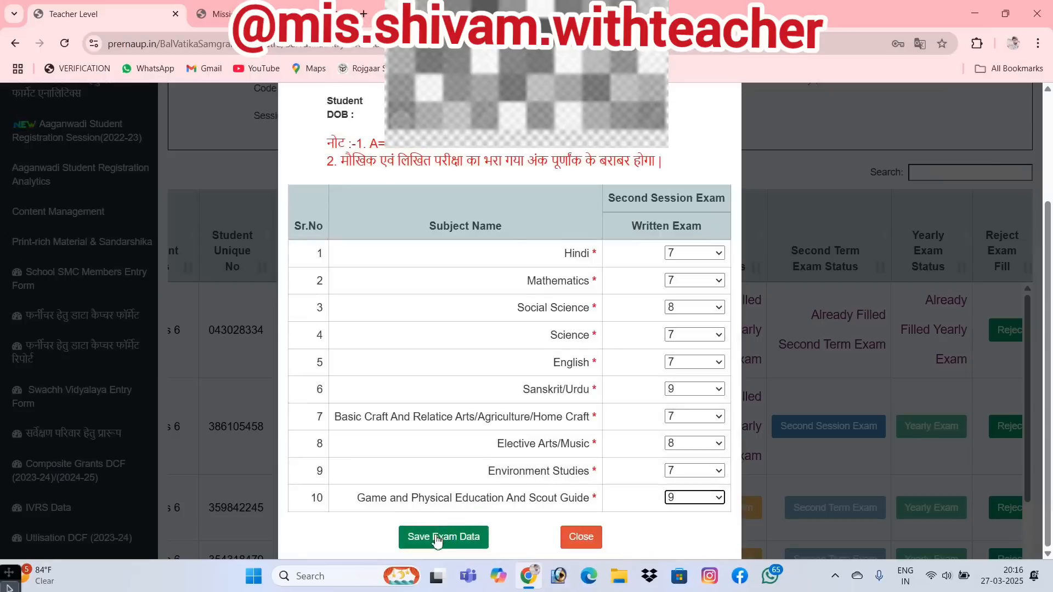
click(438, 538)
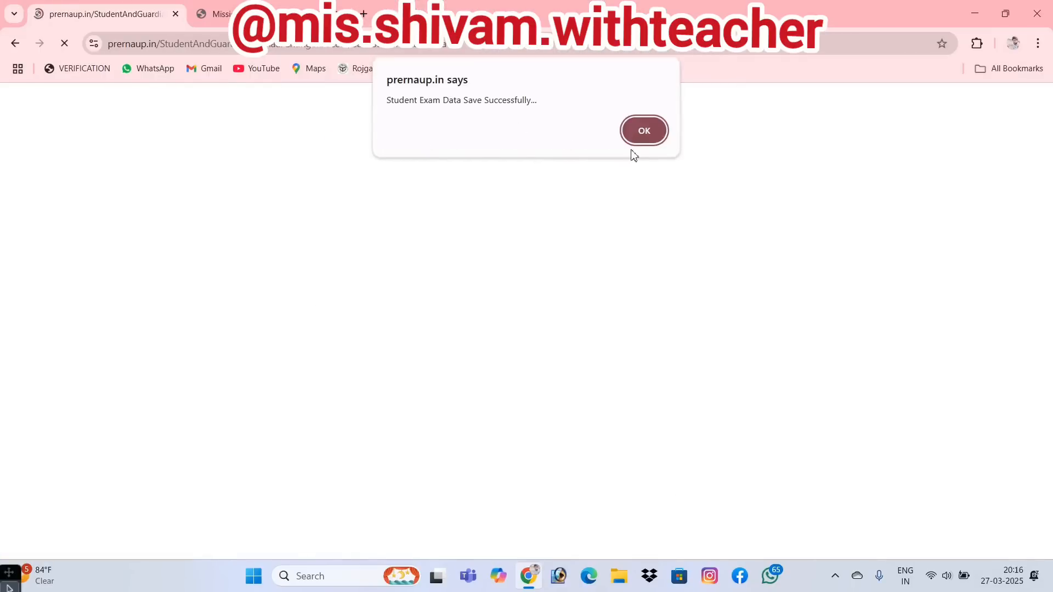
click(643, 139)
Open the Yearly Exam marks form for the second student in the list
scroll(794, 336, down, 3)
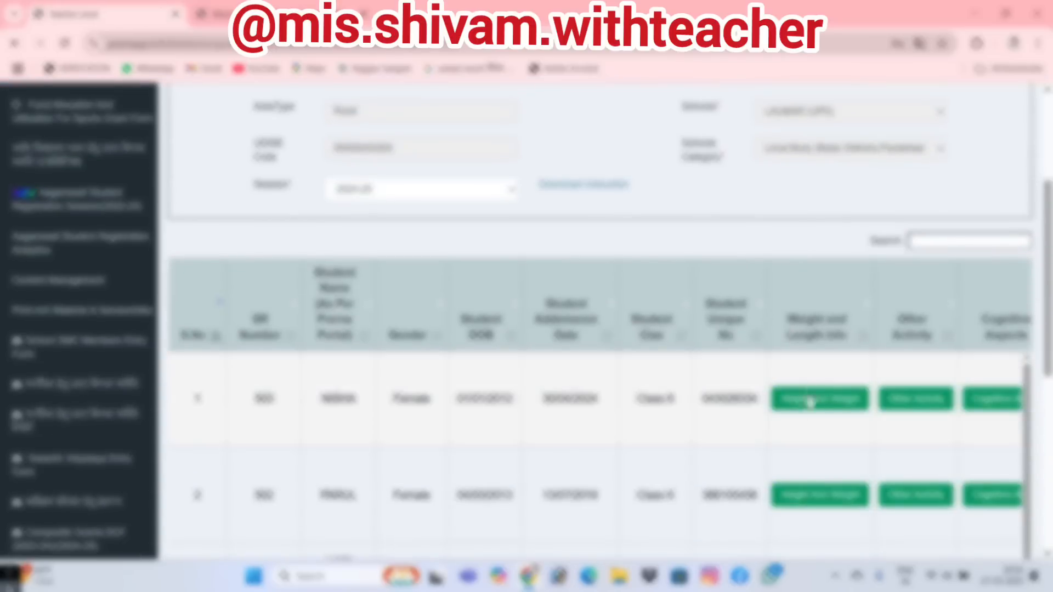
scroll(795, 460, right, 6)
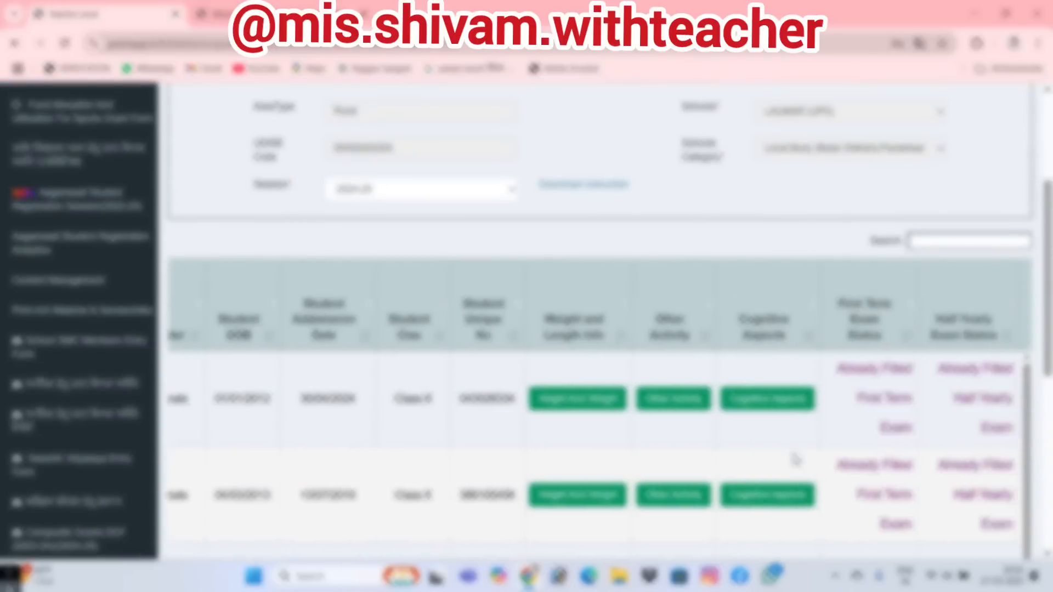
scroll(796, 458, right, 3)
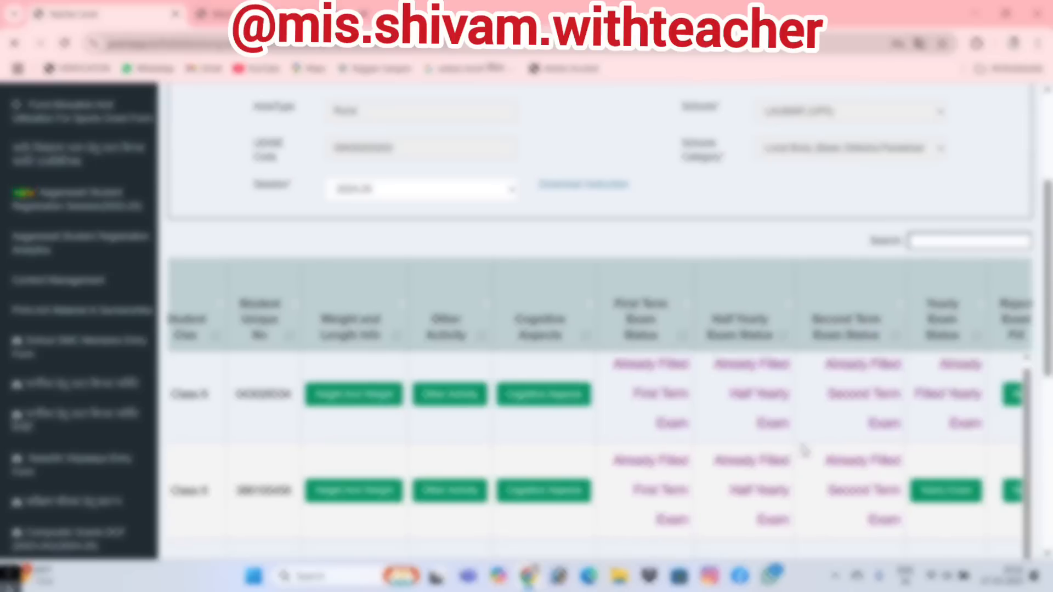
scroll(807, 446, down, 1)
scroll(819, 449, right, 1)
scroll(818, 448, up, 1)
scroll(806, 428, right, 3)
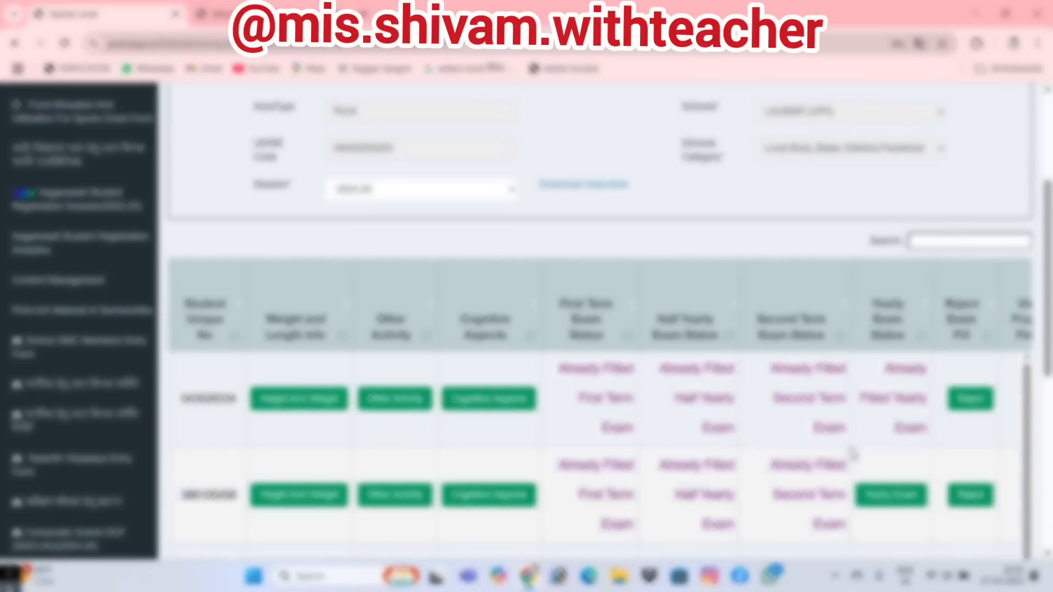
scroll(798, 415, right, 1)
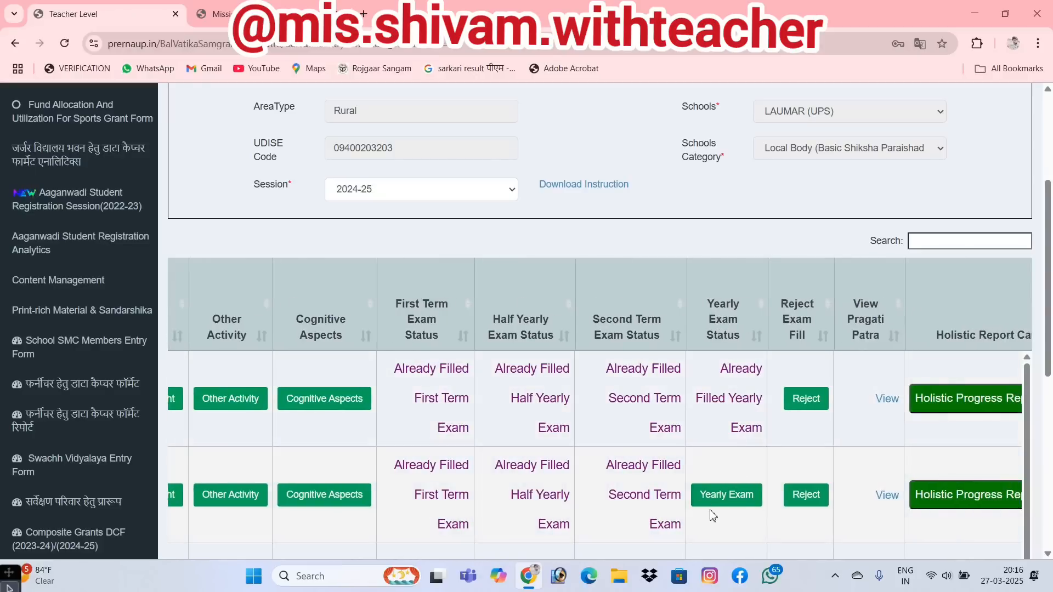
click(728, 495)
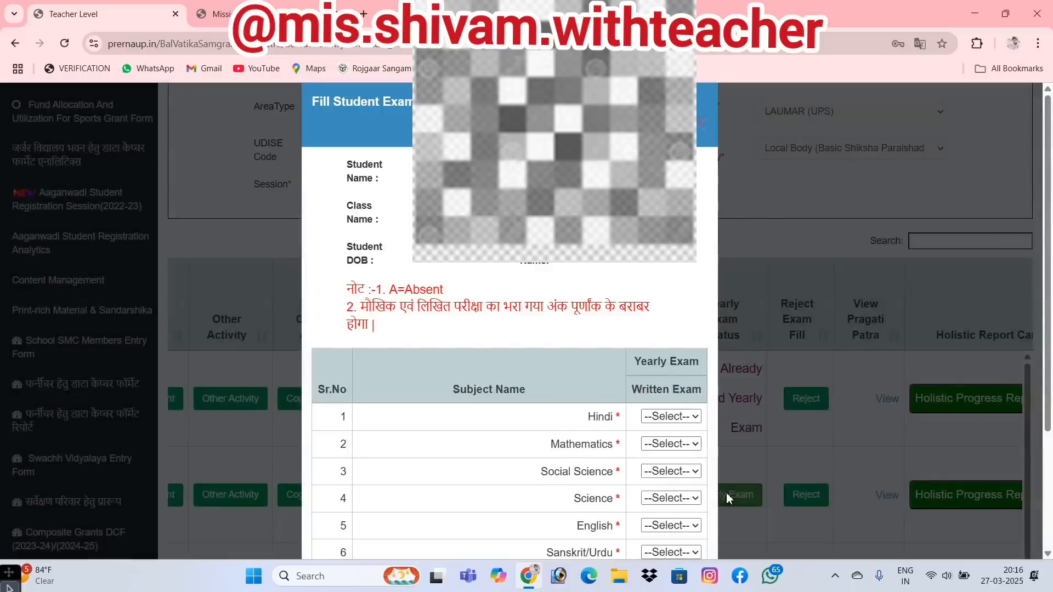
scroll(640, 357, down, 3)
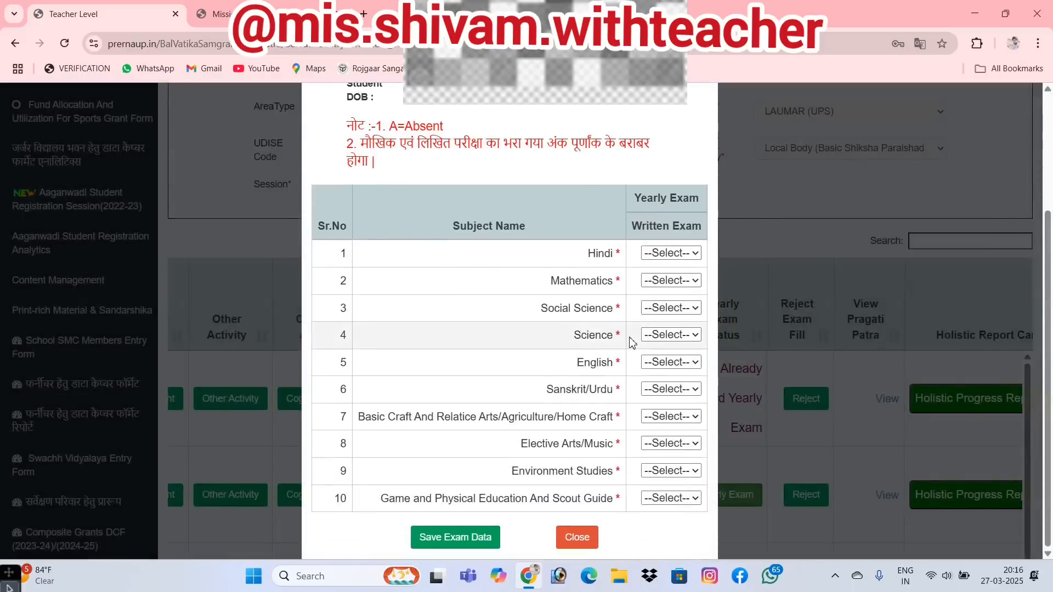
Set the Yearly written exam marks to 38 for Hindi, 45 for Mathematics and 26 for Social Science
click(656, 254)
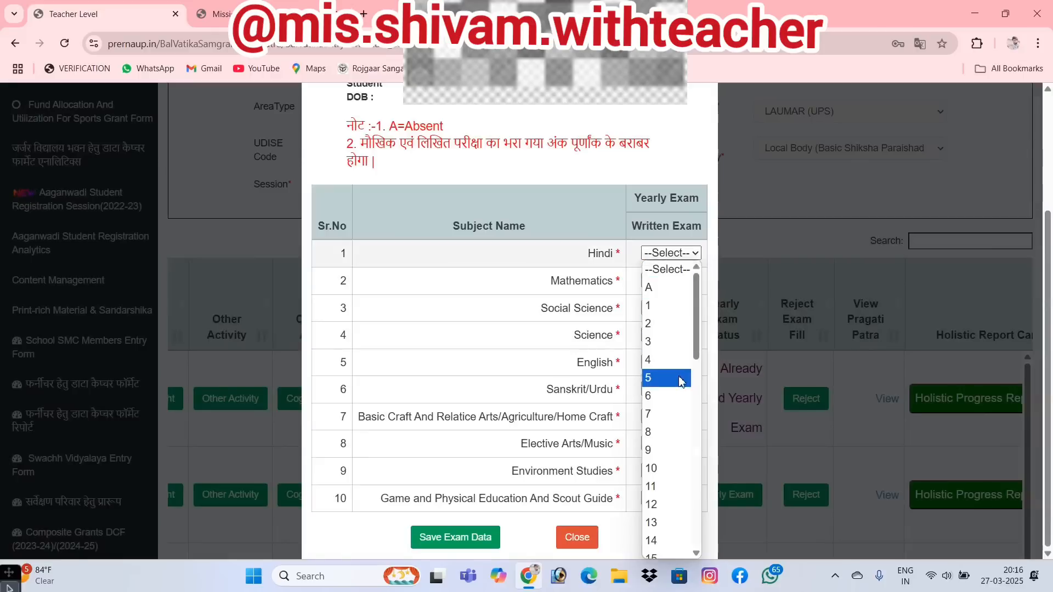
scroll(679, 395, down, 10)
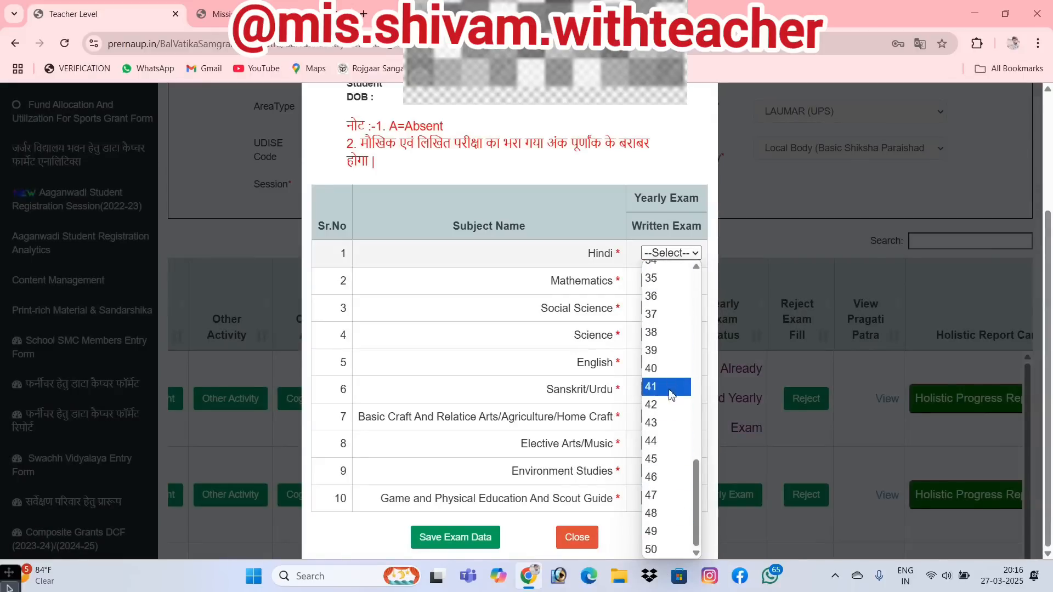
click(663, 333)
click(670, 281)
scroll(682, 186, down, 6)
scroll(682, 186, down, 5)
click(664, 171)
click(671, 308)
scroll(667, 235, down, 5)
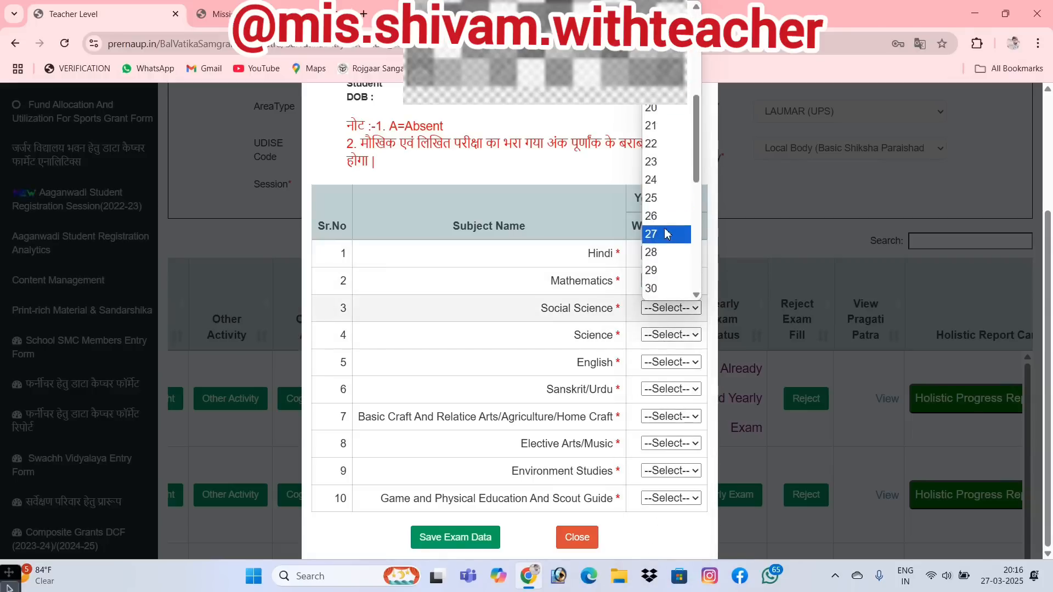
click(667, 234)
Set the Yearly written exam marks to 34 for Science, 36 for English and 35 for Sanskrit/Urdu
click(670, 335)
scroll(657, 244, down, 5)
scroll(657, 245, down, 3)
click(657, 242)
click(670, 362)
scroll(664, 260, down, 5)
click(662, 260)
click(671, 389)
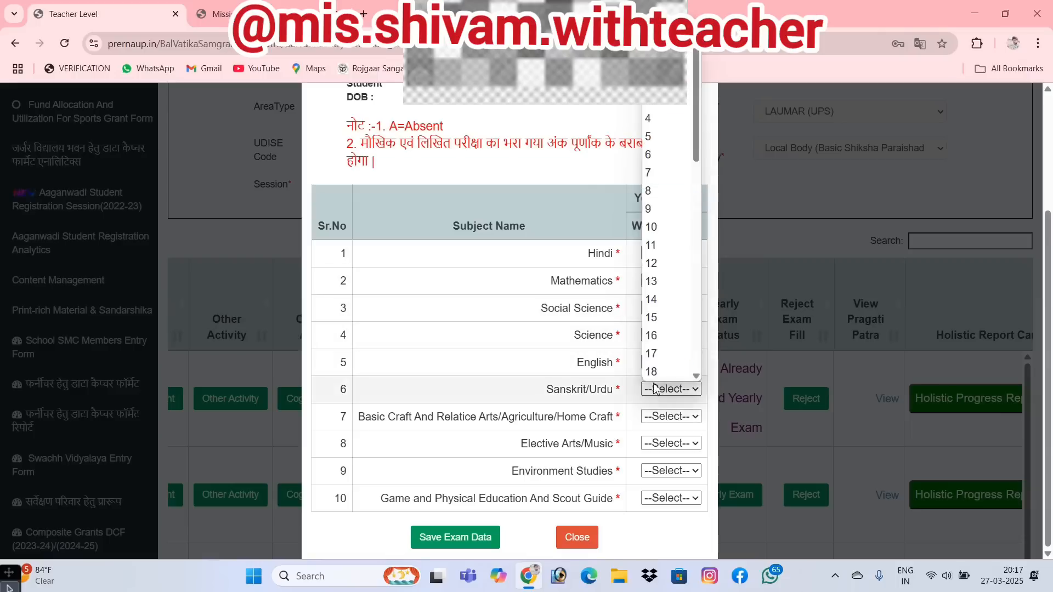
scroll(658, 283, down, 8)
click(662, 267)
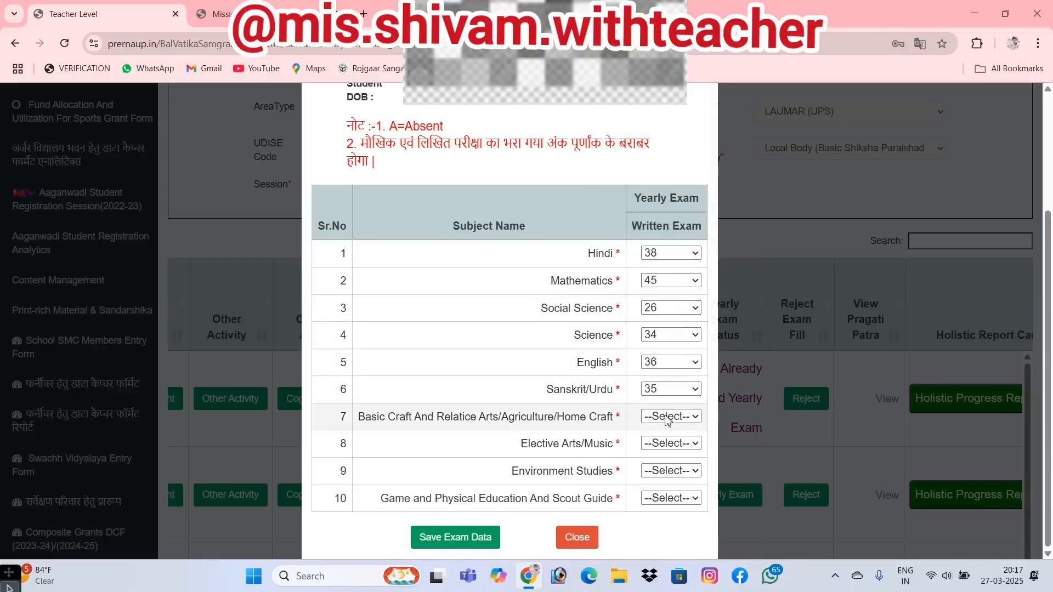
Set the Yearly marks to 30 for Basic Craft/Agriculture/Home Craft, 33 for Elective Arts/Music and 39 for Environment Studies
click(668, 420)
scroll(677, 306, down, 5)
click(667, 344)
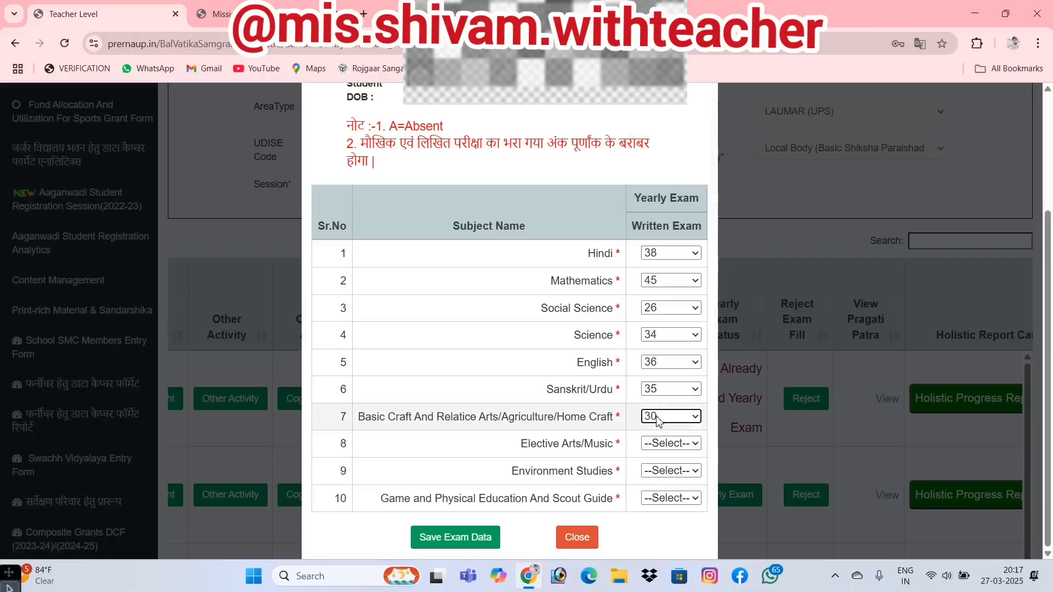
click(667, 444)
scroll(659, 301, down, 5)
click(664, 387)
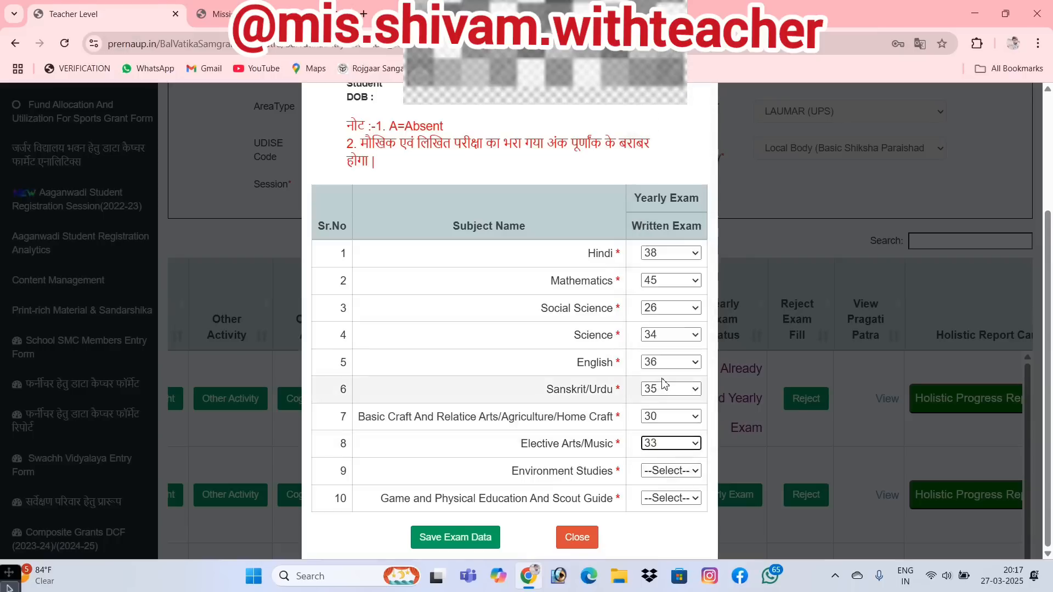
click(670, 471)
scroll(664, 428, down, 7)
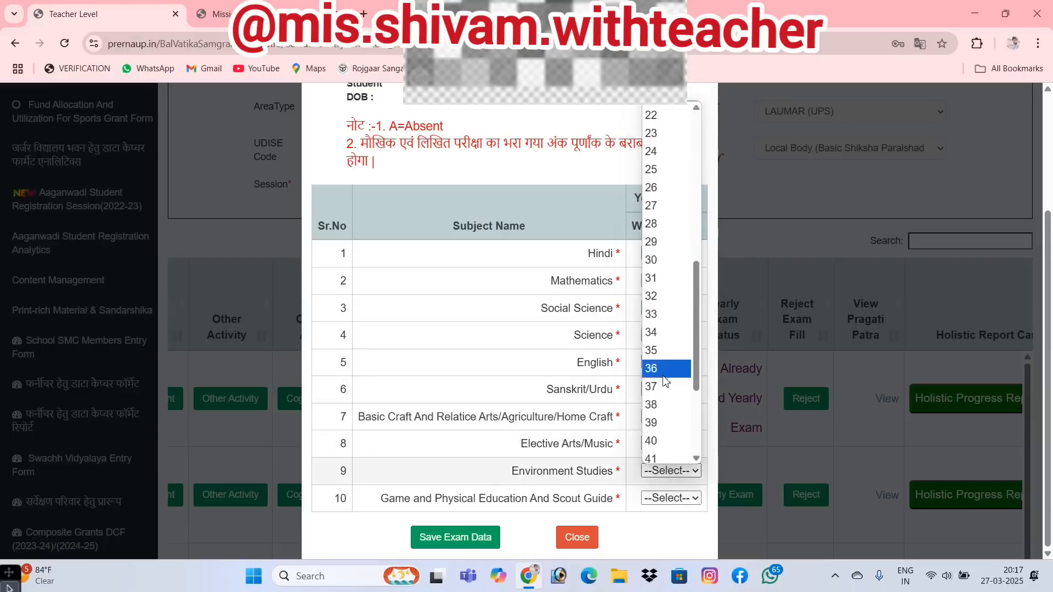
click(661, 423)
Set the Yearly mark for Game and Physical Education And Scout Guide to 45 and save the exam data
click(666, 500)
scroll(669, 406, down, 8)
click(668, 424)
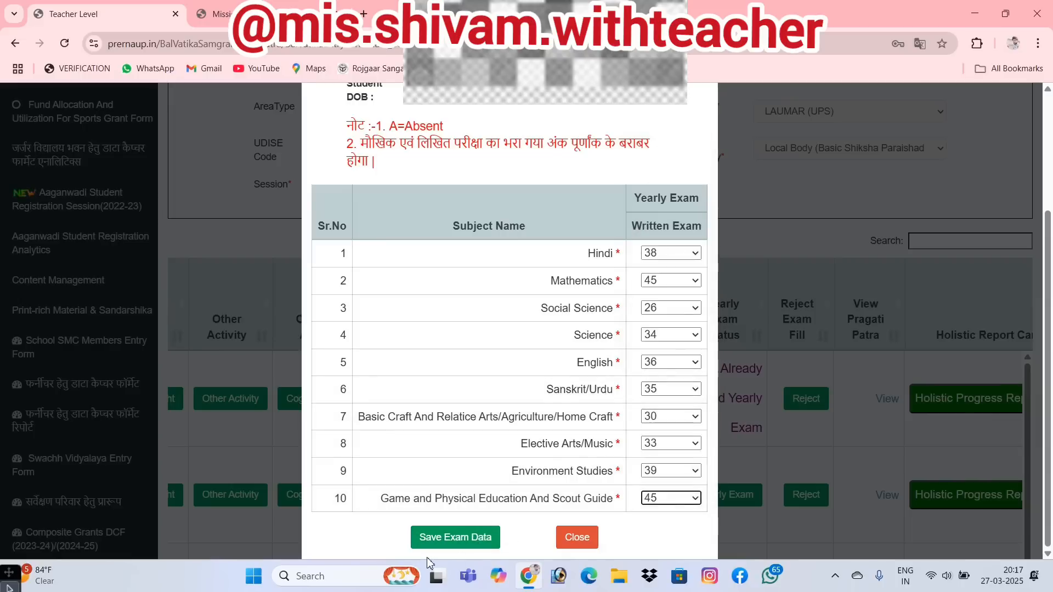
click(445, 544)
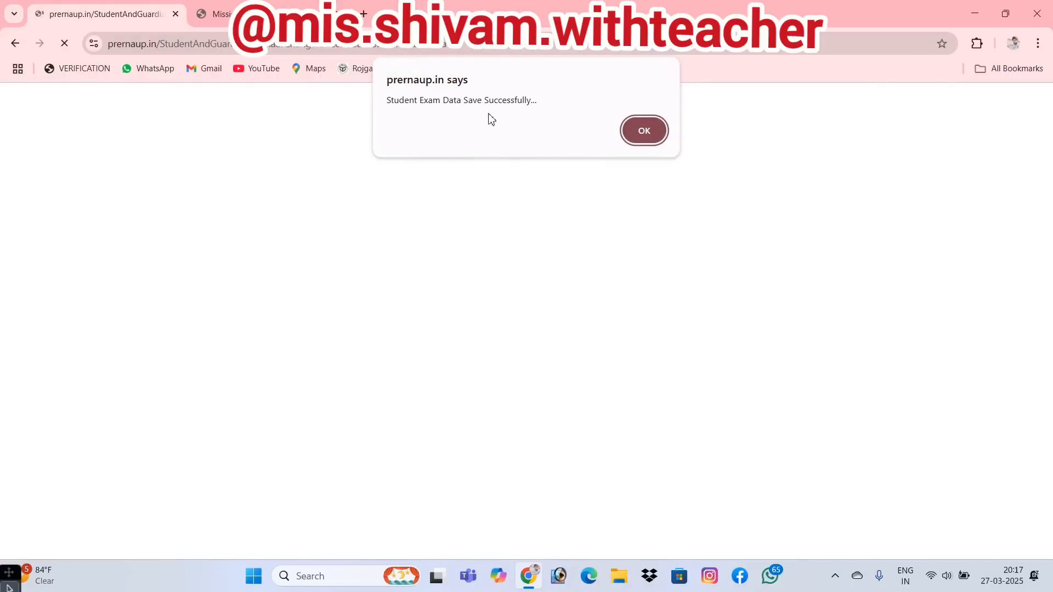
click(645, 132)
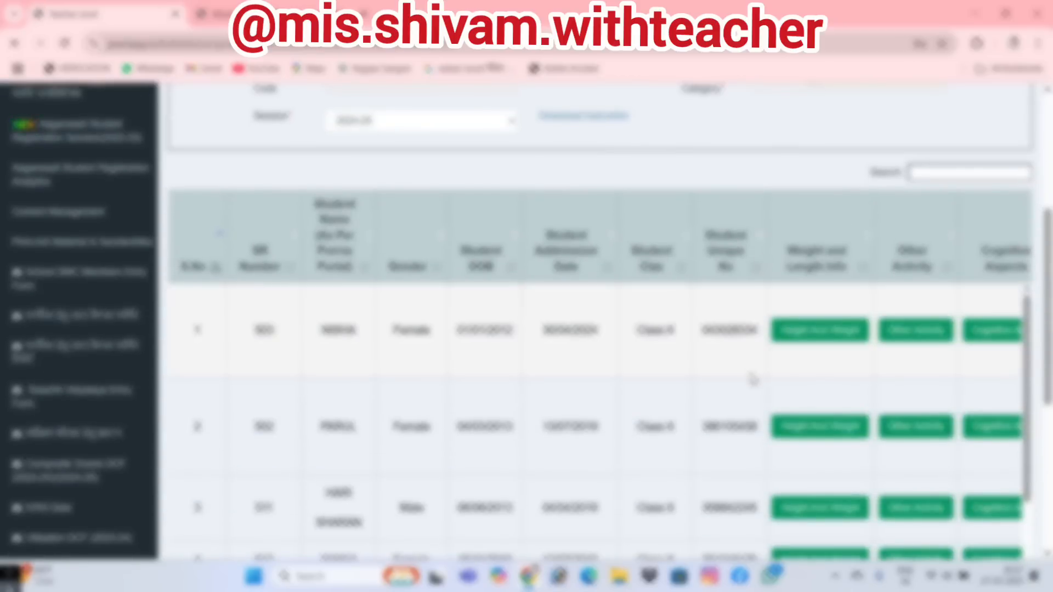
Open the second student's Pragati Patra and examine the marks and totals for all four exams
scroll(753, 378, right, 10)
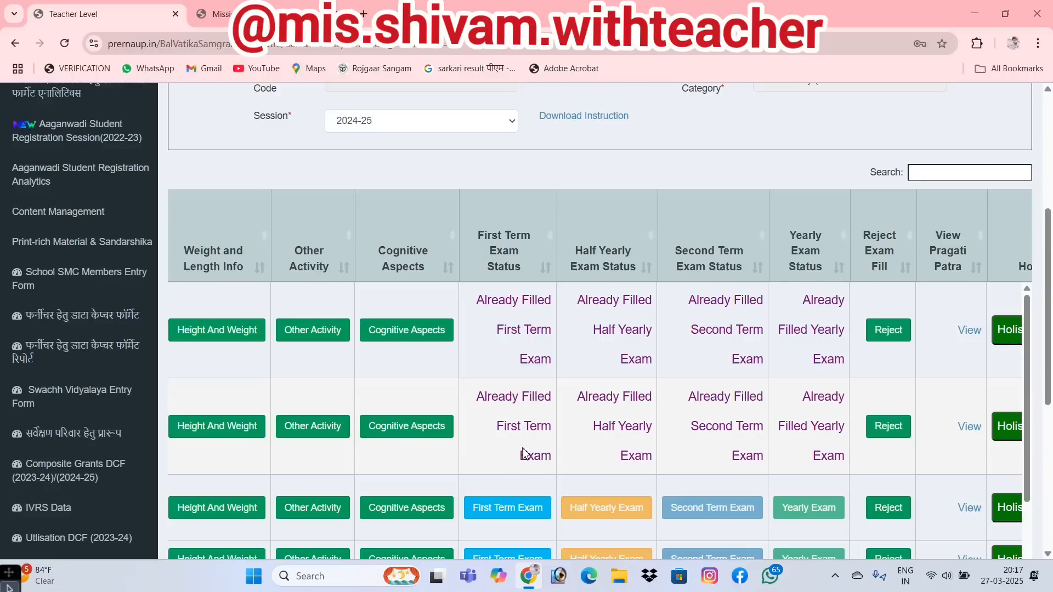
scroll(788, 460, right, 3)
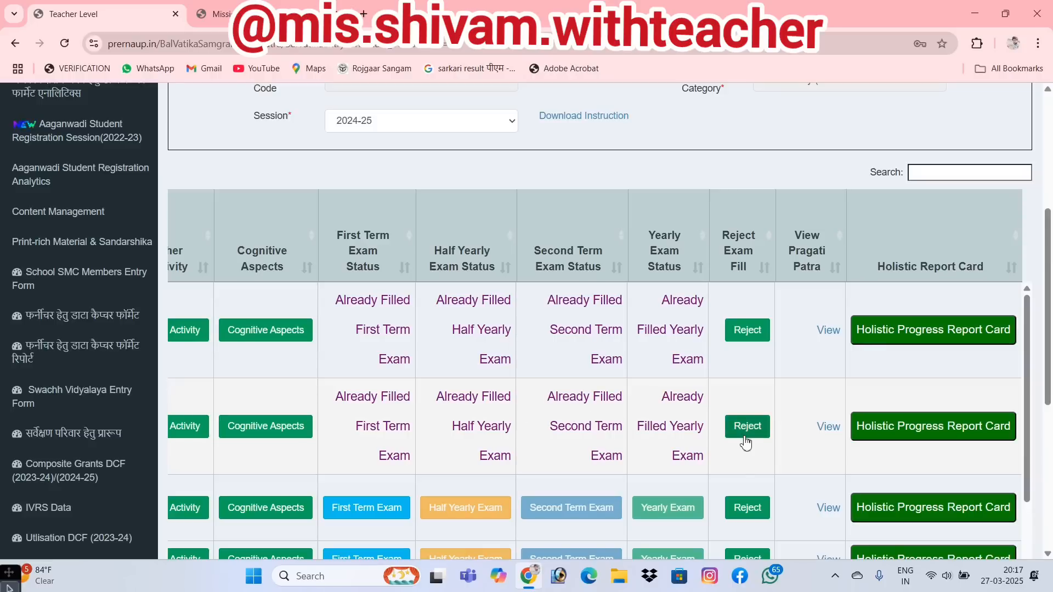
click(829, 428)
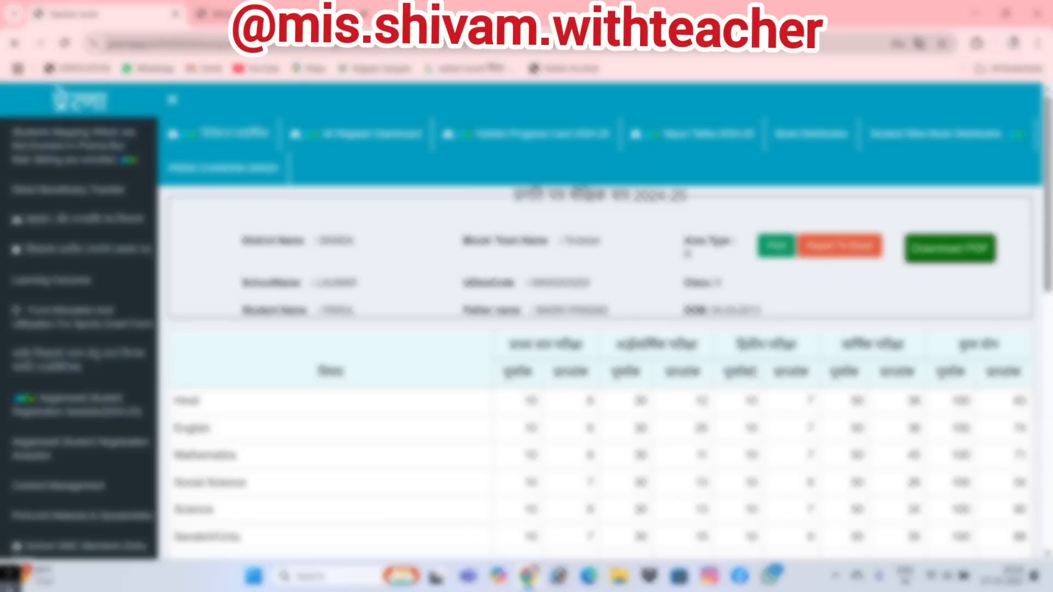
scroll(747, 369, down, 3)
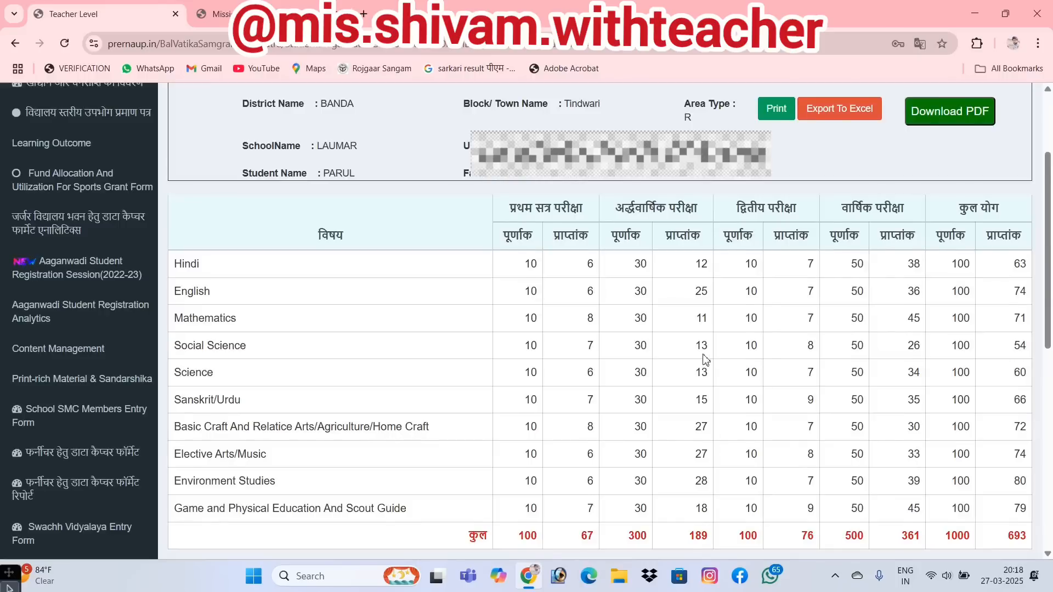
scroll(705, 351, down, 3)
scroll(705, 348, up, 1)
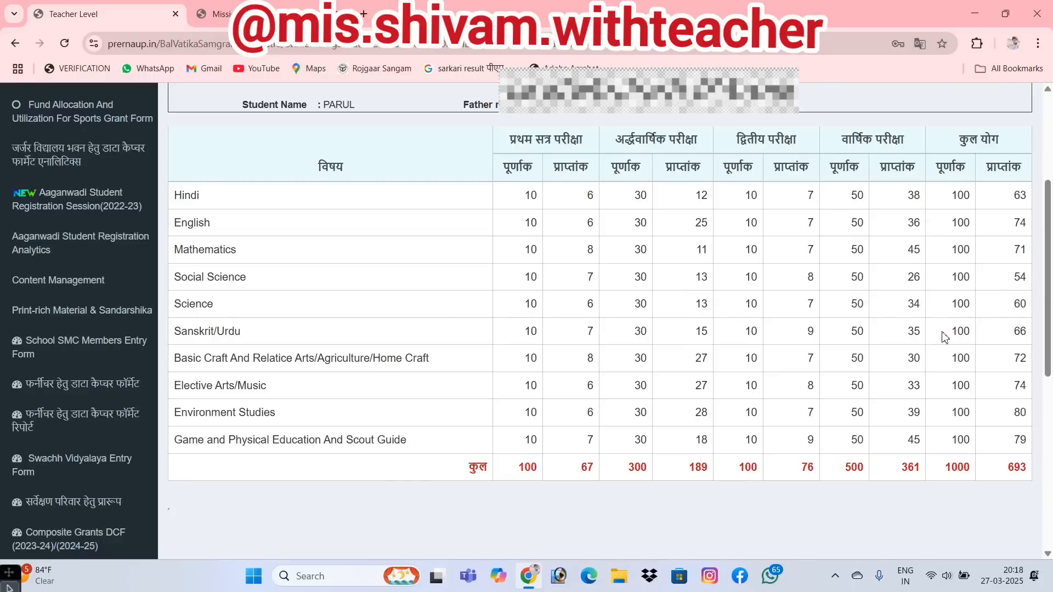
Check the school details at the head of the Pragati Patra and return to the Class 6 student list
scroll(862, 429, up, 4)
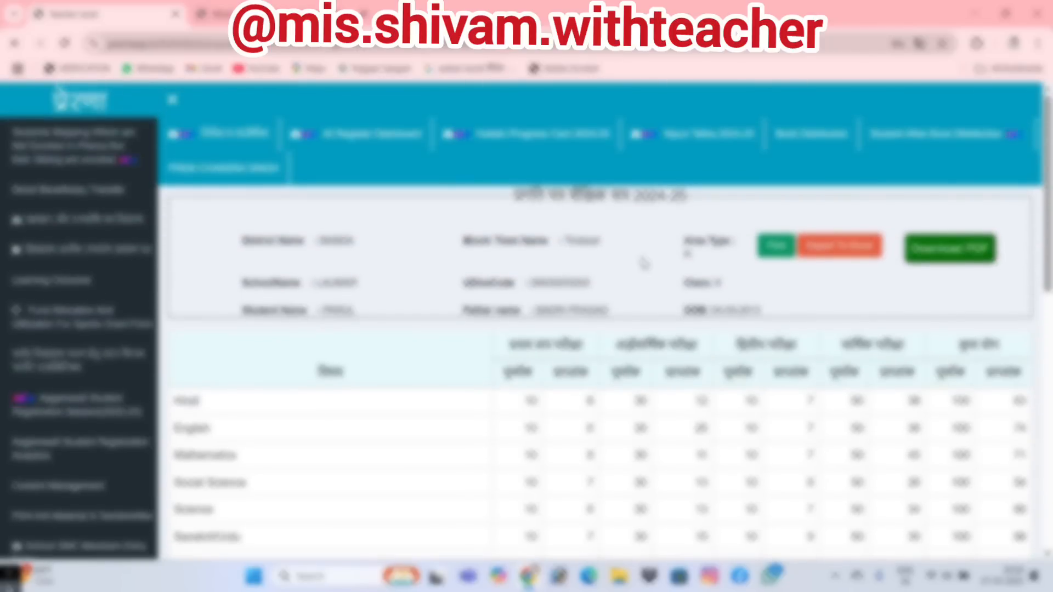
scroll(868, 270, down, 1)
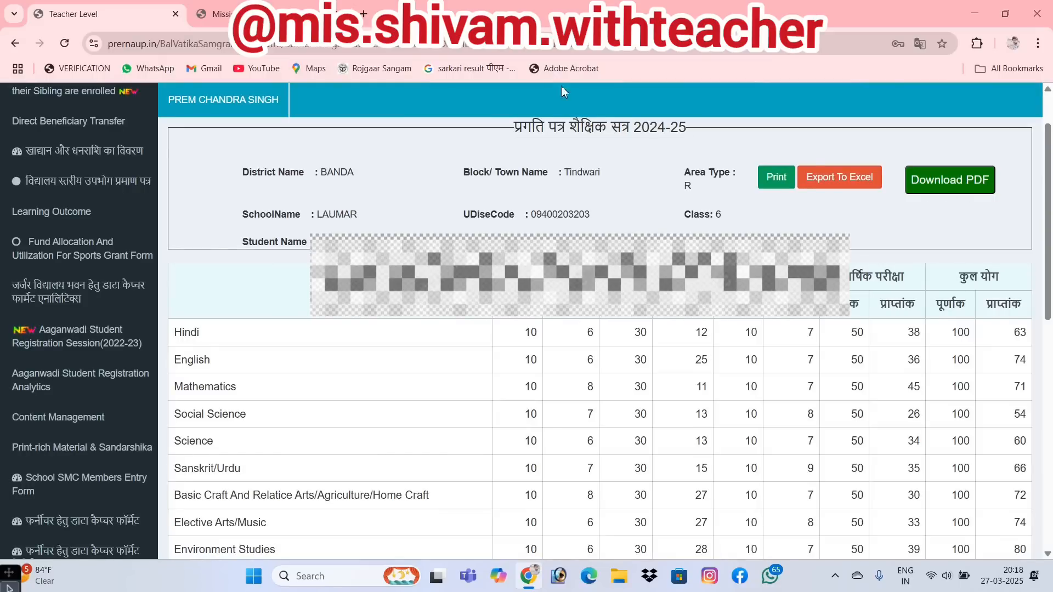
click(15, 43)
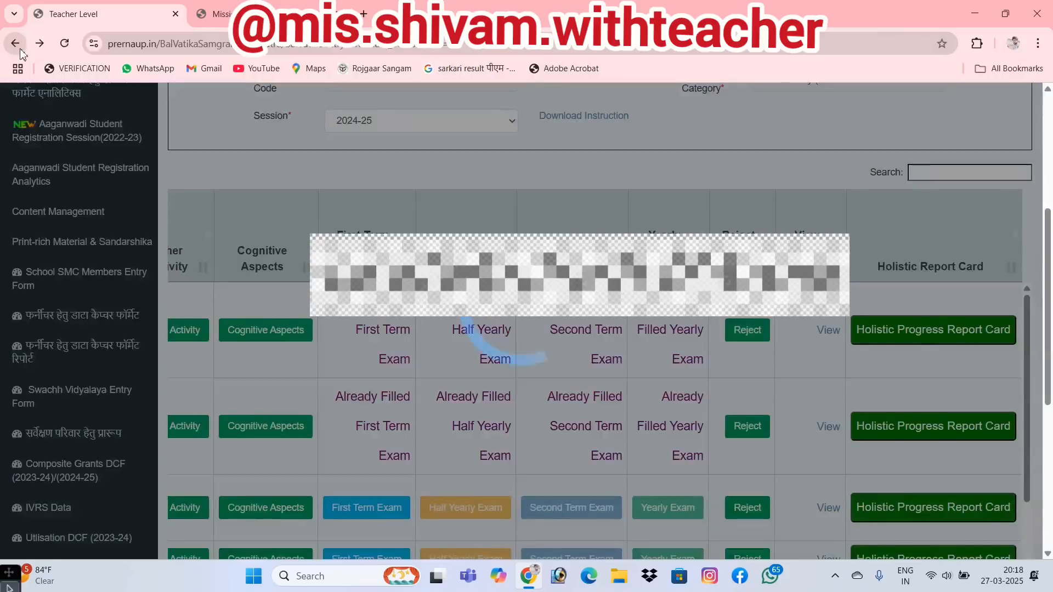
scroll(606, 263, down, 4)
scroll(730, 362, up, 4)
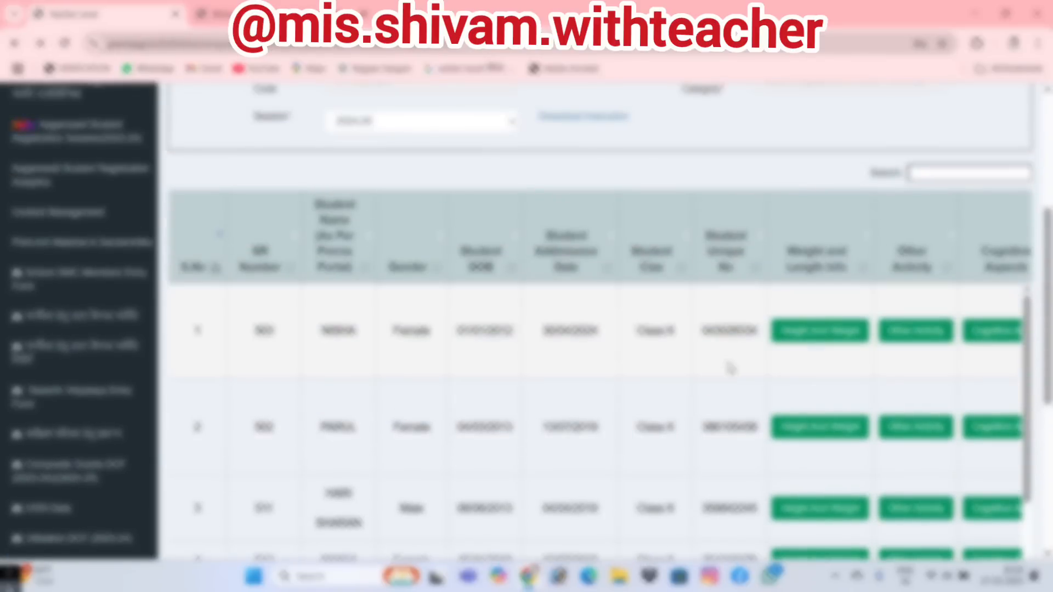
Open the second student's Holistic Progress Report Card and look through its profile, height and weight, attendance and marks pages
scroll(730, 372, right, 10)
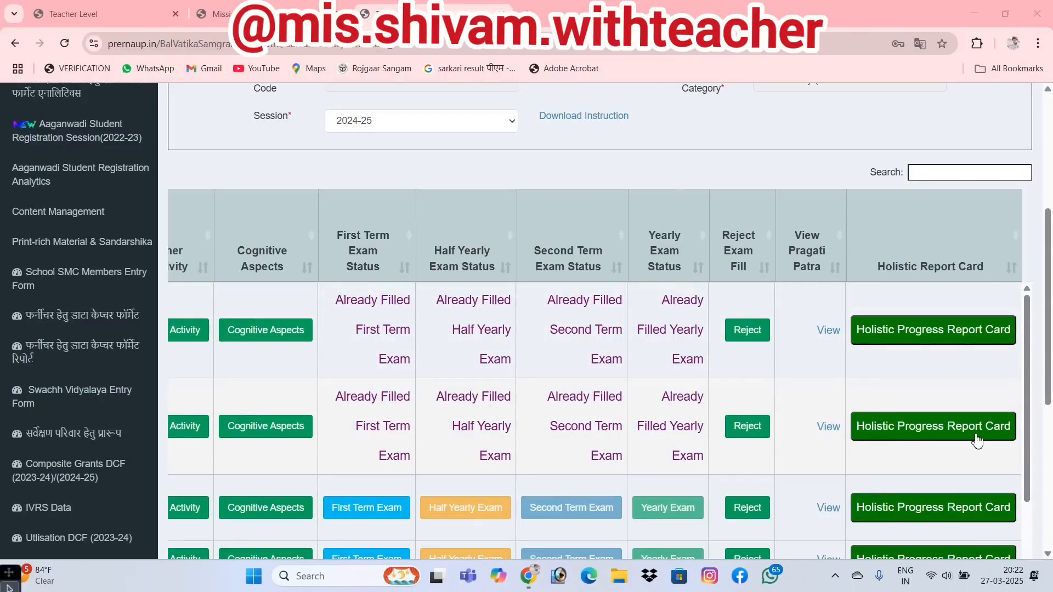
click(918, 428)
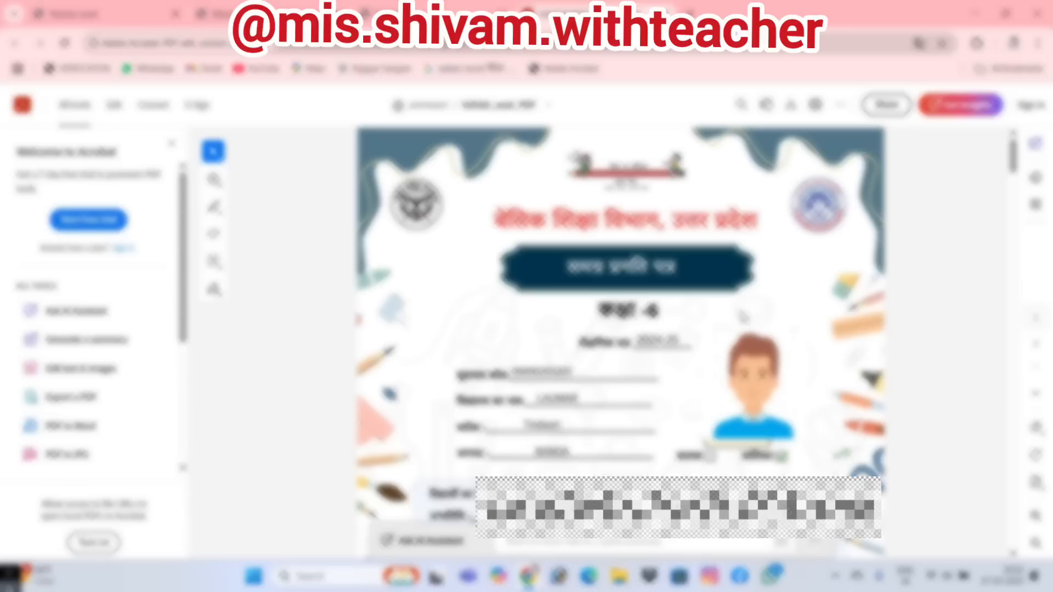
scroll(745, 317, down, 5)
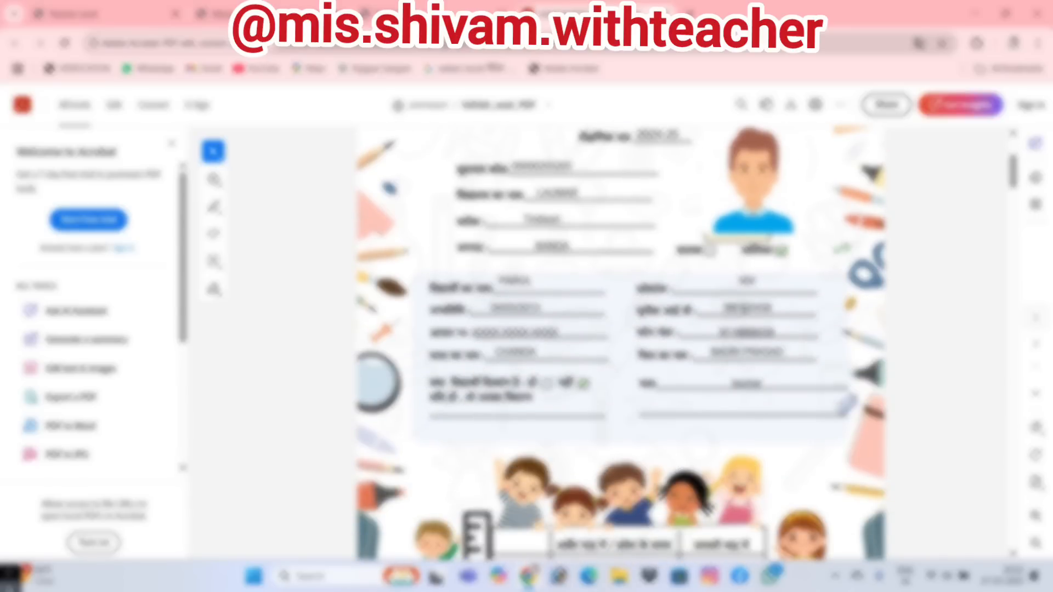
scroll(768, 312, down, 12)
scroll(769, 317, up, 5)
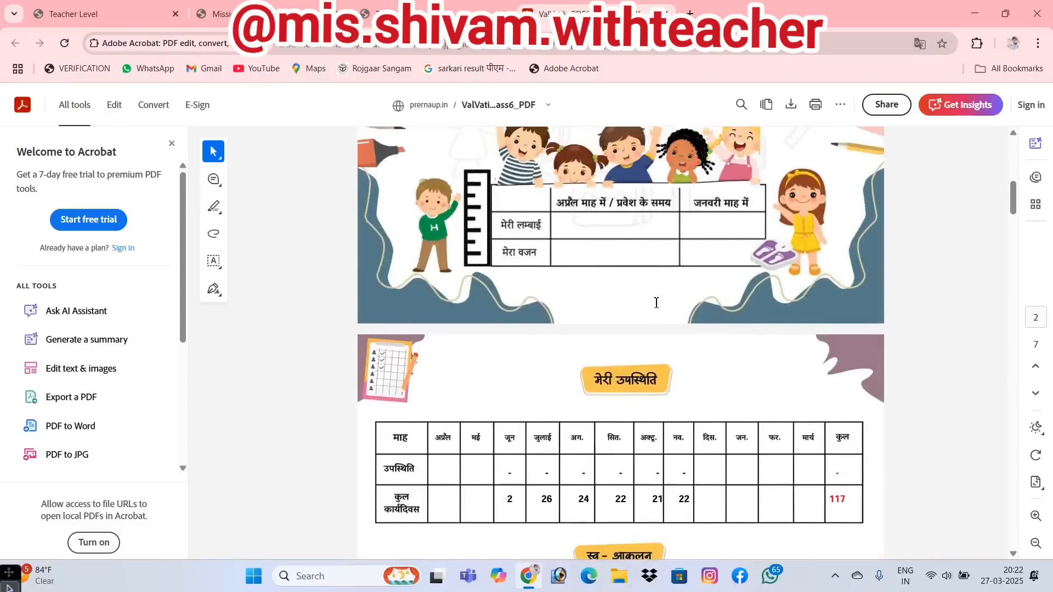
scroll(656, 303, down, 10)
scroll(658, 306, down, 20)
scroll(659, 306, down, 20)
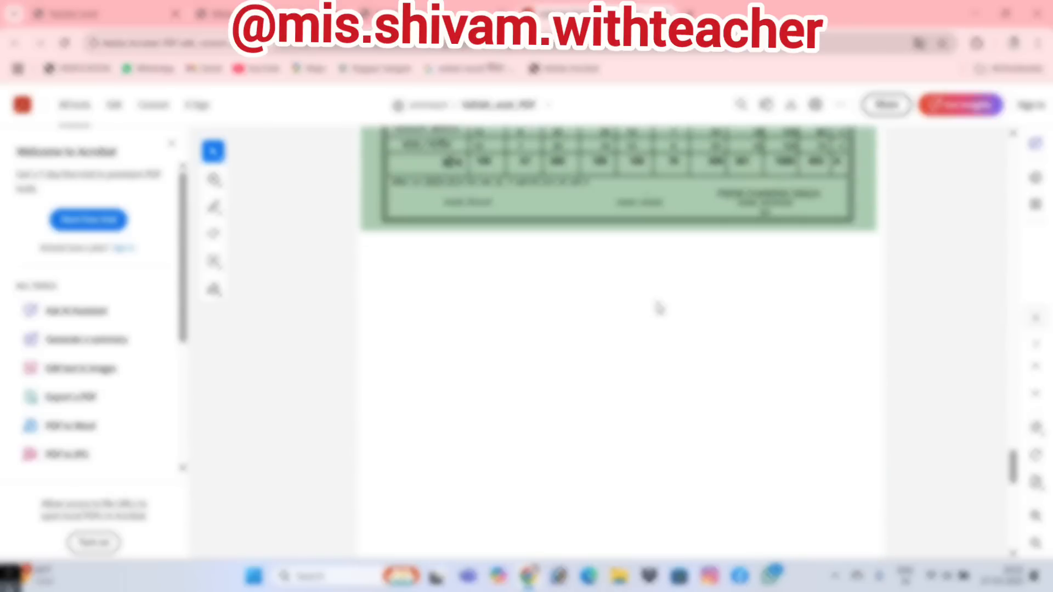
Examine the class teacher's remarks and the signature table for September and February on the report card's last page
scroll(659, 307, up, 6)
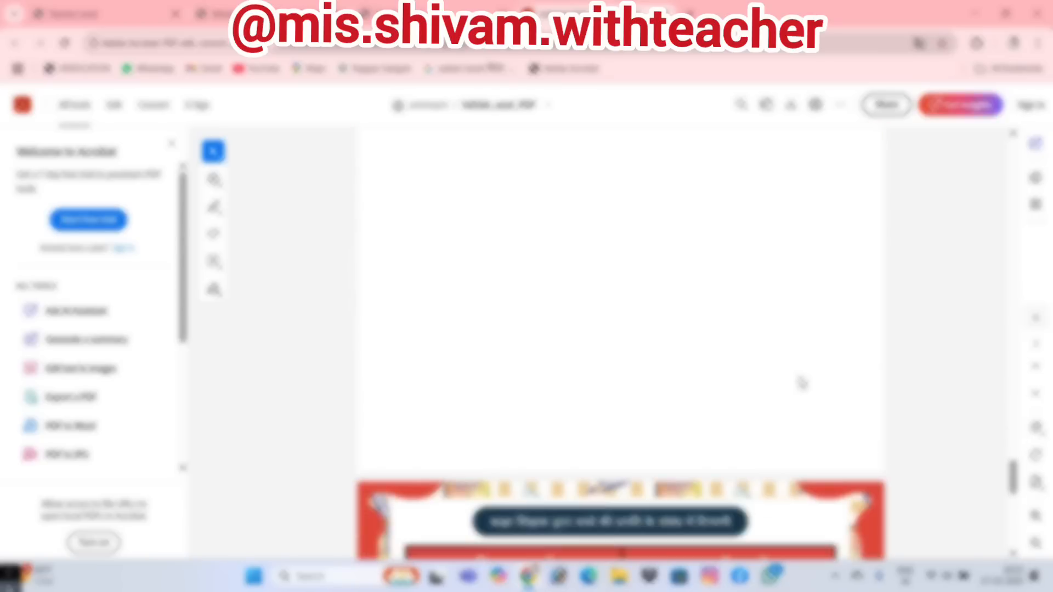
scroll(800, 382, down, 6)
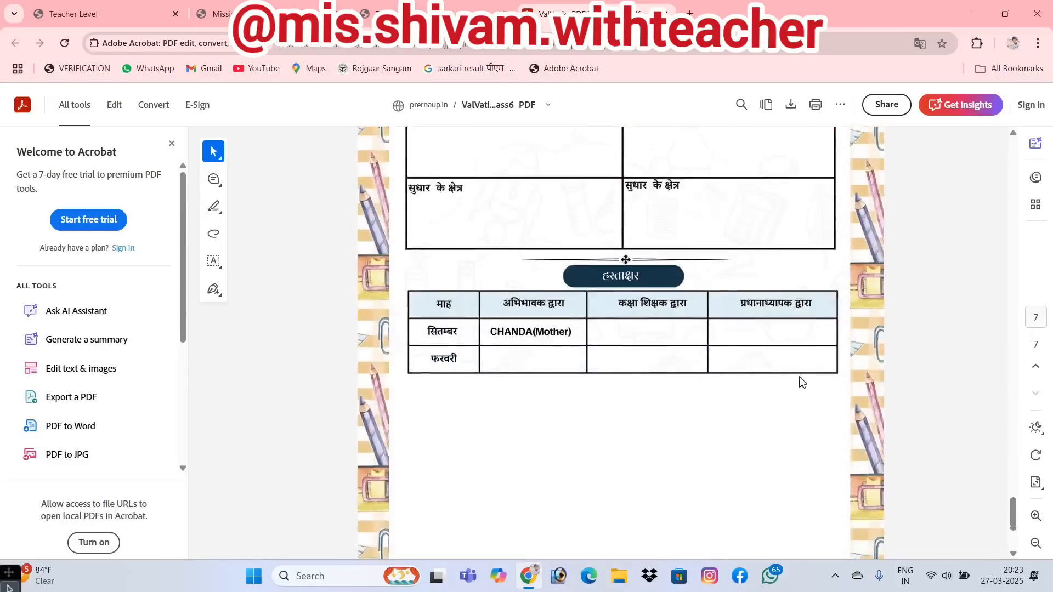
scroll(654, 343, up, 3)
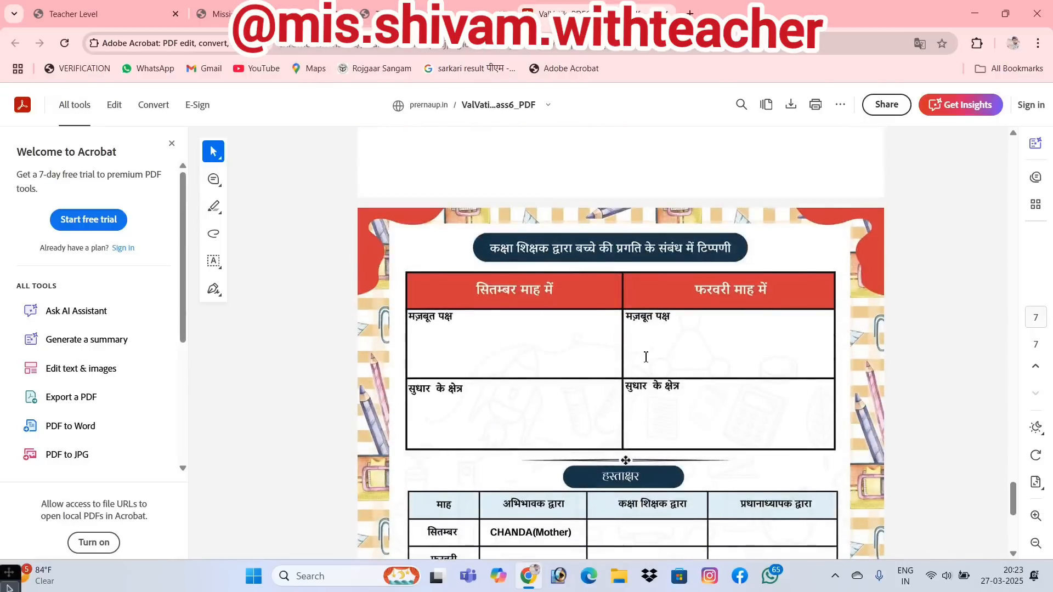
scroll(646, 357, down, 3)
scroll(646, 357, down, 1)
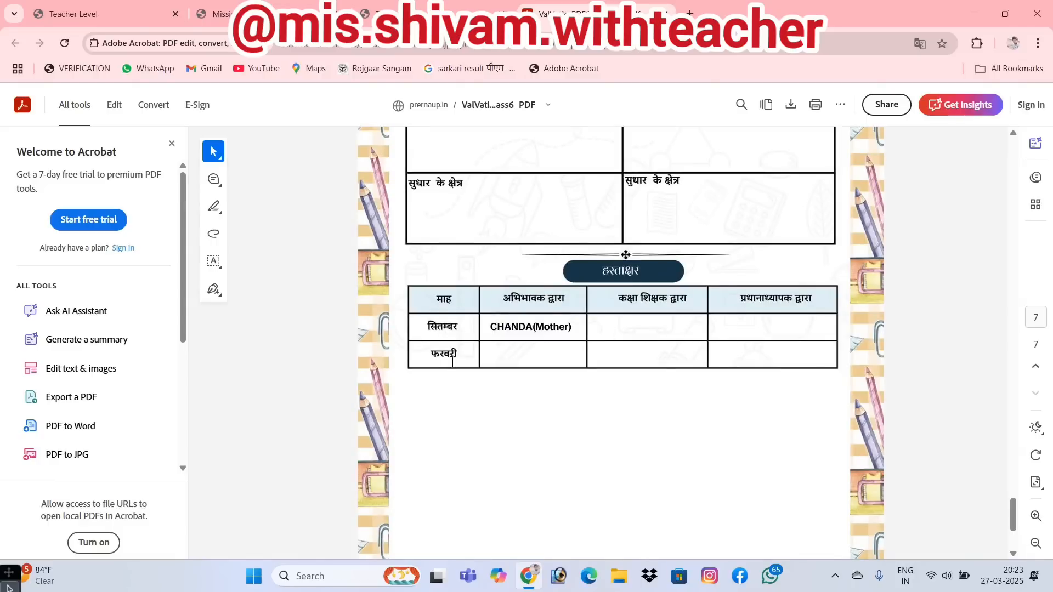
scroll(615, 339, down, 3)
scroll(622, 348, up, 8)
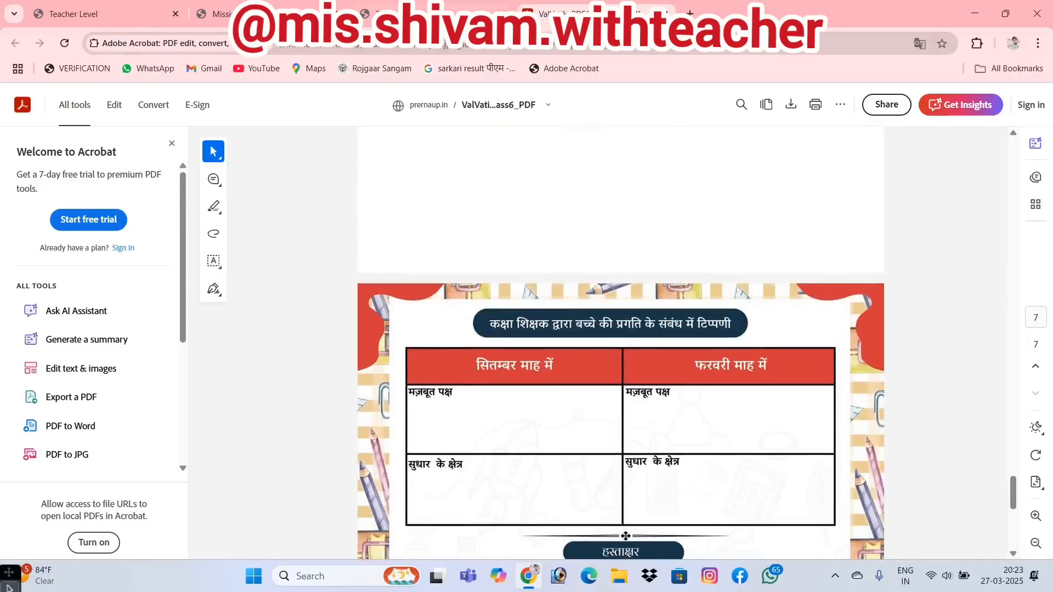
Leave the report card PDF and go back to the student list with the exam statuses on the Prerna portal
click(214, 13)
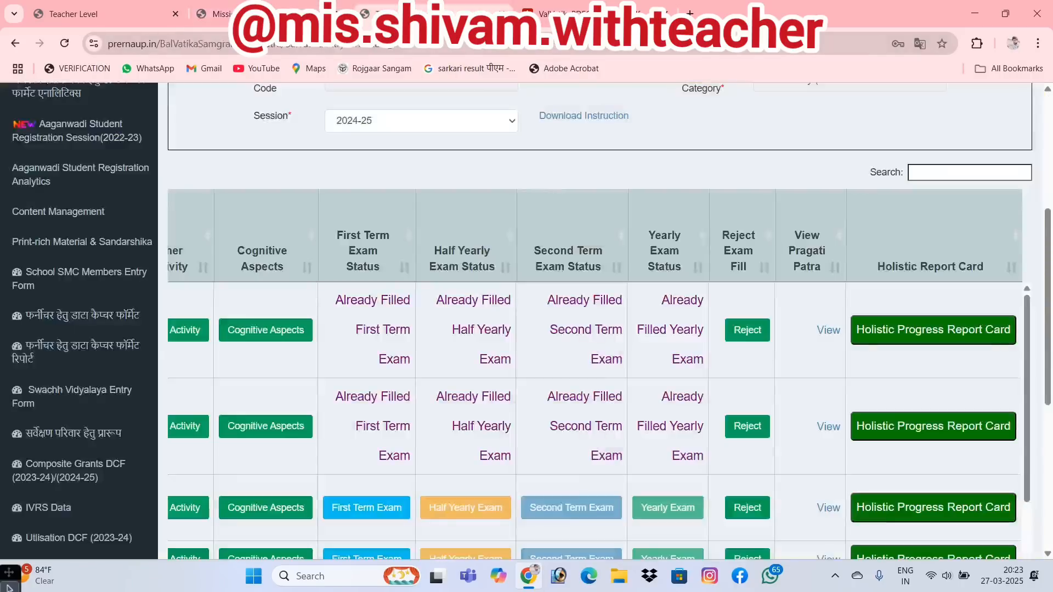
scroll(869, 392, down, 2)
scroll(872, 393, up, 3)
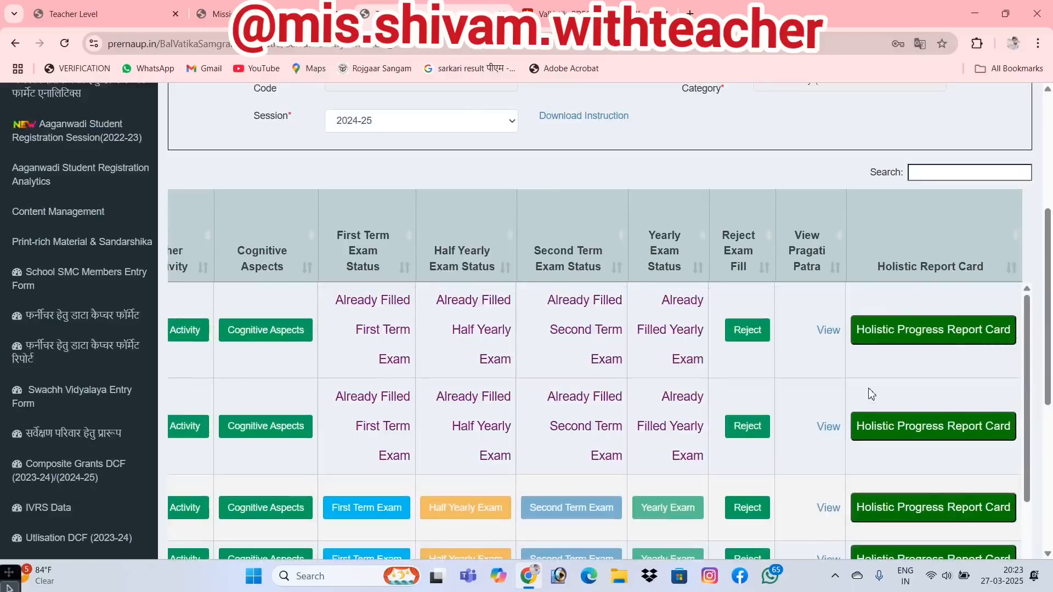